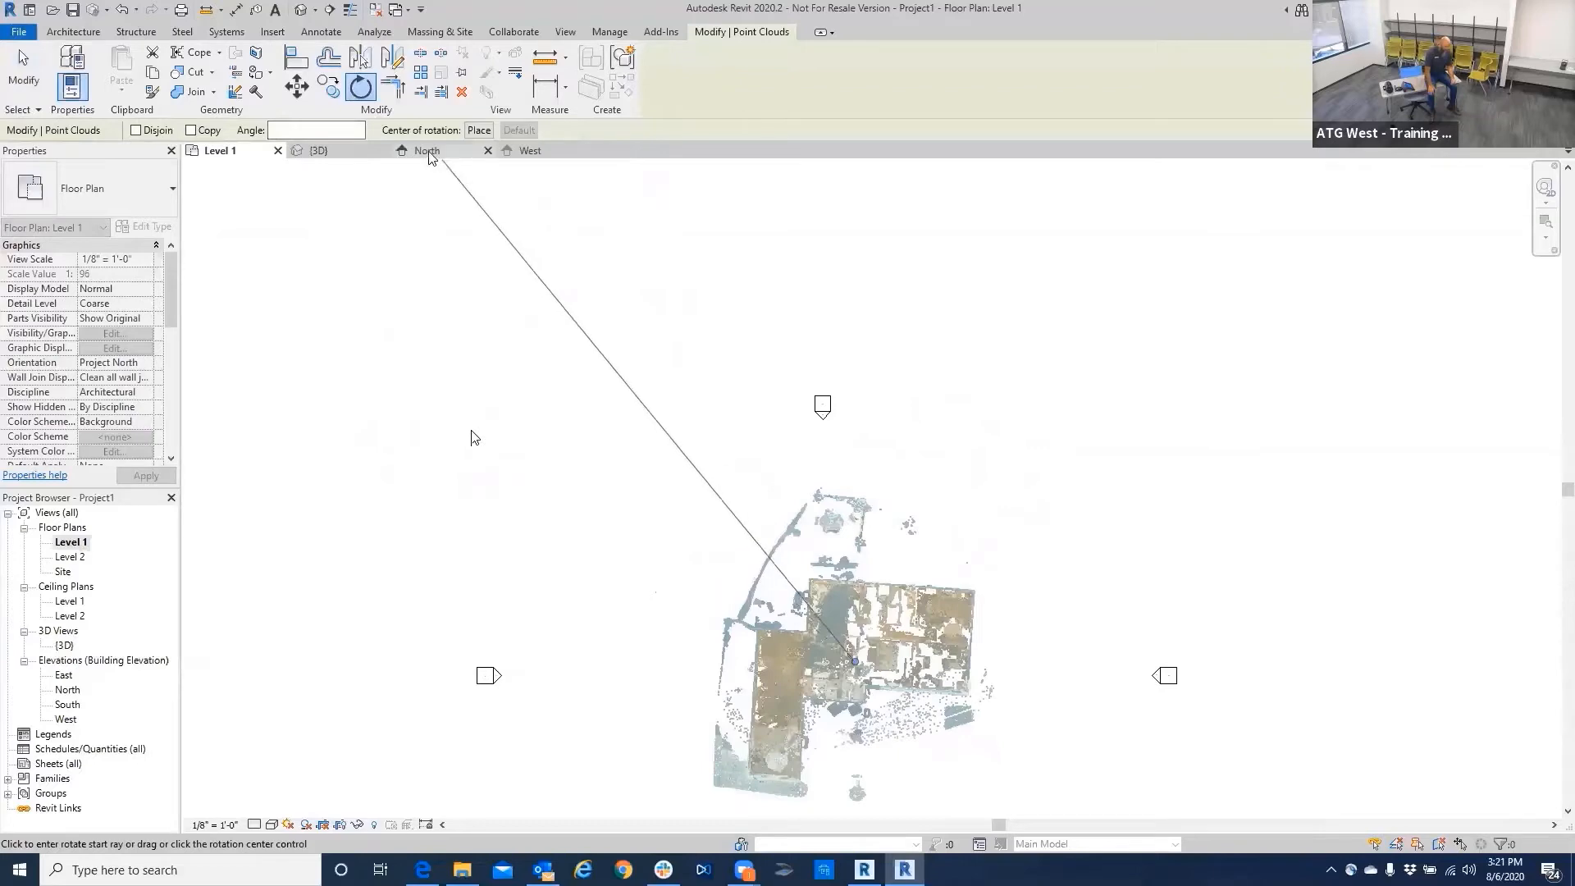
Rotate the point cloud about a centre placed on the building's east exterior wall, turning that wall to run horizontally across the top.
{"action": "left_click", "coordinate": [480, 131]}
{"action": "scroll", "coordinate": [969, 731], "scroll_direction": "up", "scroll_amount": 5}
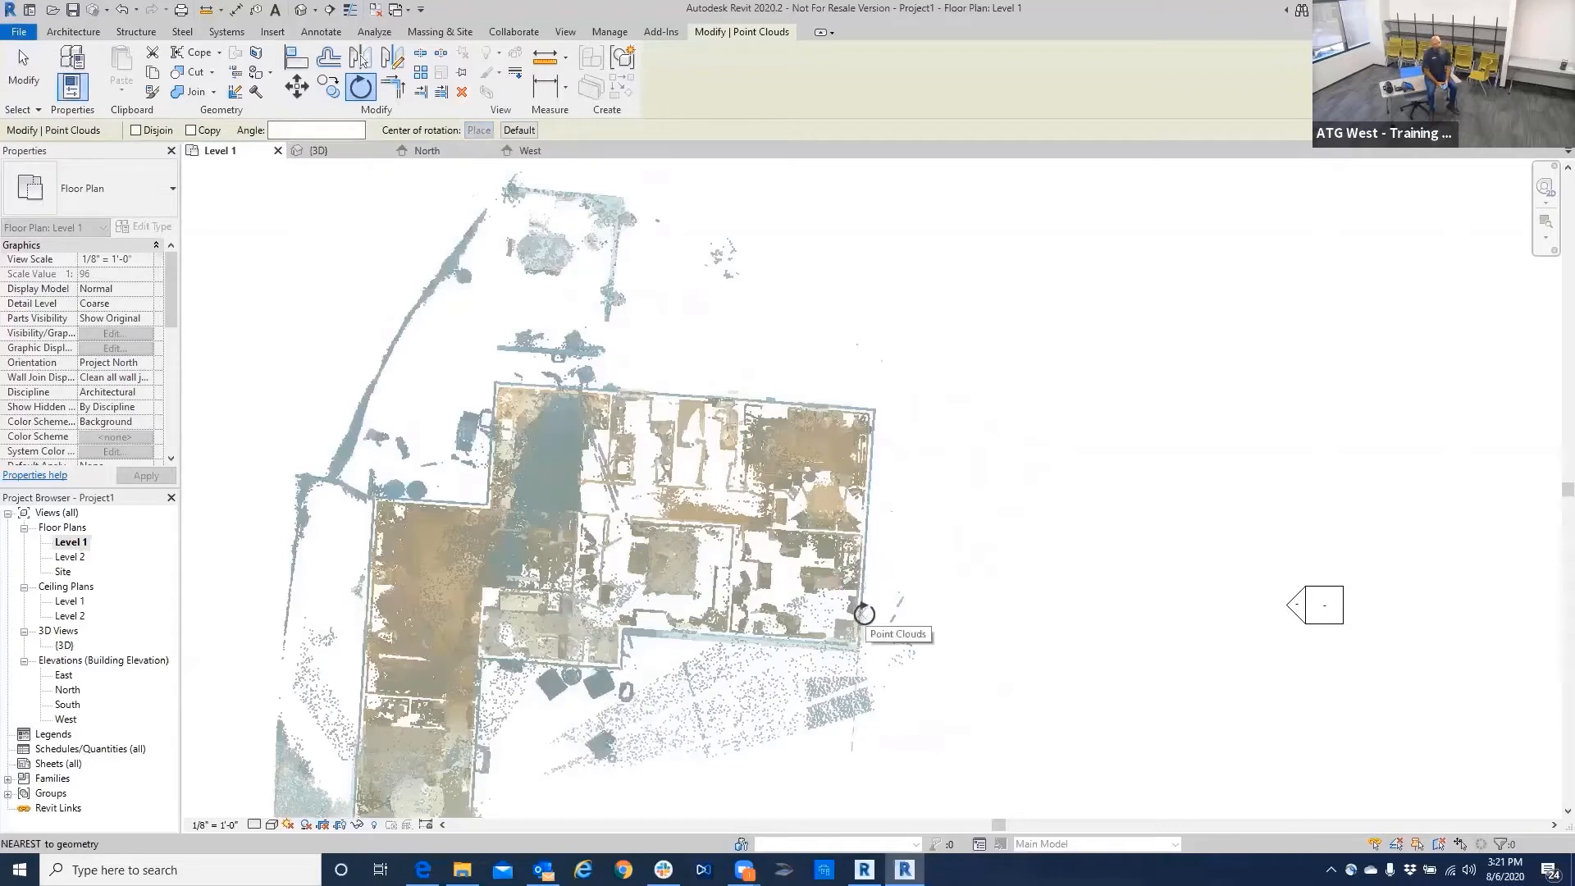
{"action": "left_click", "coordinate": [864, 614]}
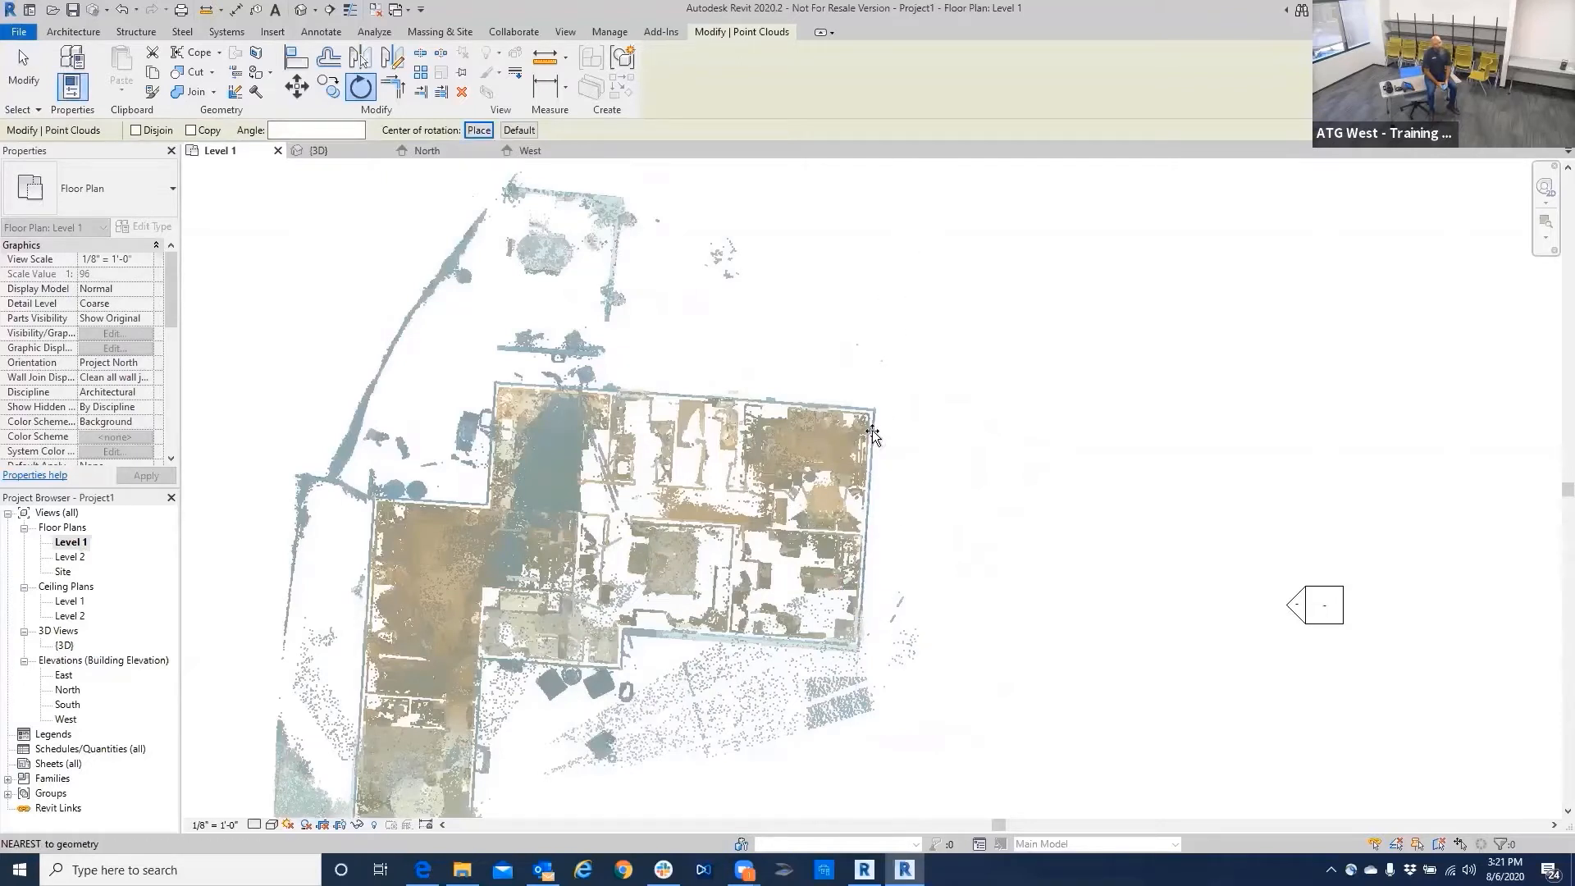
{"action": "left_click", "coordinate": [881, 297]}
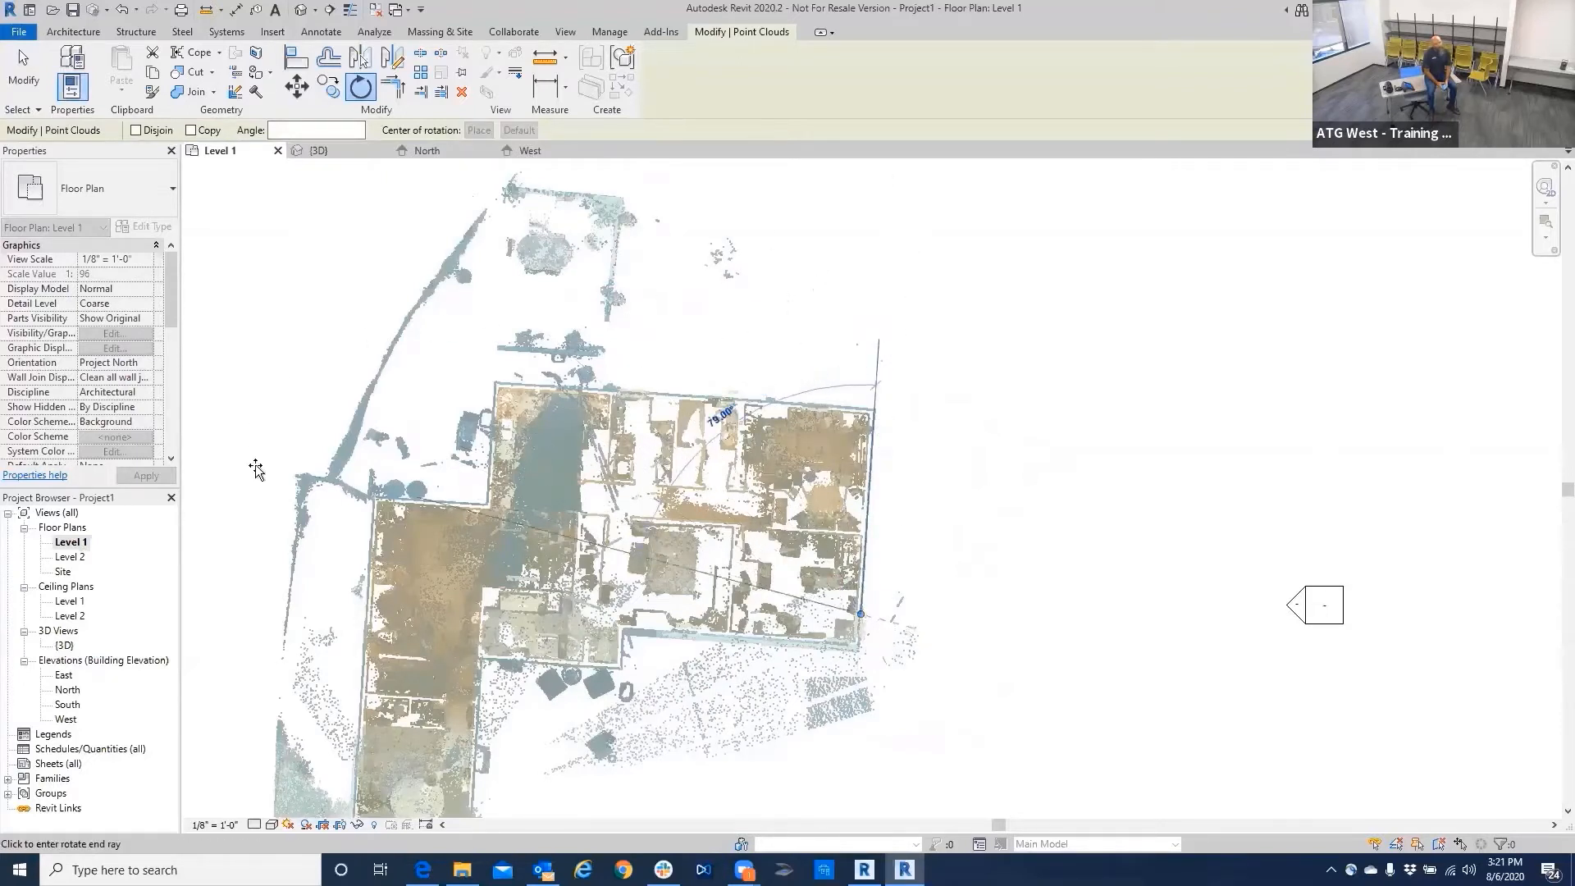
{"action": "left_click", "coordinate": [236, 596]}
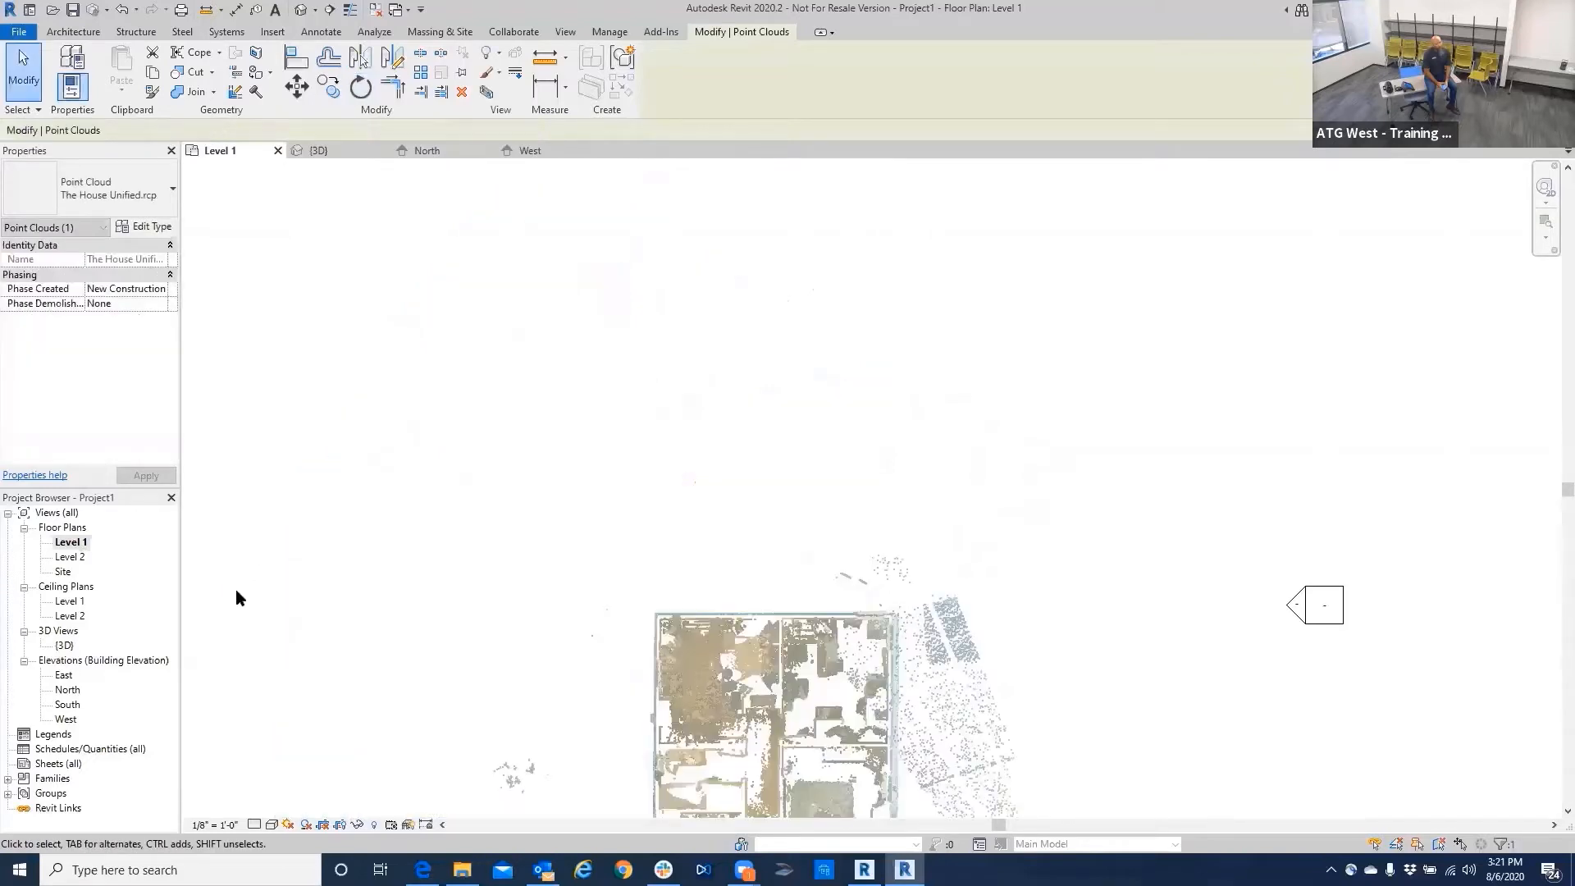
Move the rotated point cloud to the middle of the four elevation markers and deselect it.
{"action": "scroll", "coordinate": [549, 391], "scroll_direction": "down", "scroll_amount": 2}
{"action": "scroll", "coordinate": [550, 391], "scroll_direction": "down", "scroll_amount": 2}
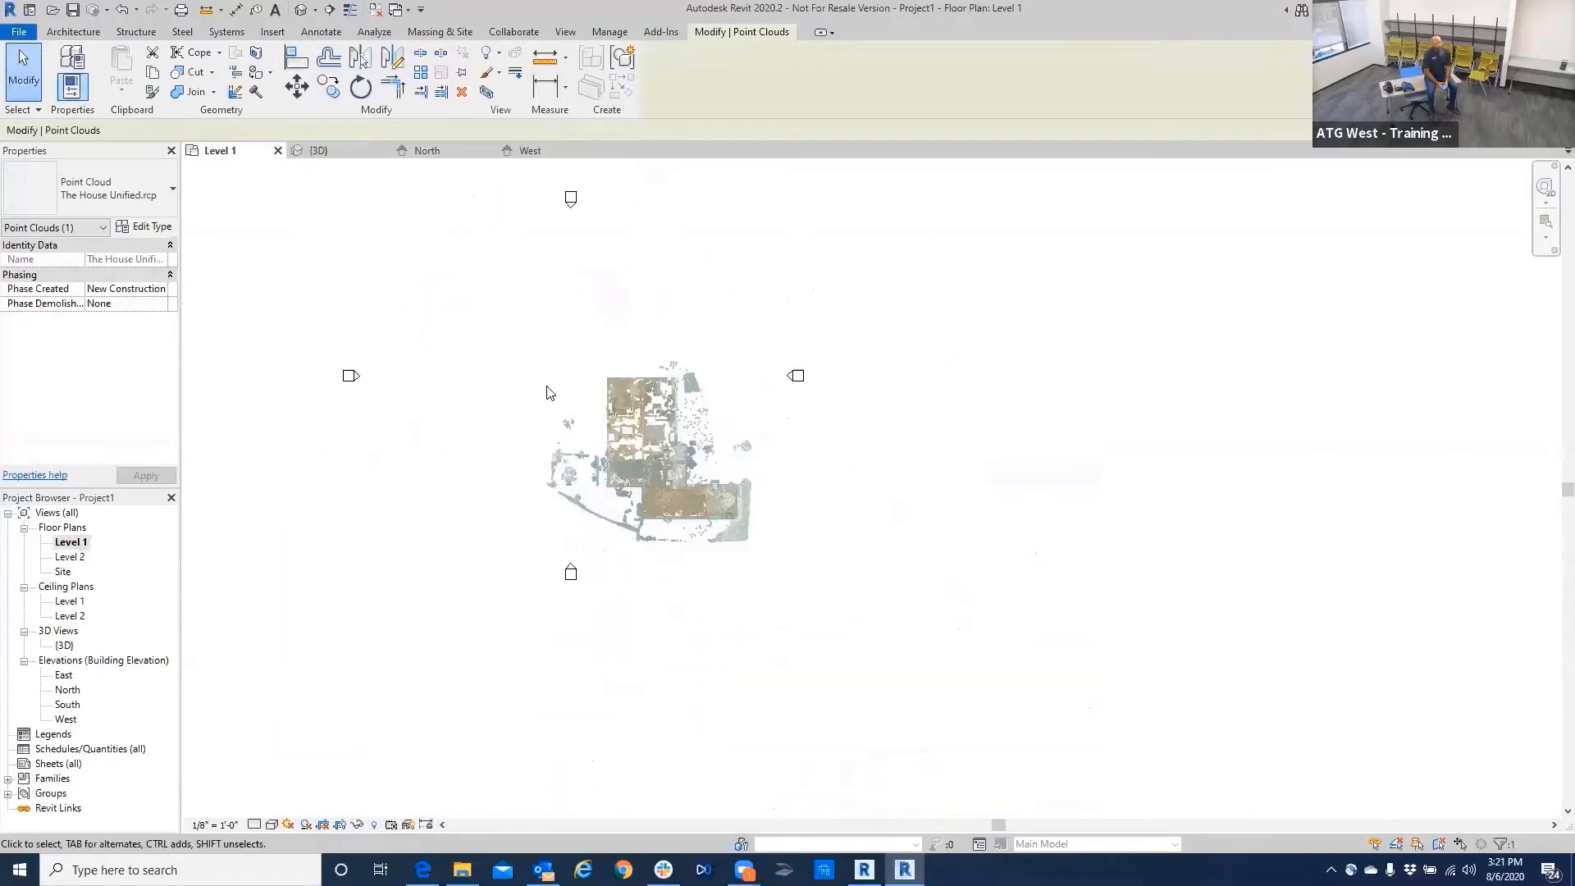
{"action": "left_click_drag", "start_coordinate": [605, 394], "coordinate": [584, 382]}
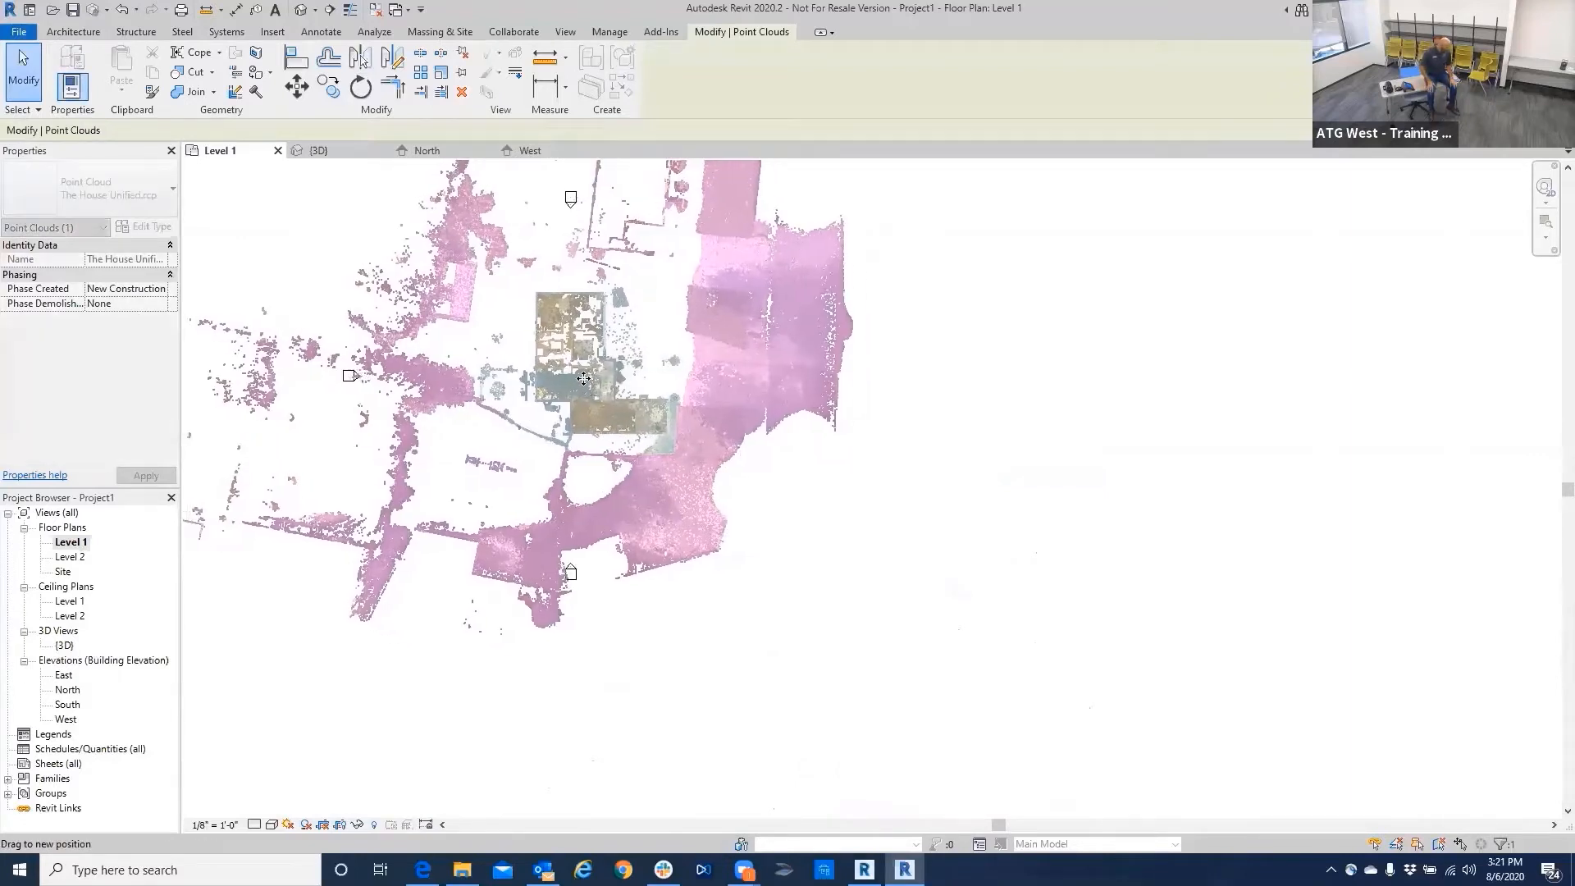
{"action": "middle_click_drag", "start_coordinate": [748, 503], "coordinate": [945, 625]}
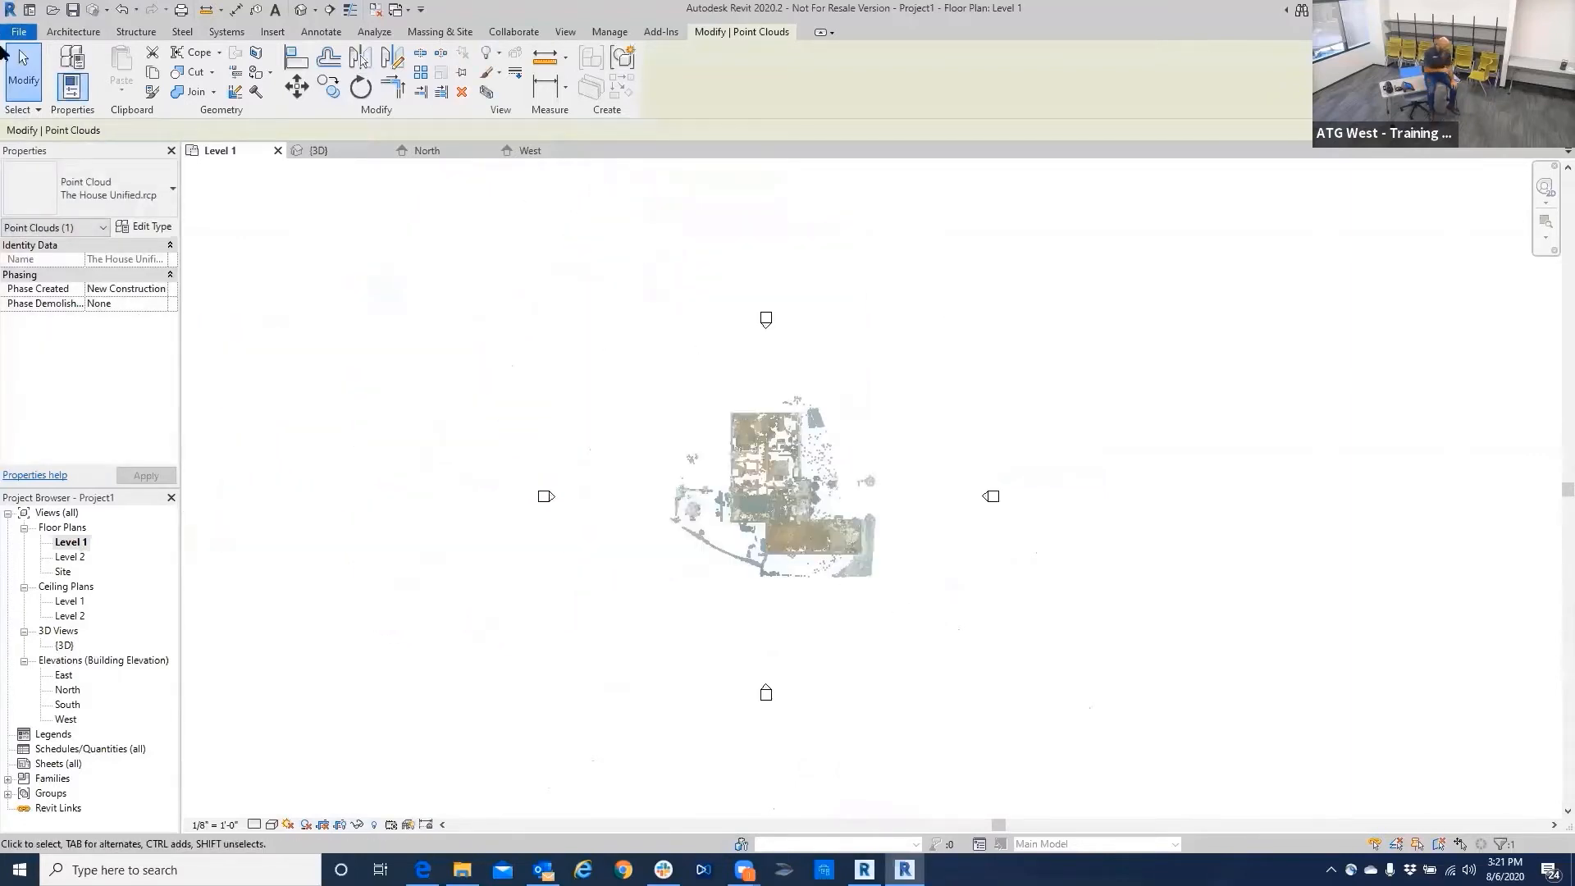
{"action": "left_click", "coordinate": [23, 109]}
{"action": "left_click", "coordinate": [32, 132]}
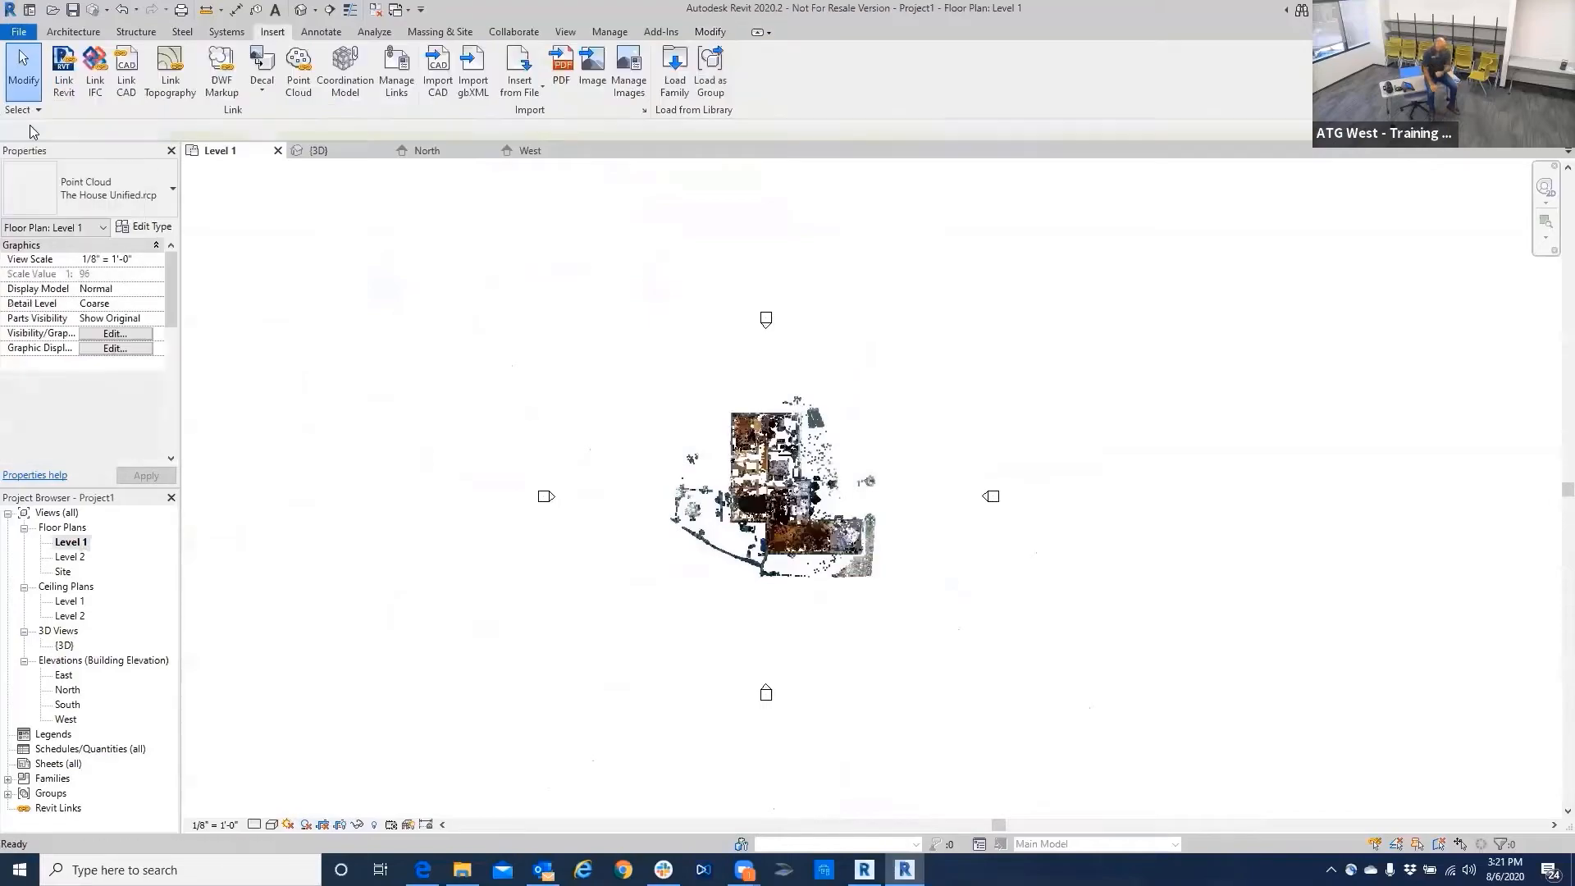
Open the view range settings of the Level 1 floor plan.
{"action": "scroll", "coordinate": [733, 507], "scroll_direction": "up", "scroll_amount": 6}
{"action": "scroll", "coordinate": [795, 543], "scroll_direction": "up", "scroll_amount": 2}
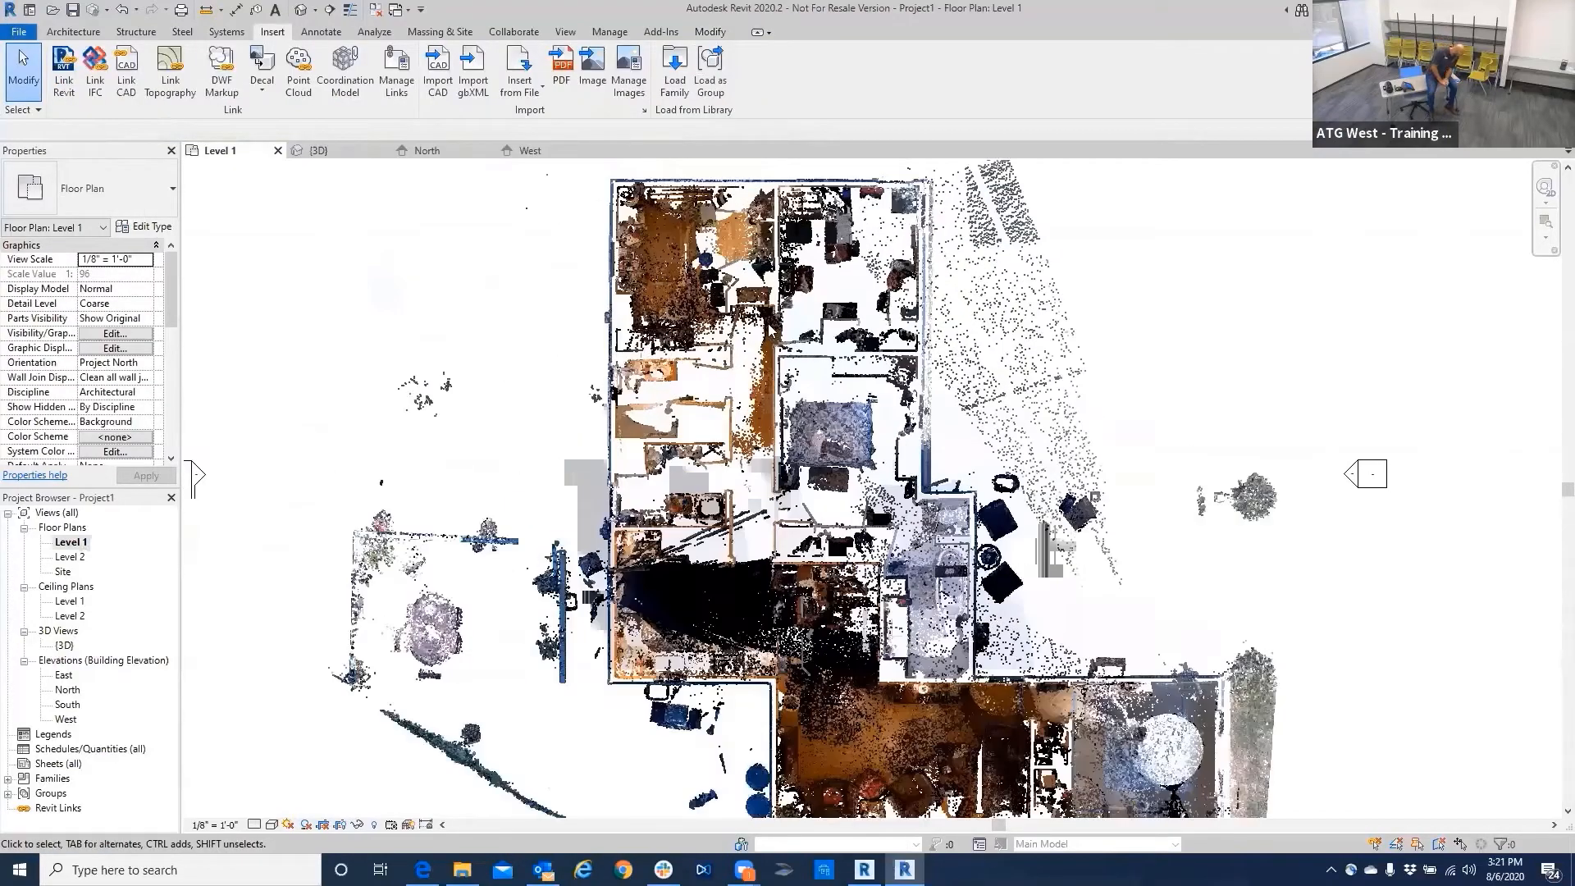
{"action": "scroll", "coordinate": [796, 543], "scroll_direction": "up", "scroll_amount": 1}
{"action": "scroll", "coordinate": [796, 543], "scroll_direction": "up", "scroll_amount": 1}
{"action": "scroll", "coordinate": [796, 543], "scroll_direction": "up", "scroll_amount": 2}
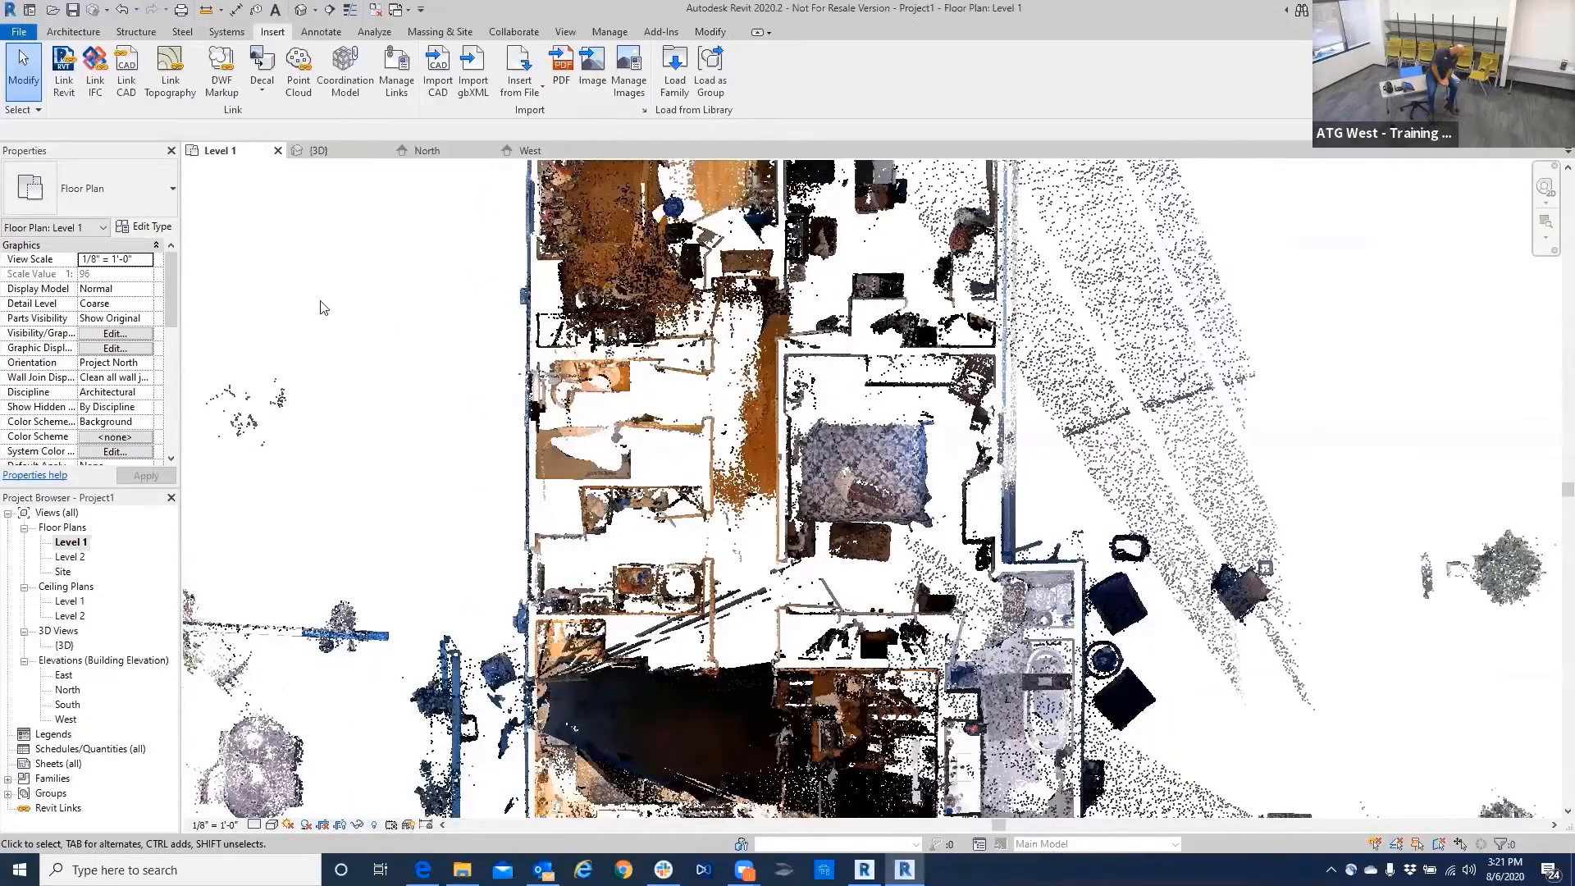
{"action": "left_click_drag", "start_coordinate": [175, 300], "coordinate": [180, 344]}
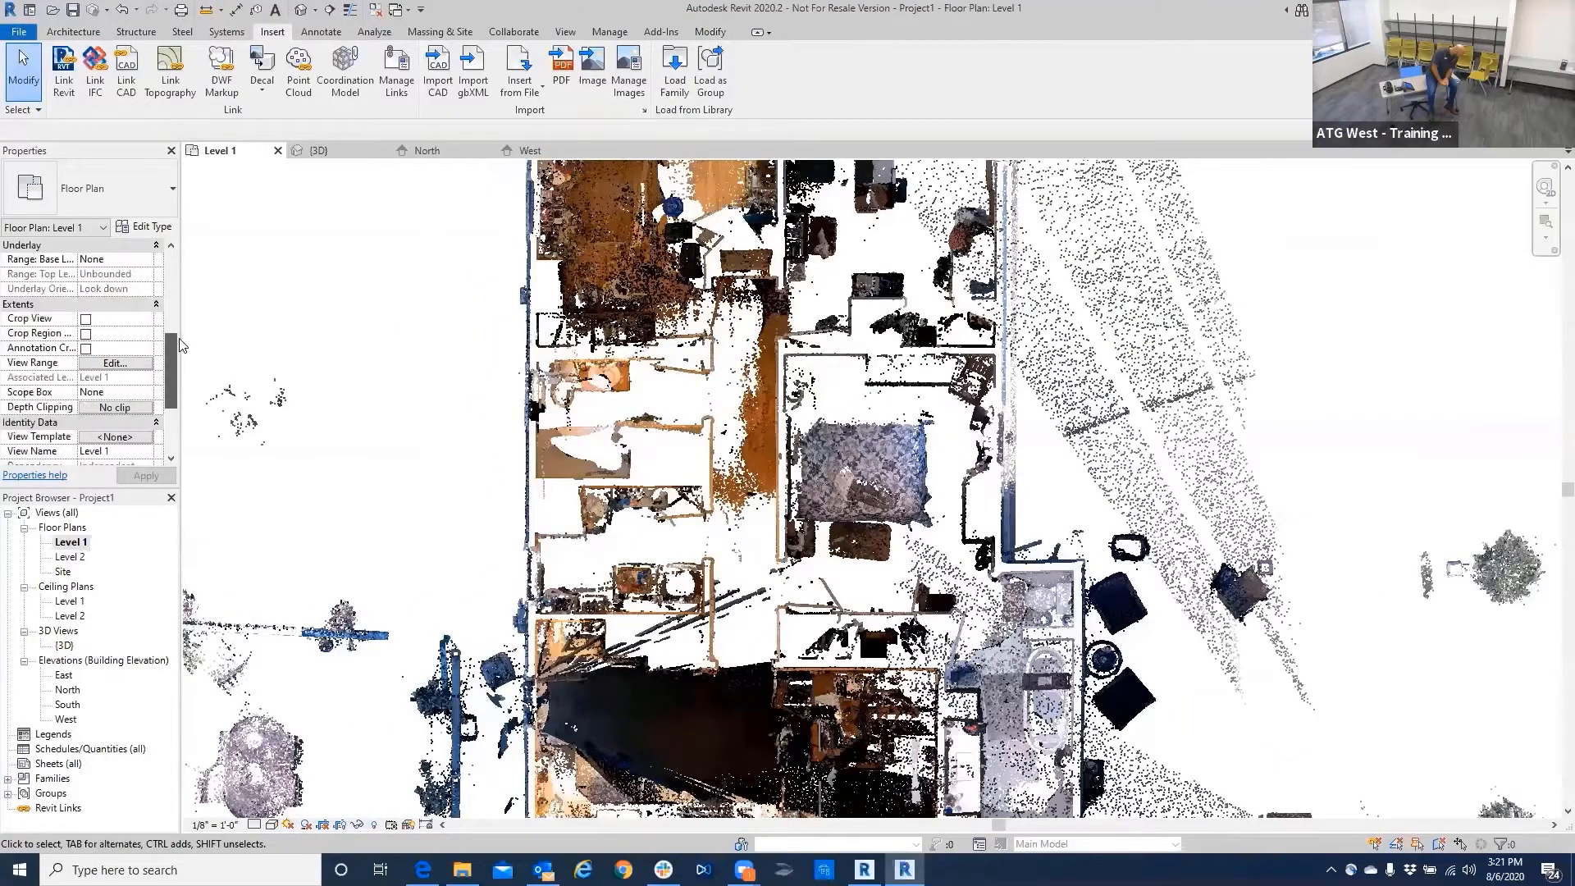
{"action": "left_click", "coordinate": [115, 363]}
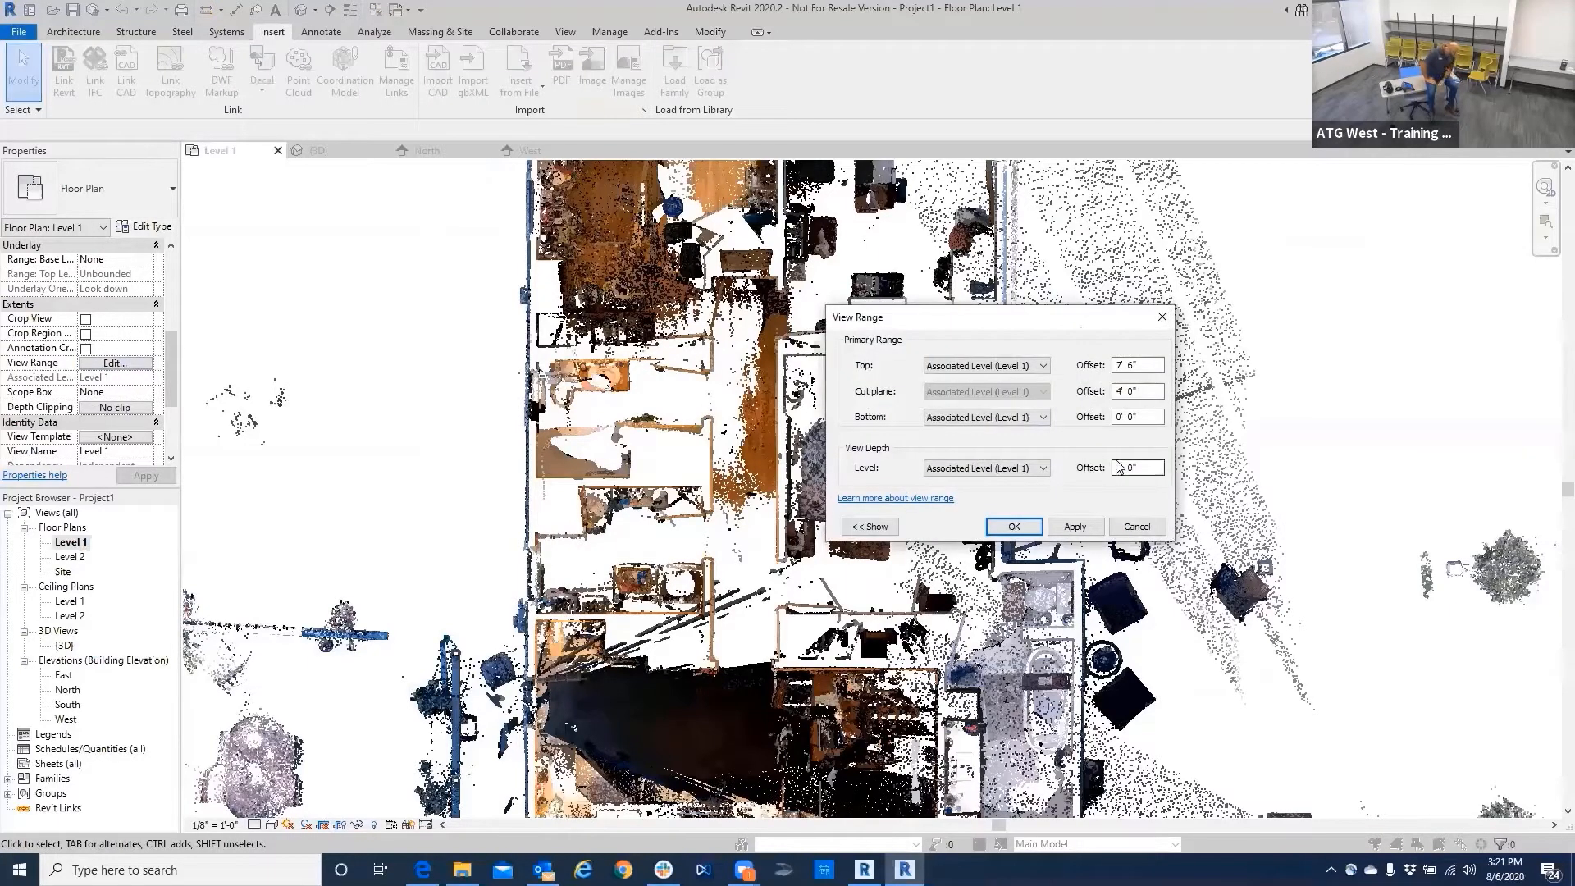
Try to set the view depth offset to 3' 6".
{"action": "left_click_drag", "start_coordinate": [1142, 467], "coordinate": [1104, 461]}
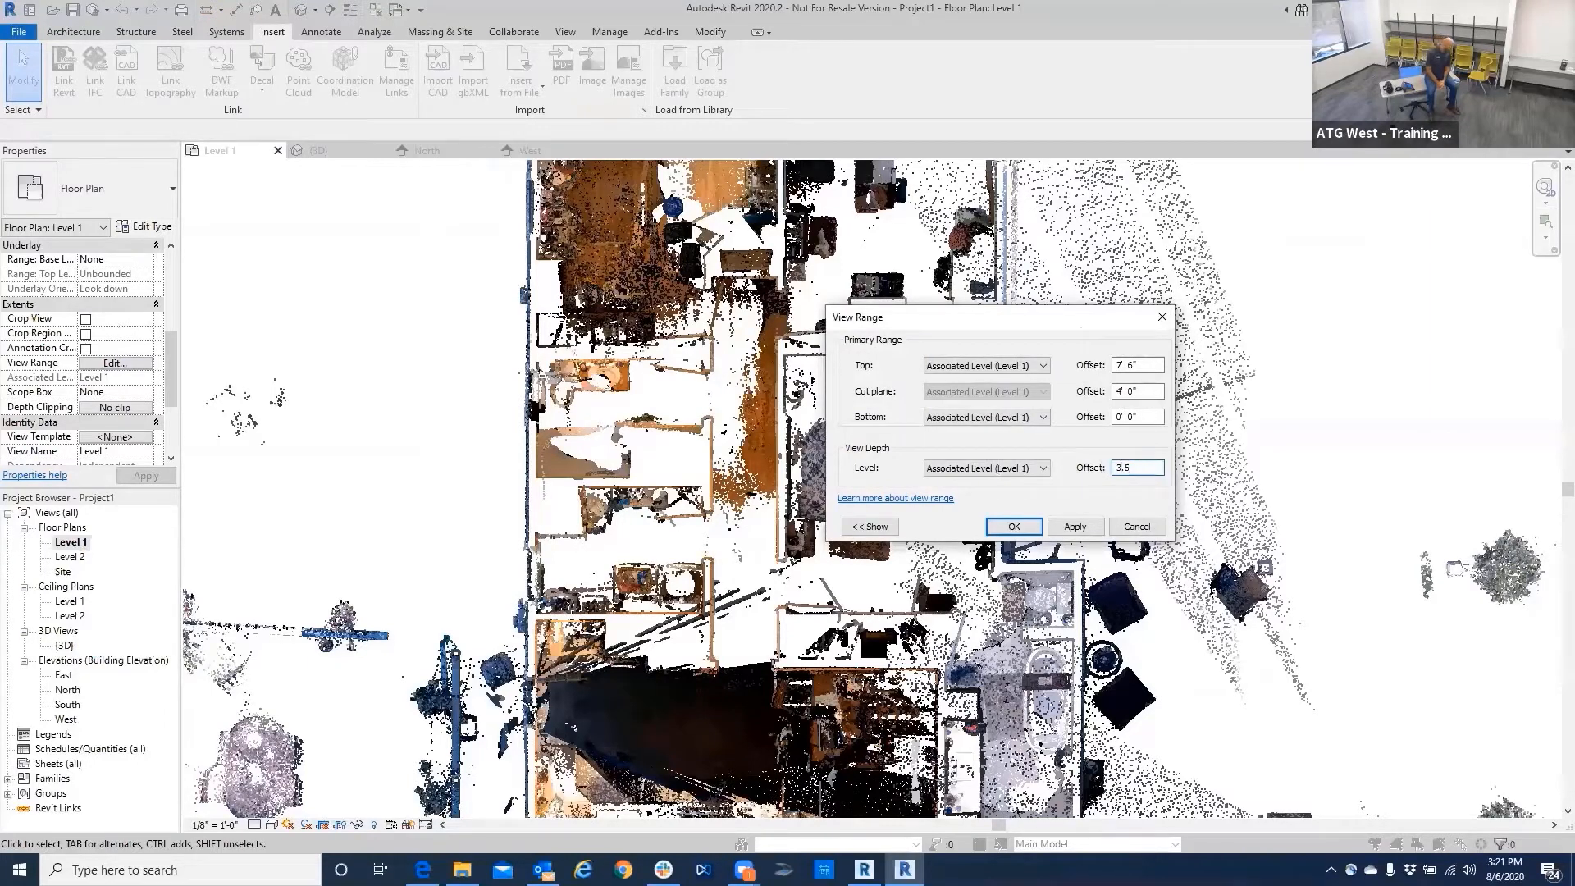
{"action": "key", "text": "Return"}
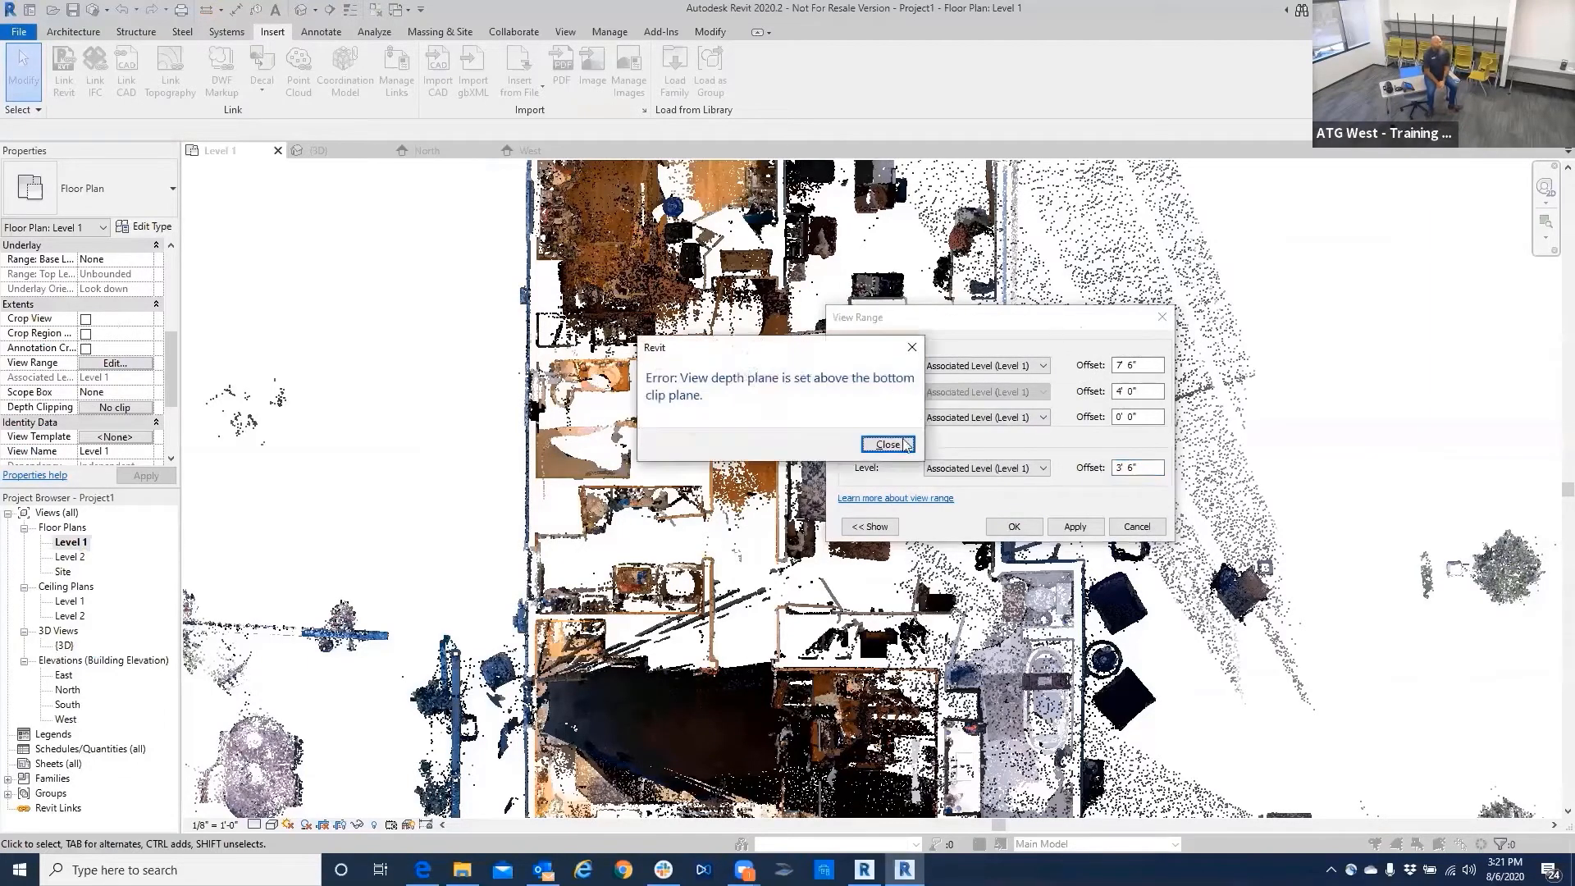
{"action": "left_click", "coordinate": [887, 445]}
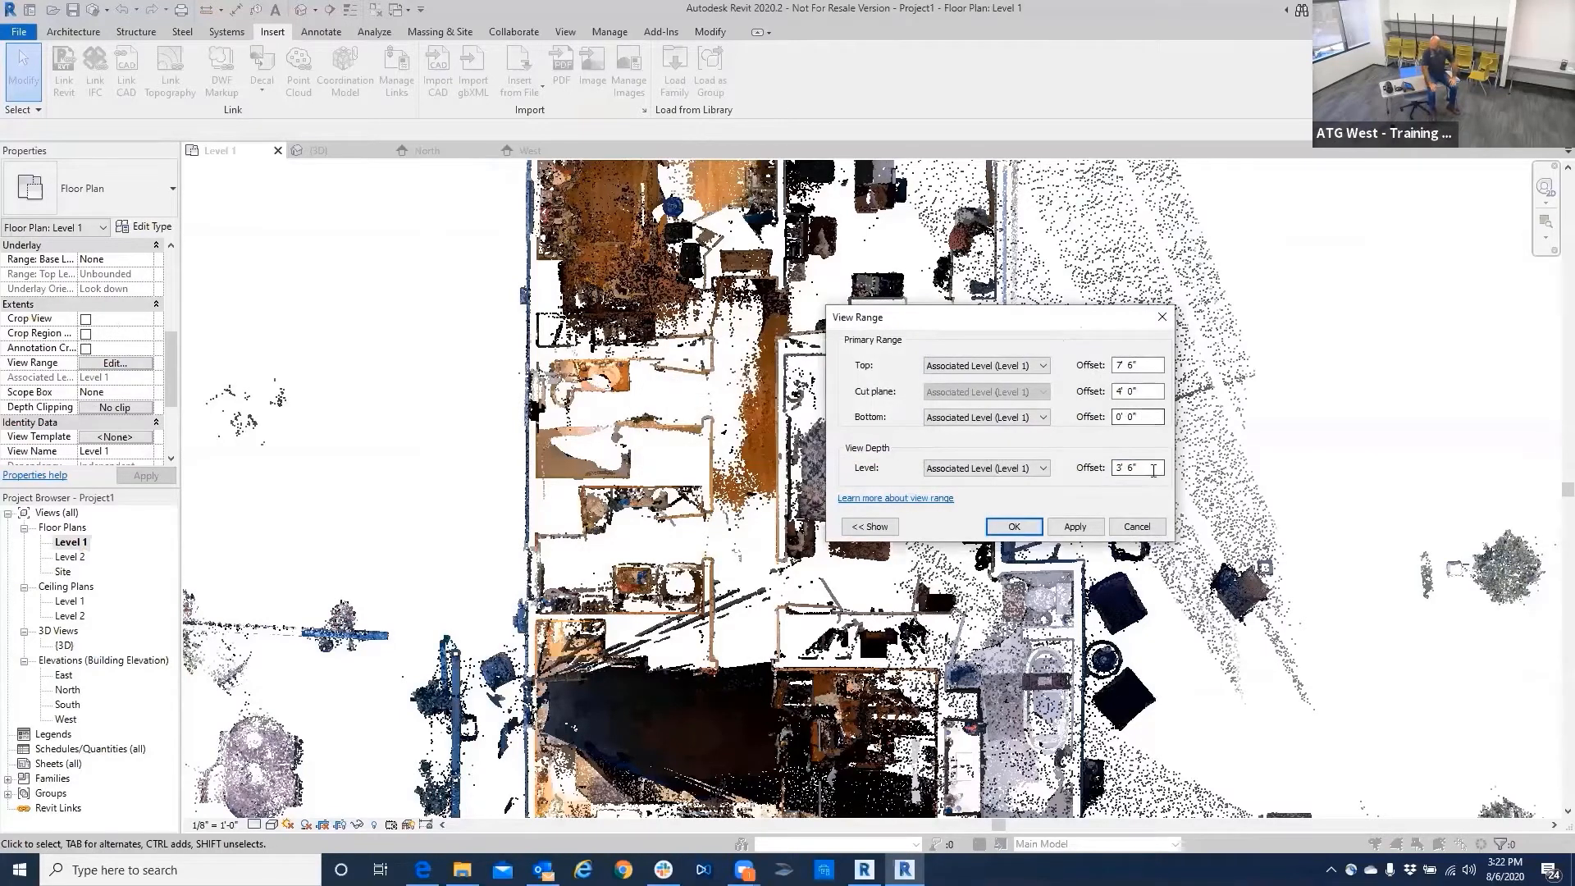
Reset the view depth offset to 0' 0" and raise the bottom offset to just below the 4' 0" cut plane.
{"action": "left_click_drag", "start_coordinate": [1153, 468], "coordinate": [1110, 466]}
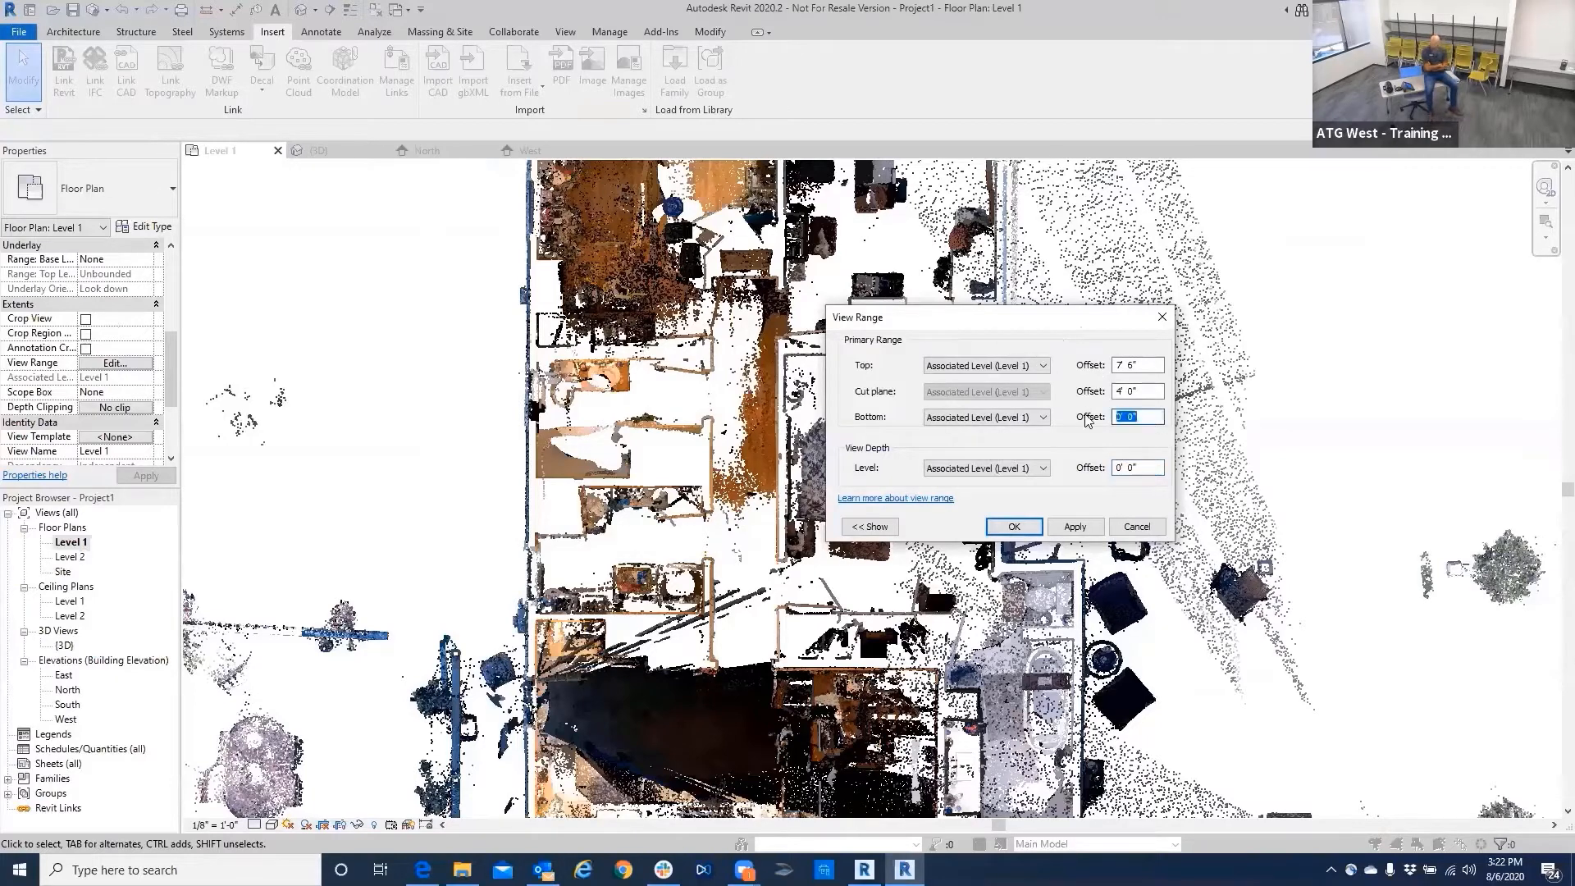
{"action": "type", "text": "3."}
{"action": "key", "text": "Return"}
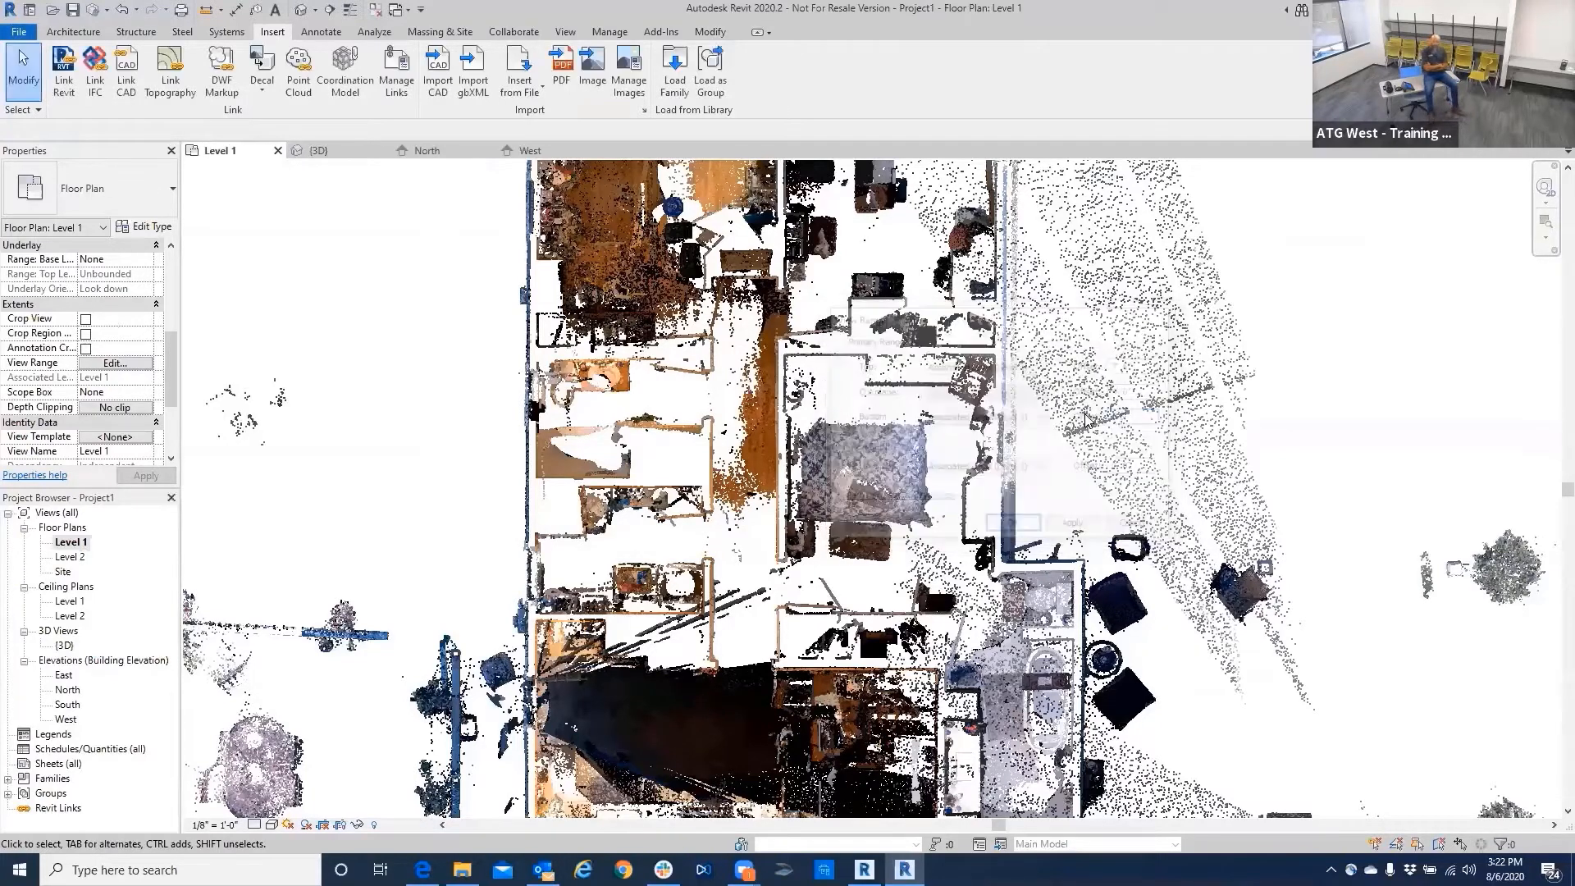
Examine the wall outlines of the sliced point cloud across the Level 1 plan.
{"action": "scroll", "coordinate": [804, 311], "scroll_direction": "down", "scroll_amount": 5}
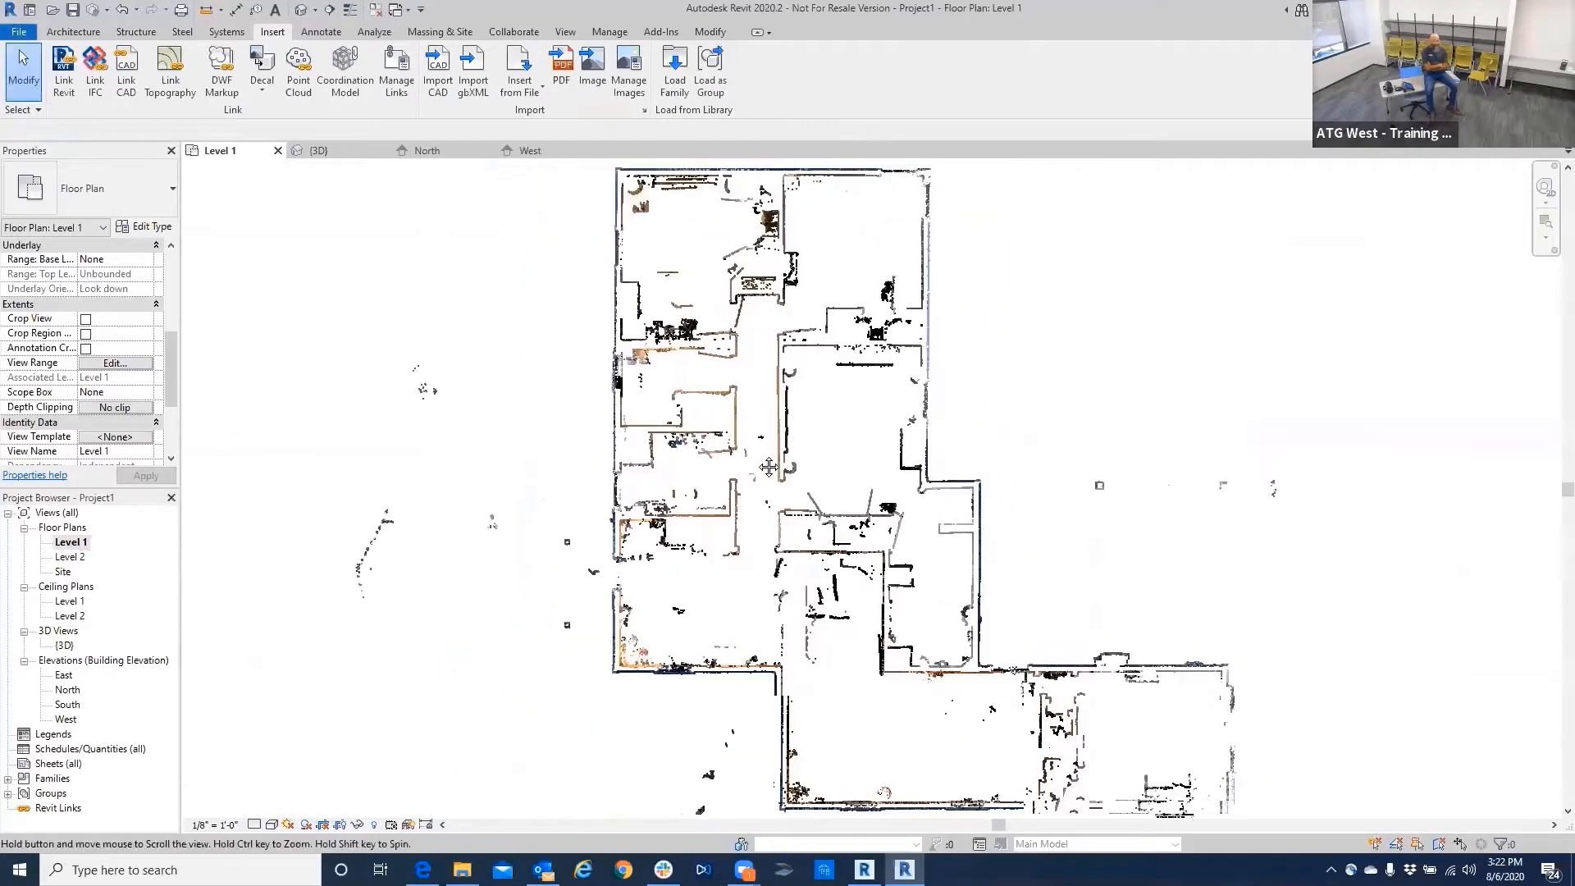
{"action": "scroll", "coordinate": [761, 425], "scroll_direction": "up", "scroll_amount": 4}
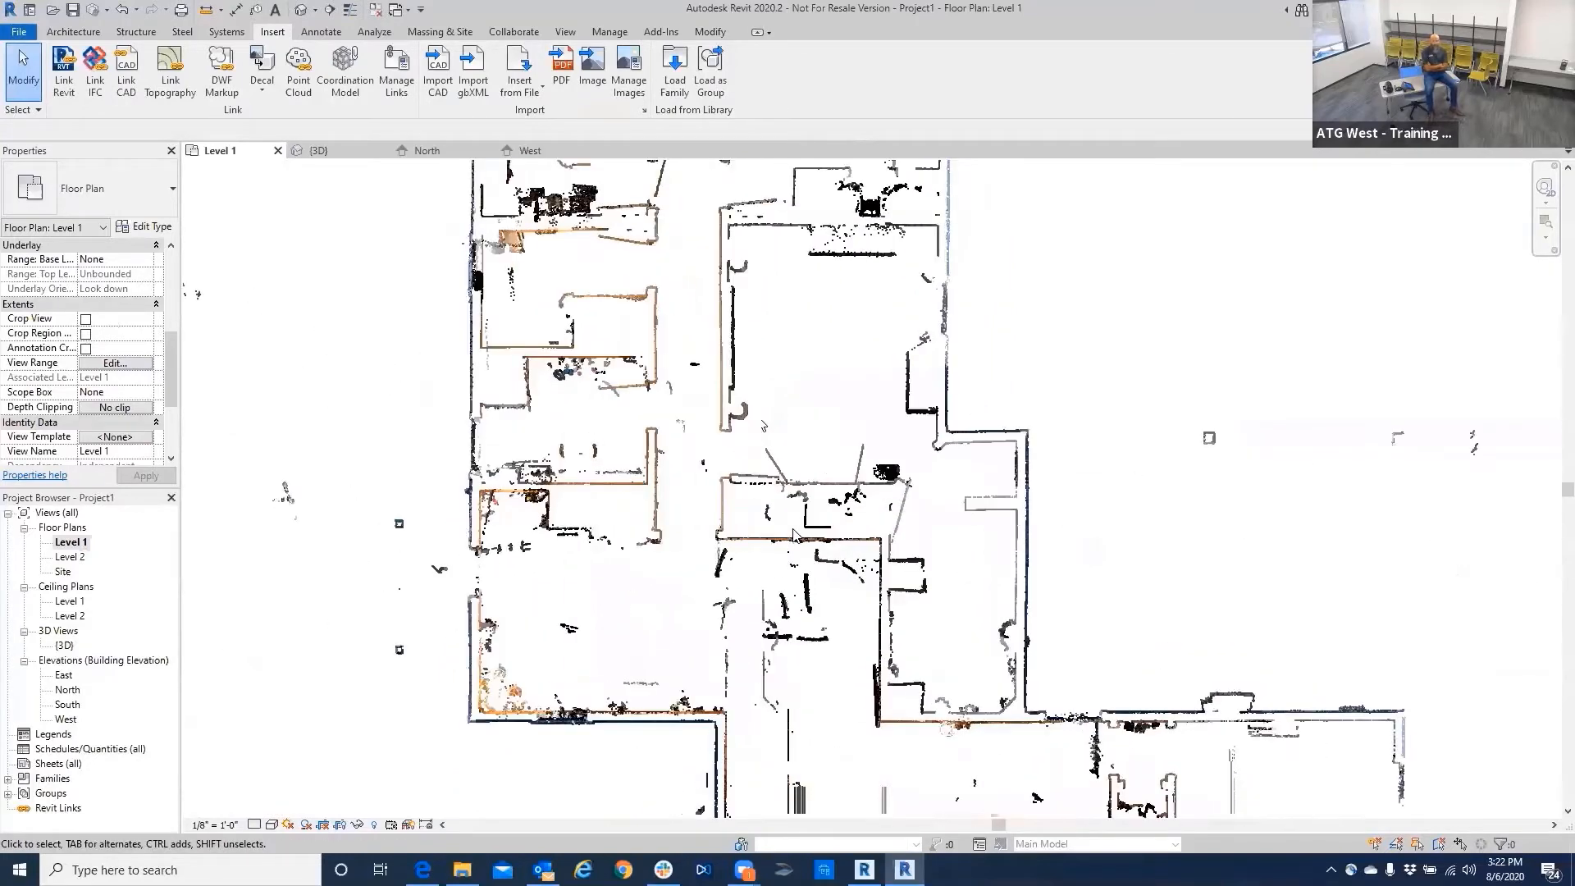
{"action": "middle_click_drag", "start_coordinate": [751, 366], "coordinate": [751, 447]}
{"action": "scroll", "coordinate": [752, 447], "scroll_direction": "down", "scroll_amount": 3}
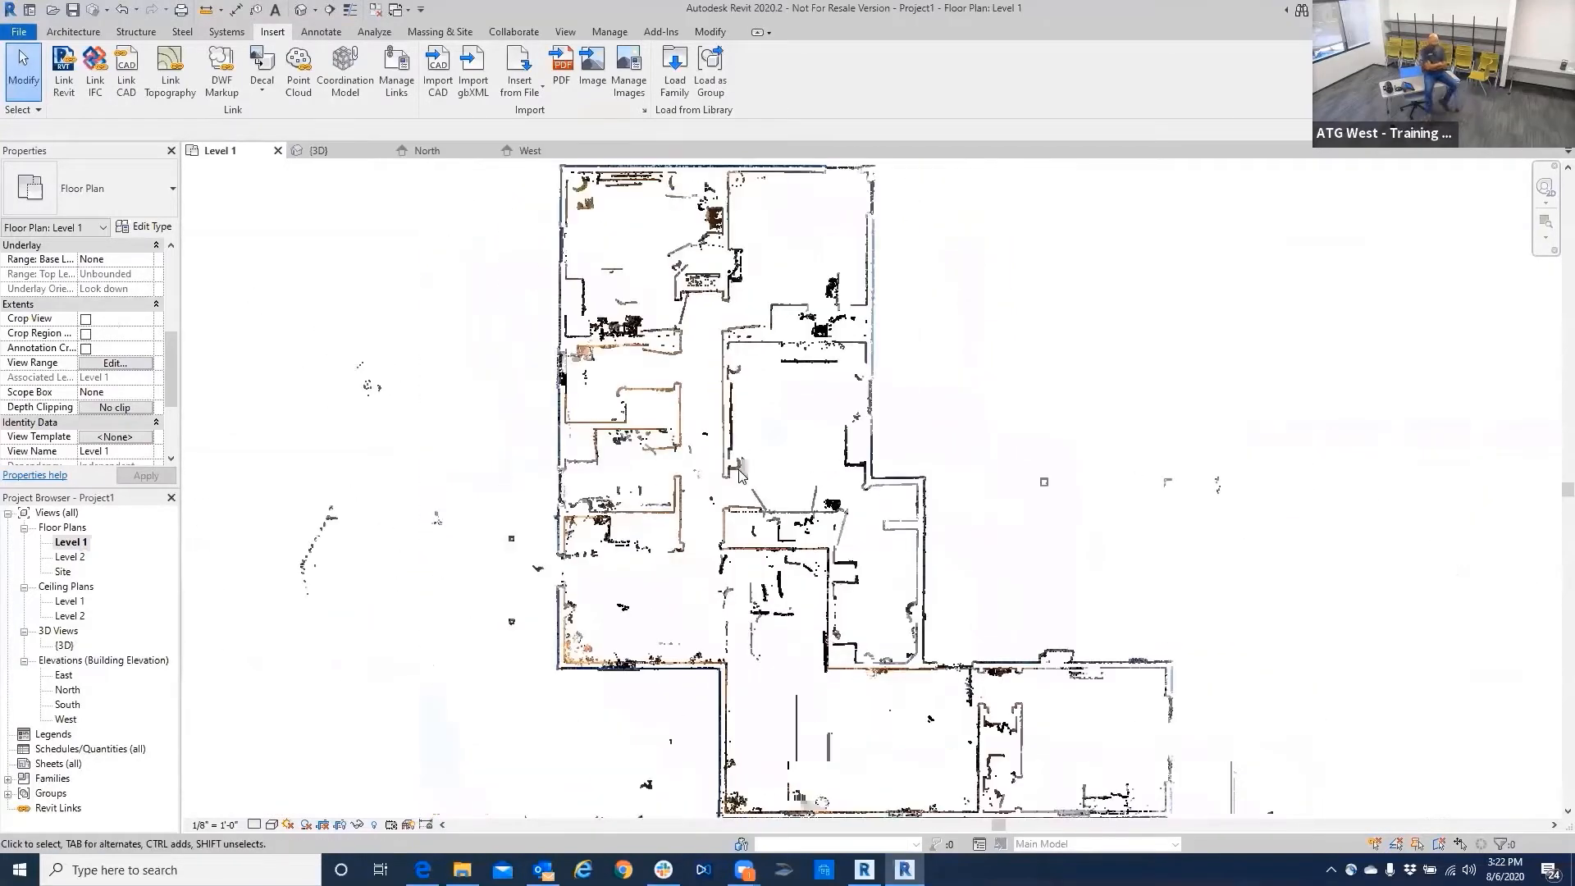
{"action": "scroll", "coordinate": [719, 589], "scroll_direction": "up", "scroll_amount": 4}
{"action": "middle_click_drag", "start_coordinate": [718, 589], "coordinate": [710, 507]}
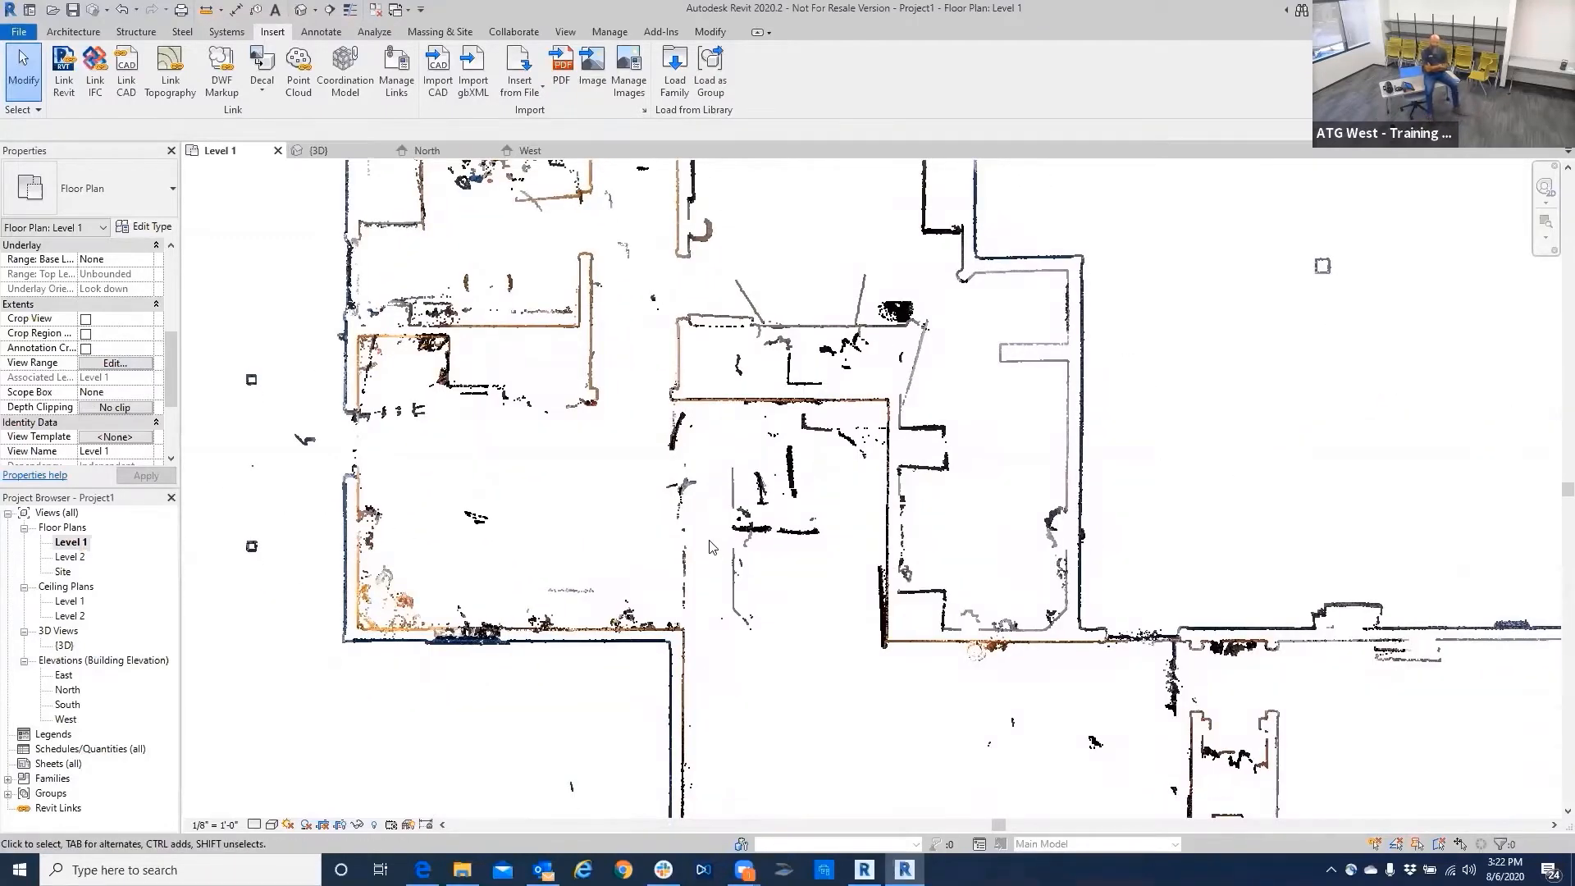
{"action": "scroll", "coordinate": [756, 528], "scroll_direction": "down", "scroll_amount": 2}
{"action": "middle_click_drag", "start_coordinate": [791, 557], "coordinate": [780, 572]}
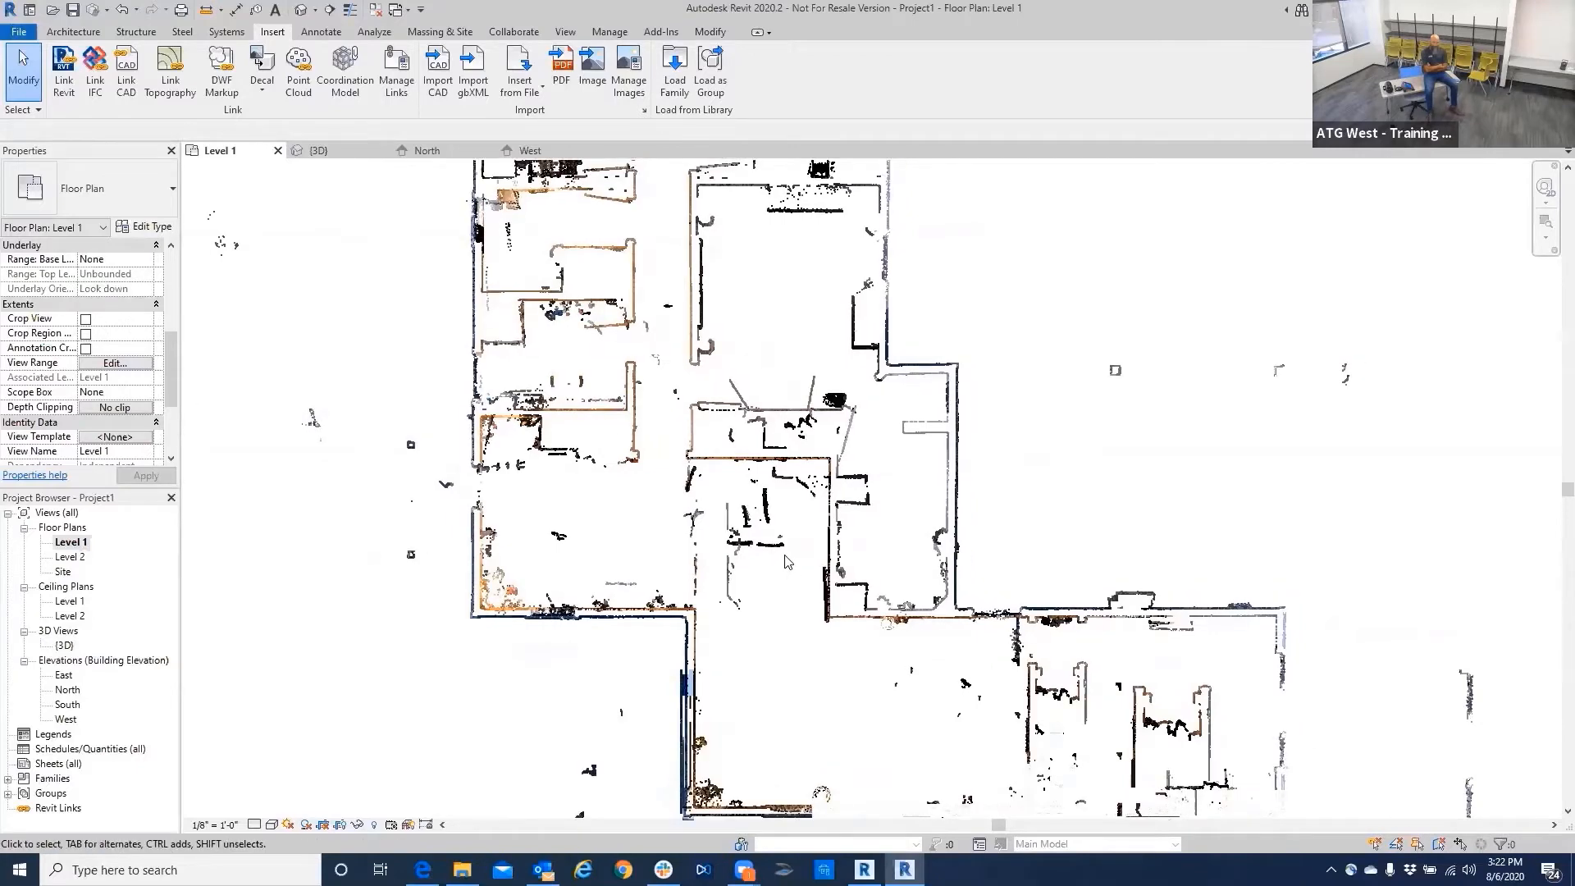
{"action": "scroll", "coordinate": [786, 561], "scroll_direction": "down", "scroll_amount": 1}
{"action": "scroll", "coordinate": [785, 561], "scroll_direction": "down", "scroll_amount": 1}
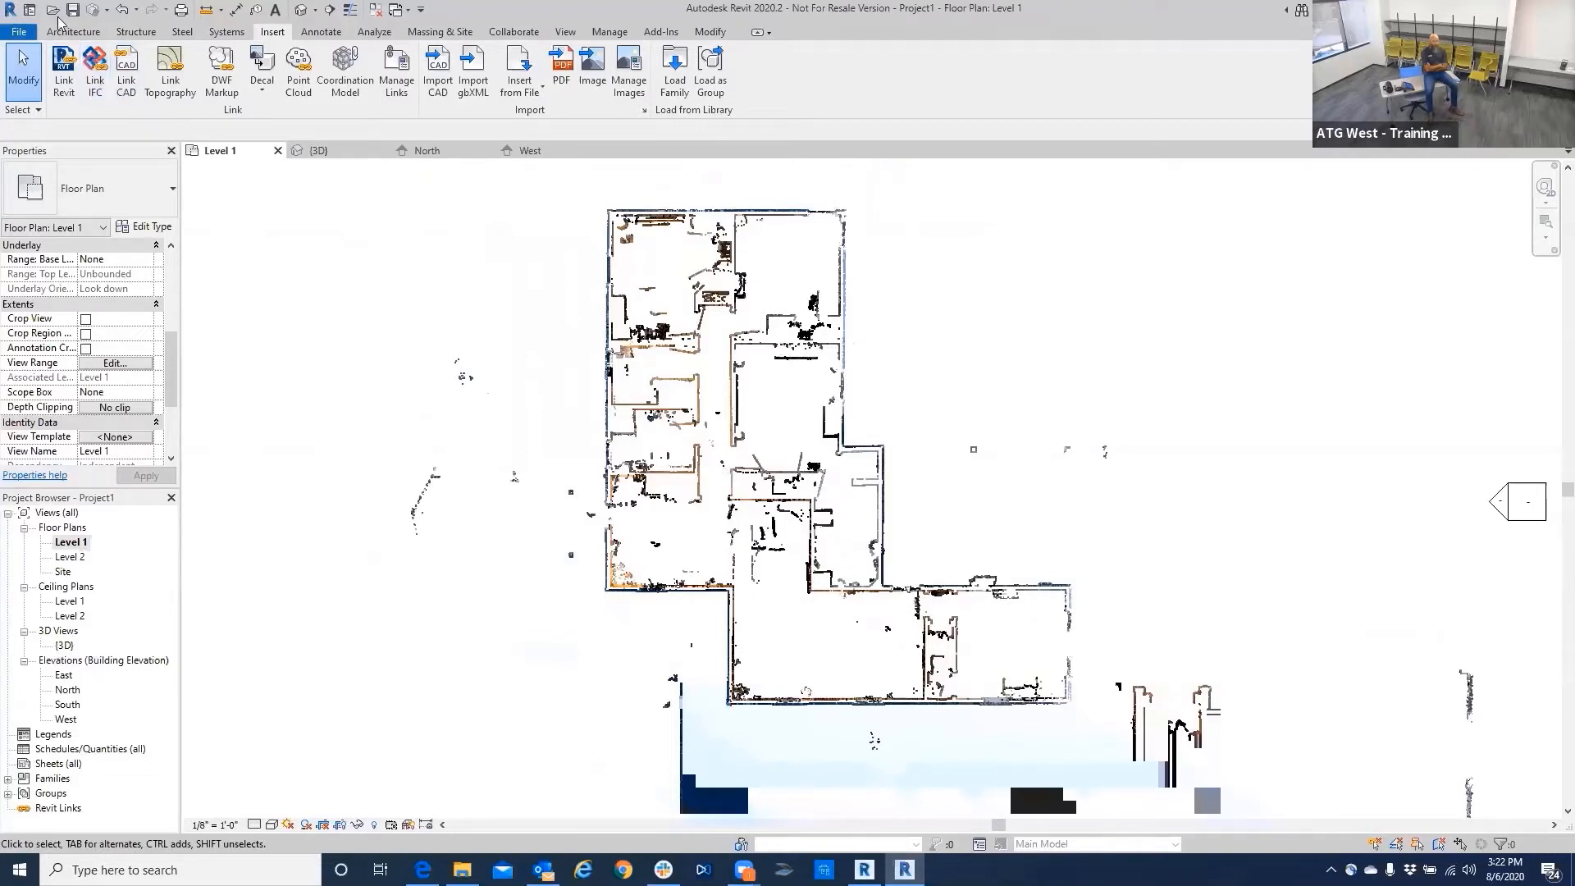
Start the Wall command with the basic wall type Interior - 5 1/2" Partition (1-hr).
{"action": "left_click", "coordinate": [68, 33]}
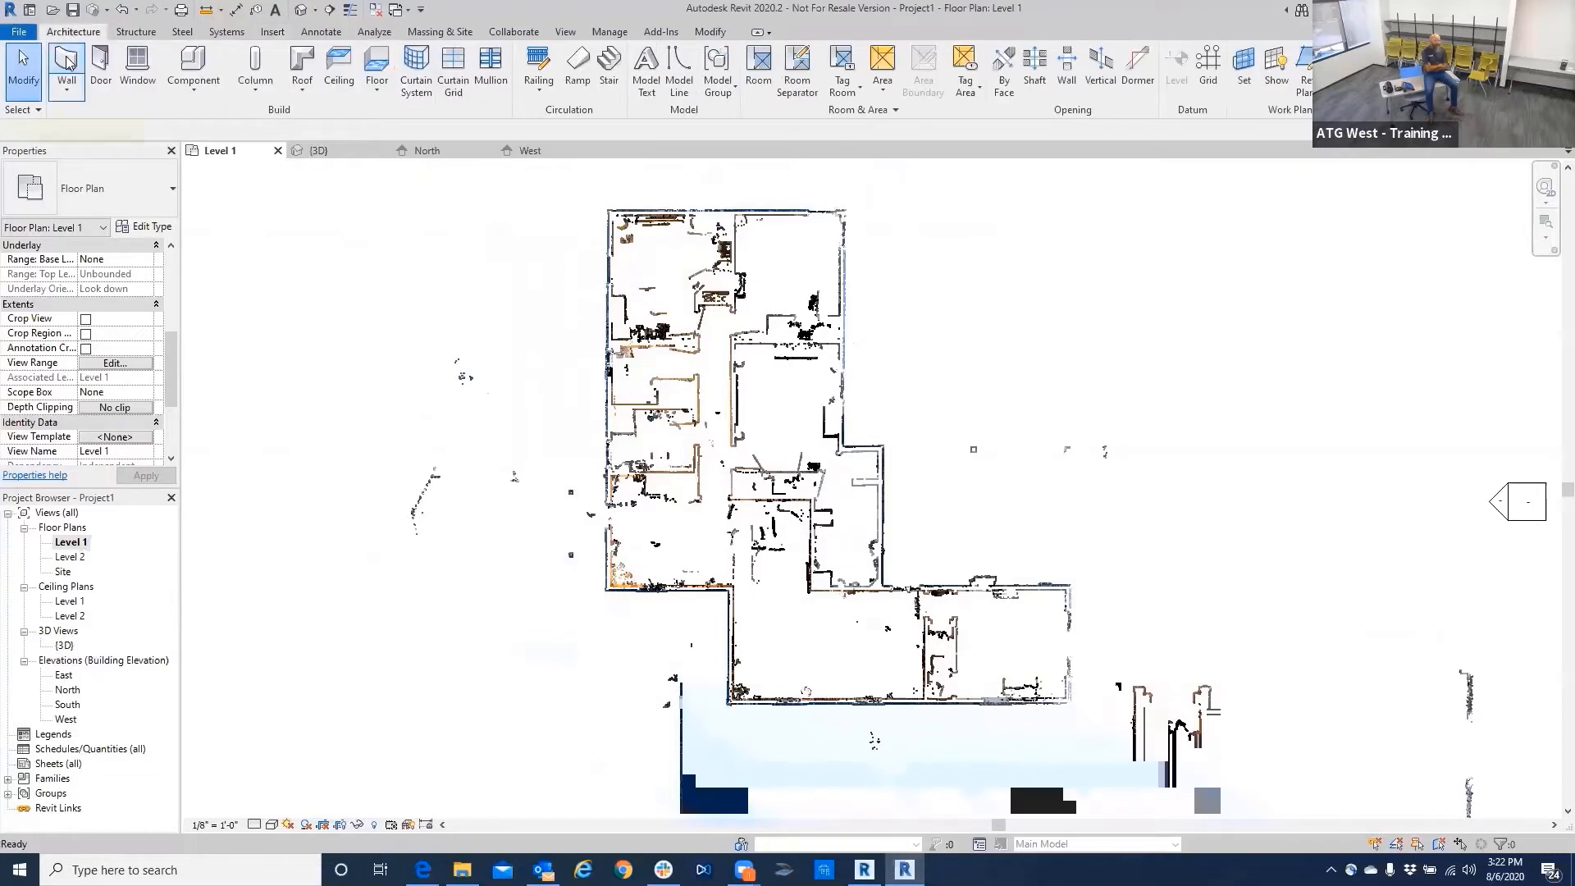
{"action": "left_click", "coordinate": [66, 70]}
{"action": "left_click", "coordinate": [139, 189]}
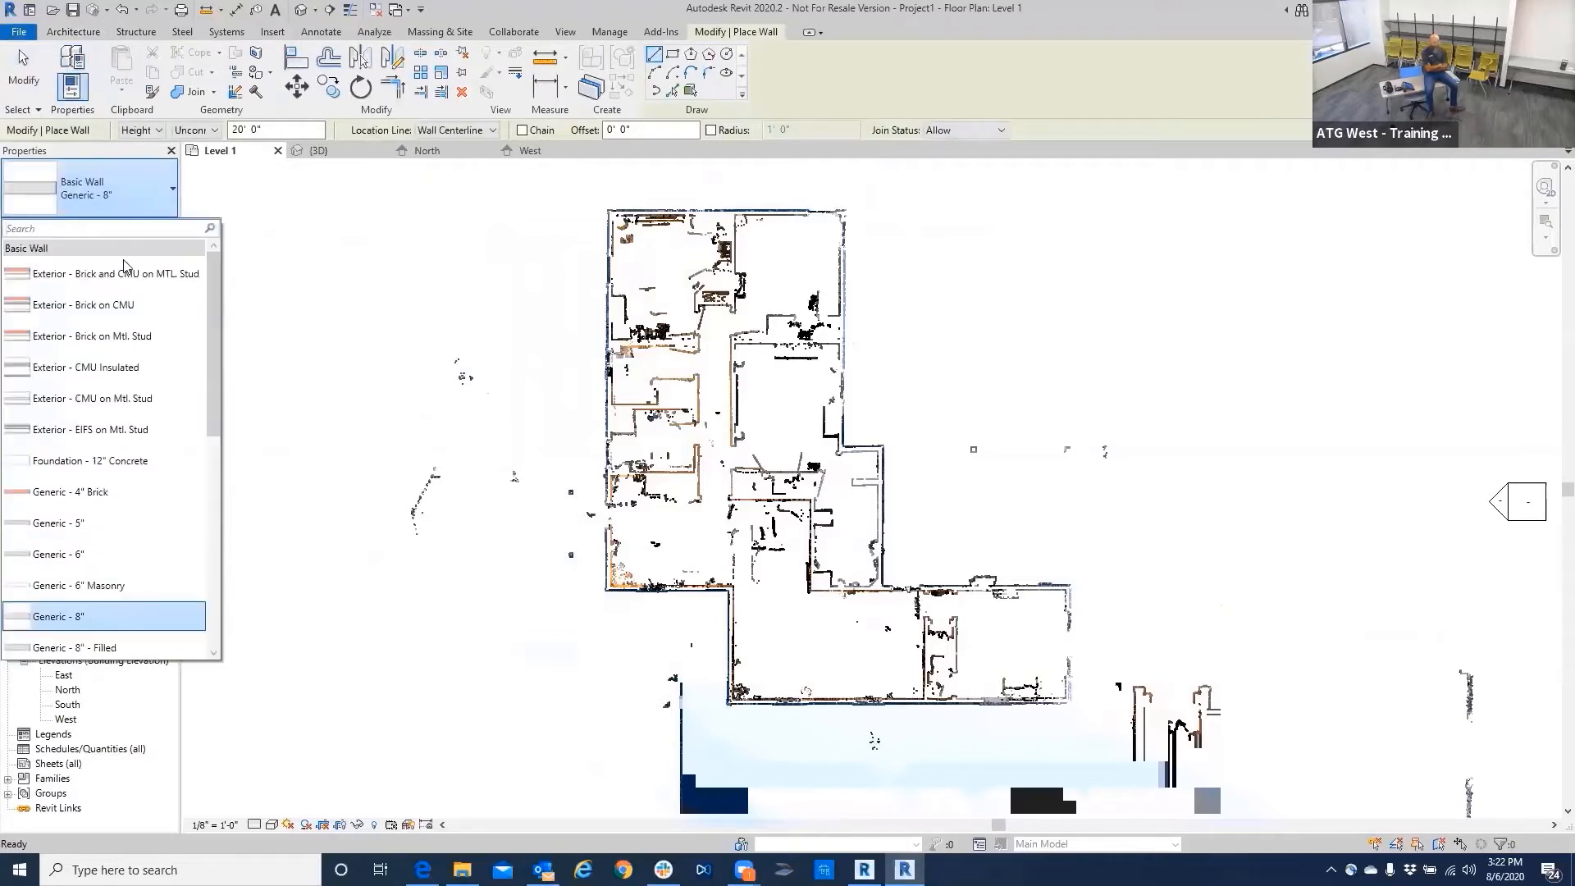
{"action": "scroll", "coordinate": [113, 361], "scroll_direction": "down", "scroll_amount": 3}
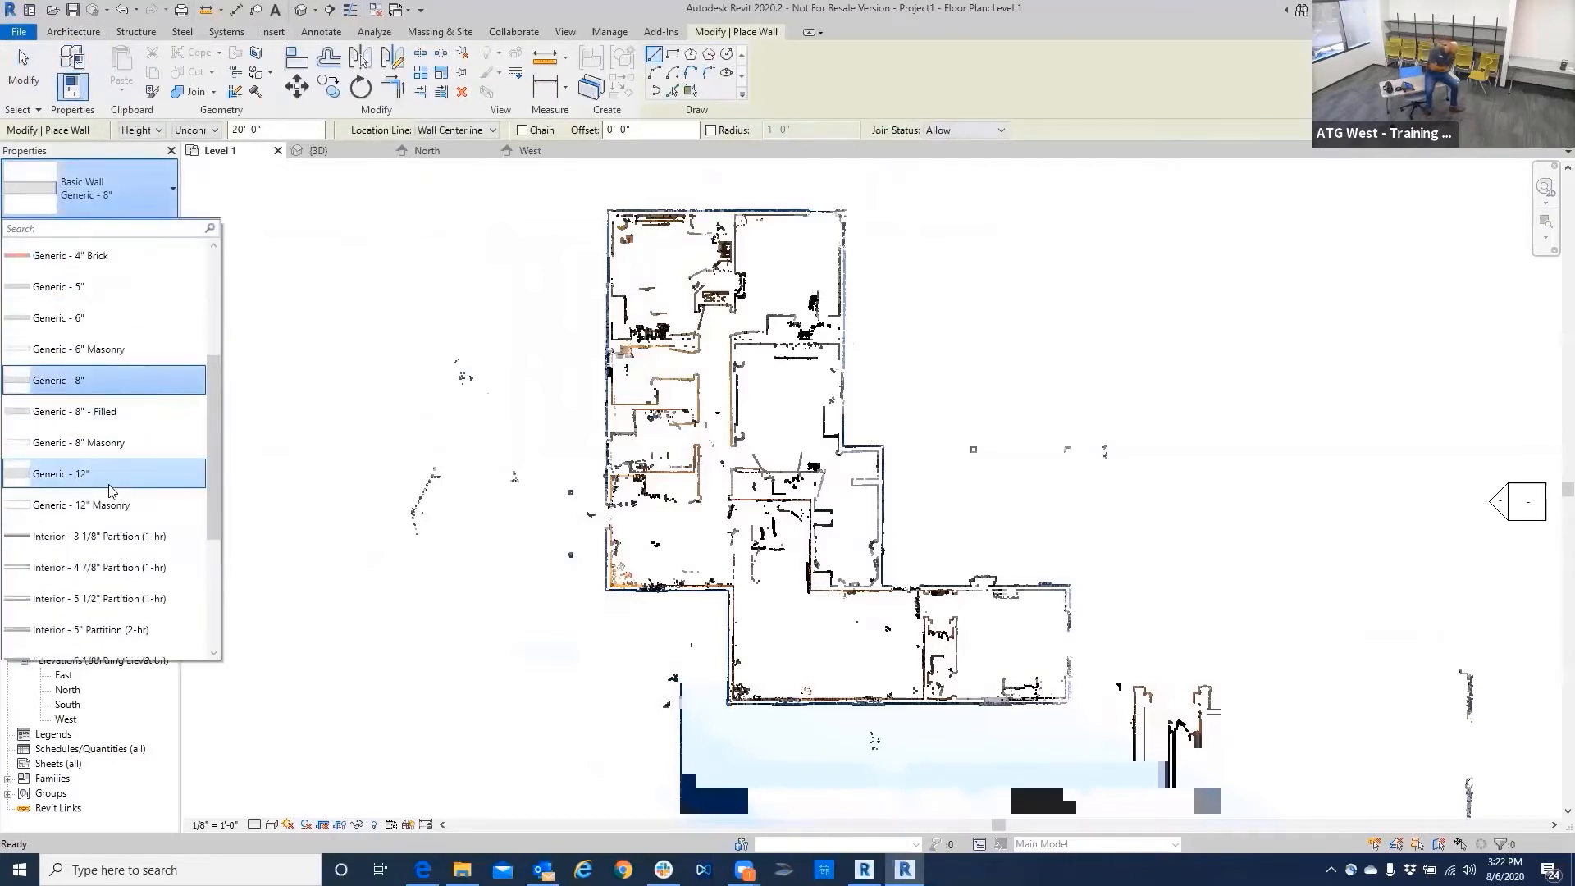
{"action": "scroll", "coordinate": [113, 529], "scroll_direction": "down", "scroll_amount": 2}
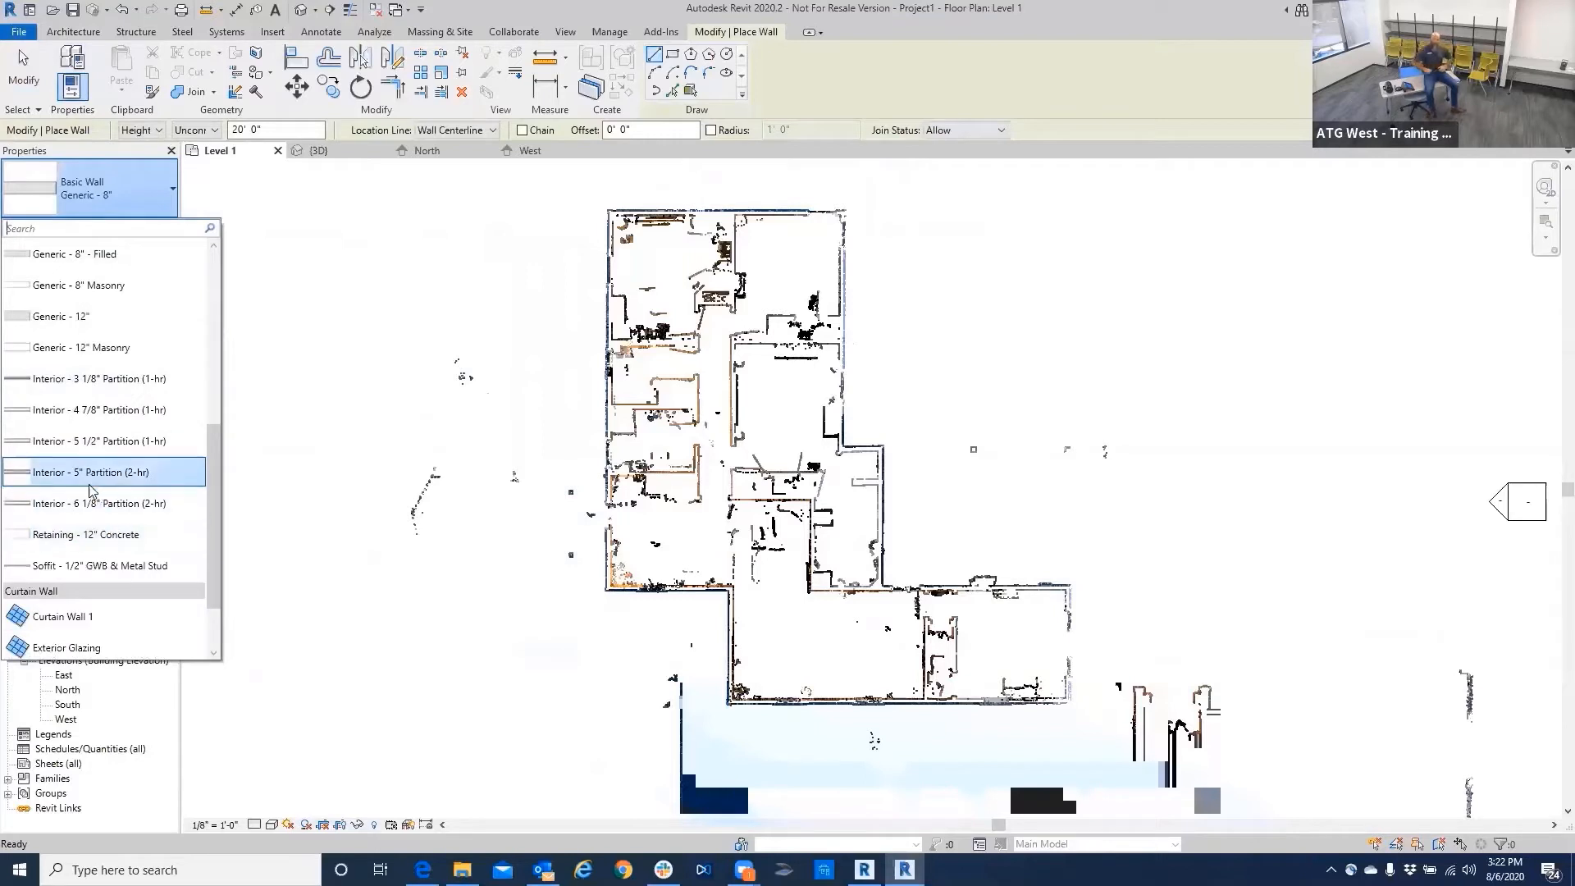
{"action": "scroll", "coordinate": [92, 470], "scroll_direction": "up", "scroll_amount": 4}
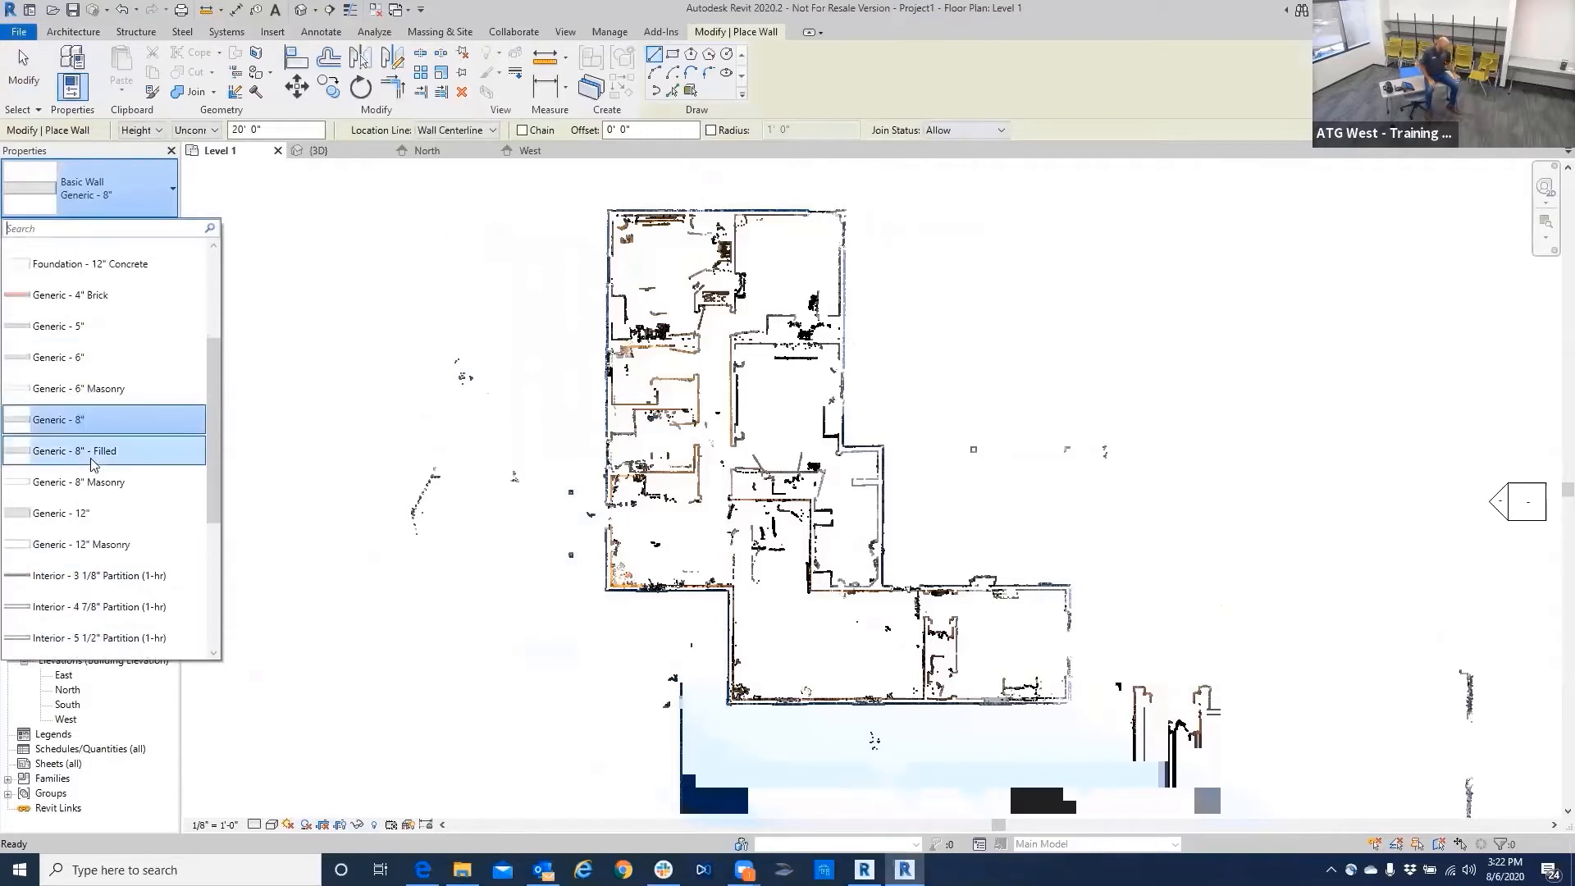
{"action": "scroll", "coordinate": [92, 463], "scroll_direction": "down", "scroll_amount": 3}
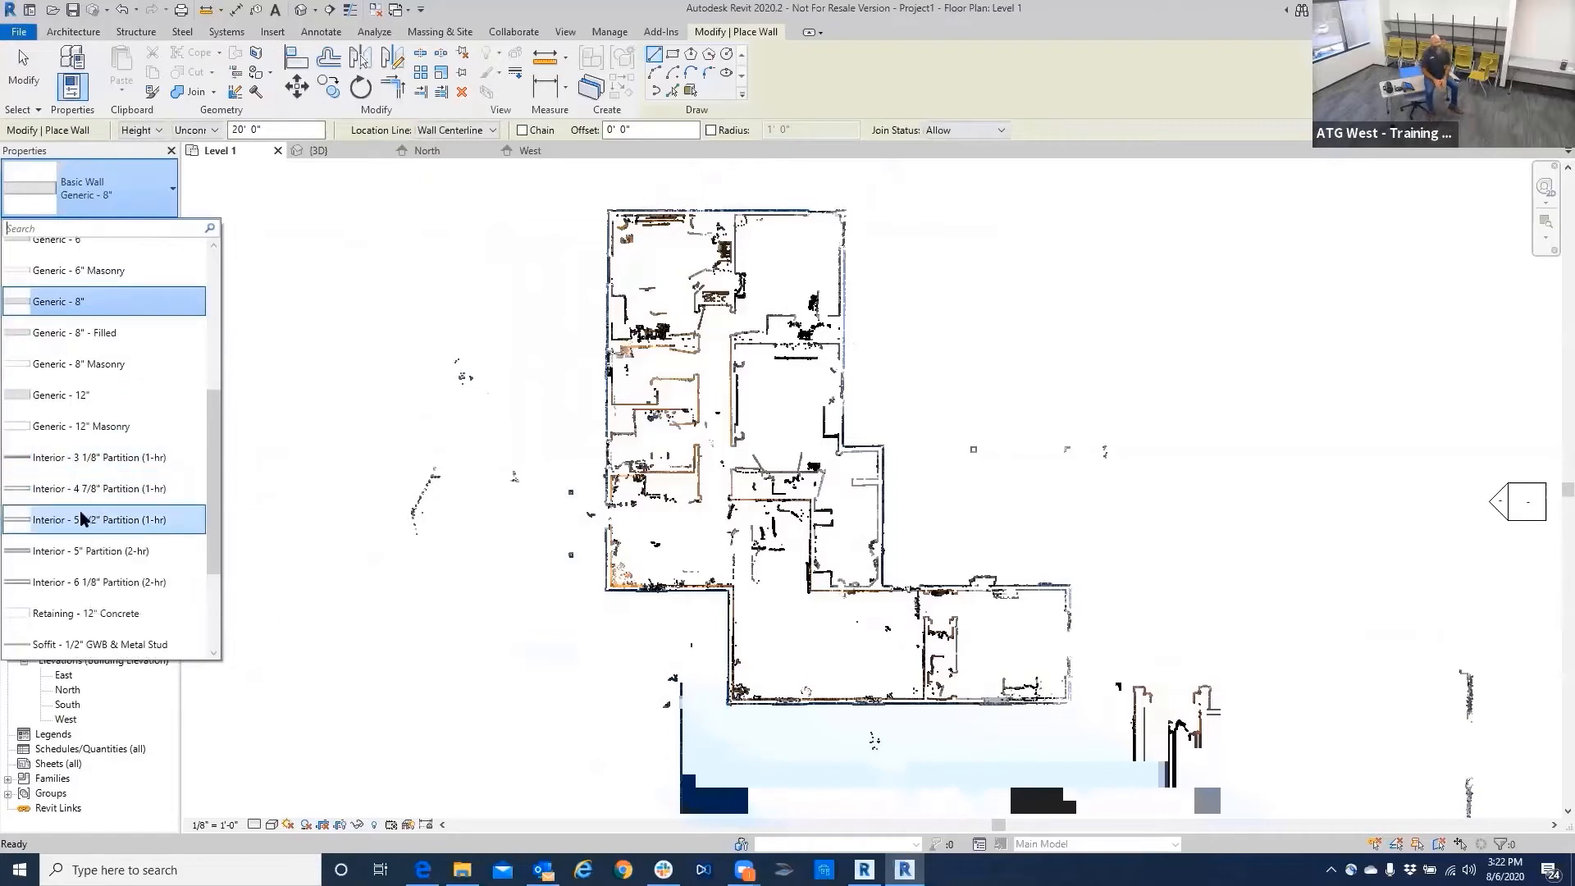
{"action": "left_click", "coordinate": [67, 521]}
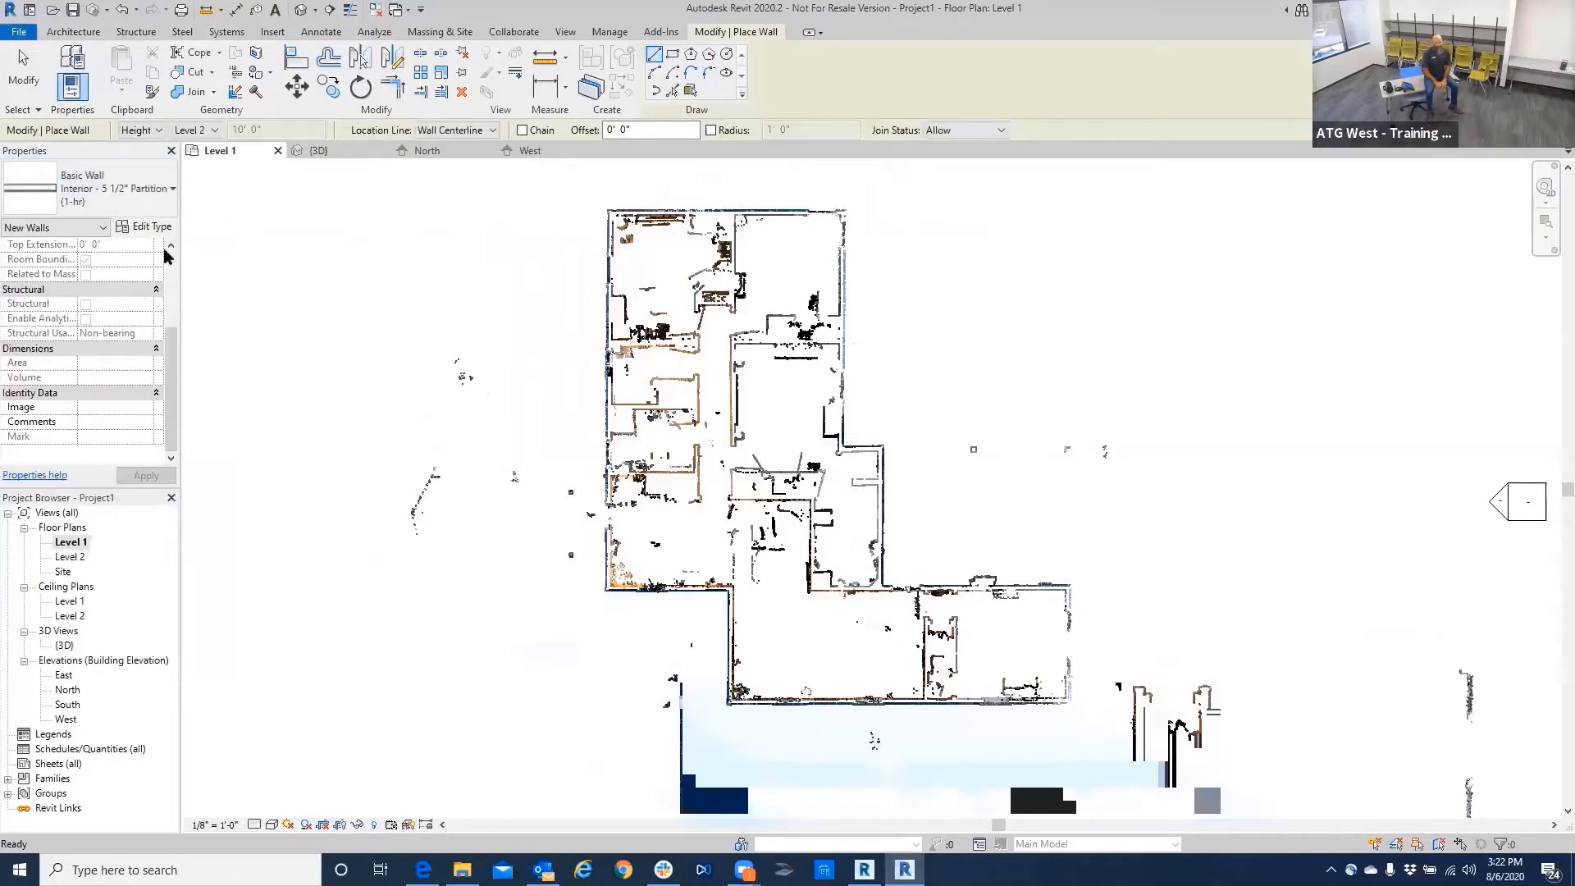
Duplicate the partition wall type under the name 4.5" and open its layer structure for editing.
{"action": "left_click", "coordinate": [145, 226]}
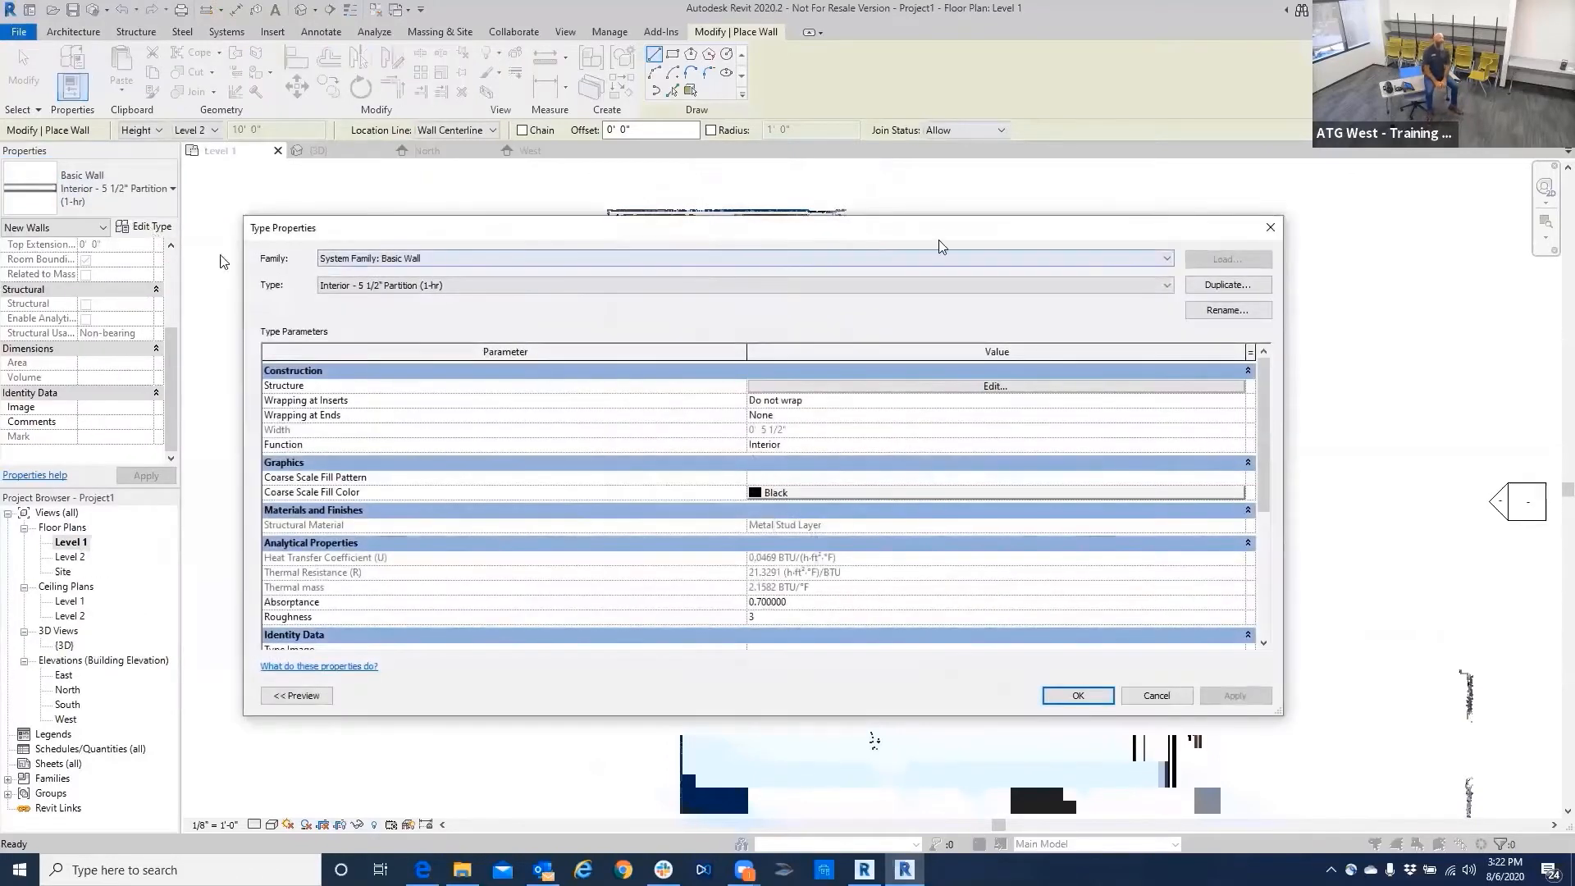
{"action": "left_click", "coordinate": [1211, 284]}
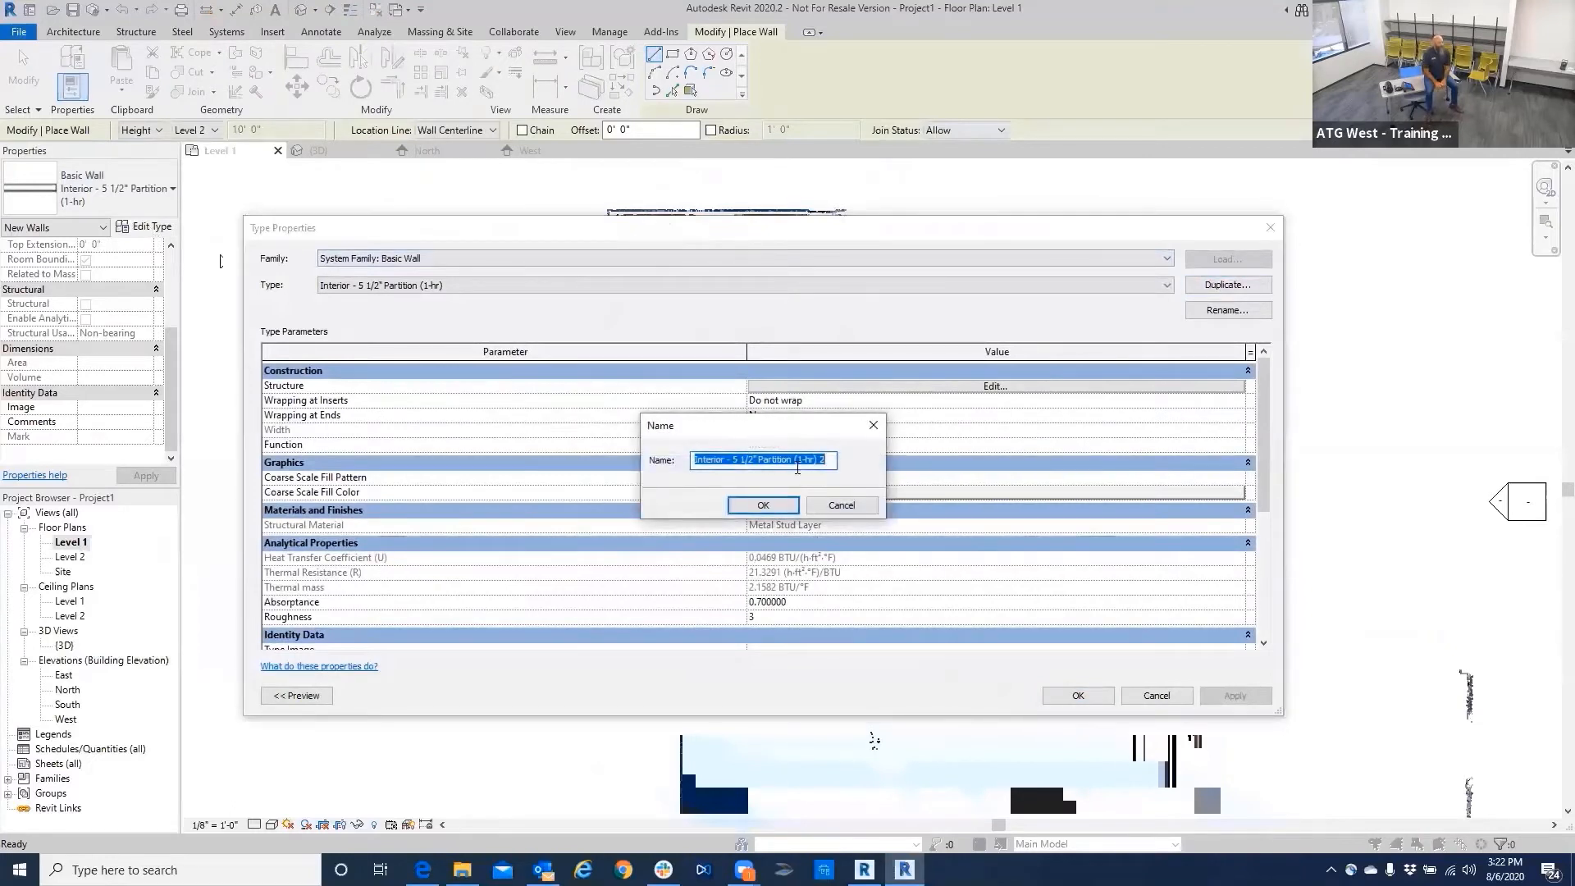
{"action": "left_click_drag", "start_coordinate": [827, 460], "coordinate": [703, 446]}
{"action": "type", "text": "4.5"}
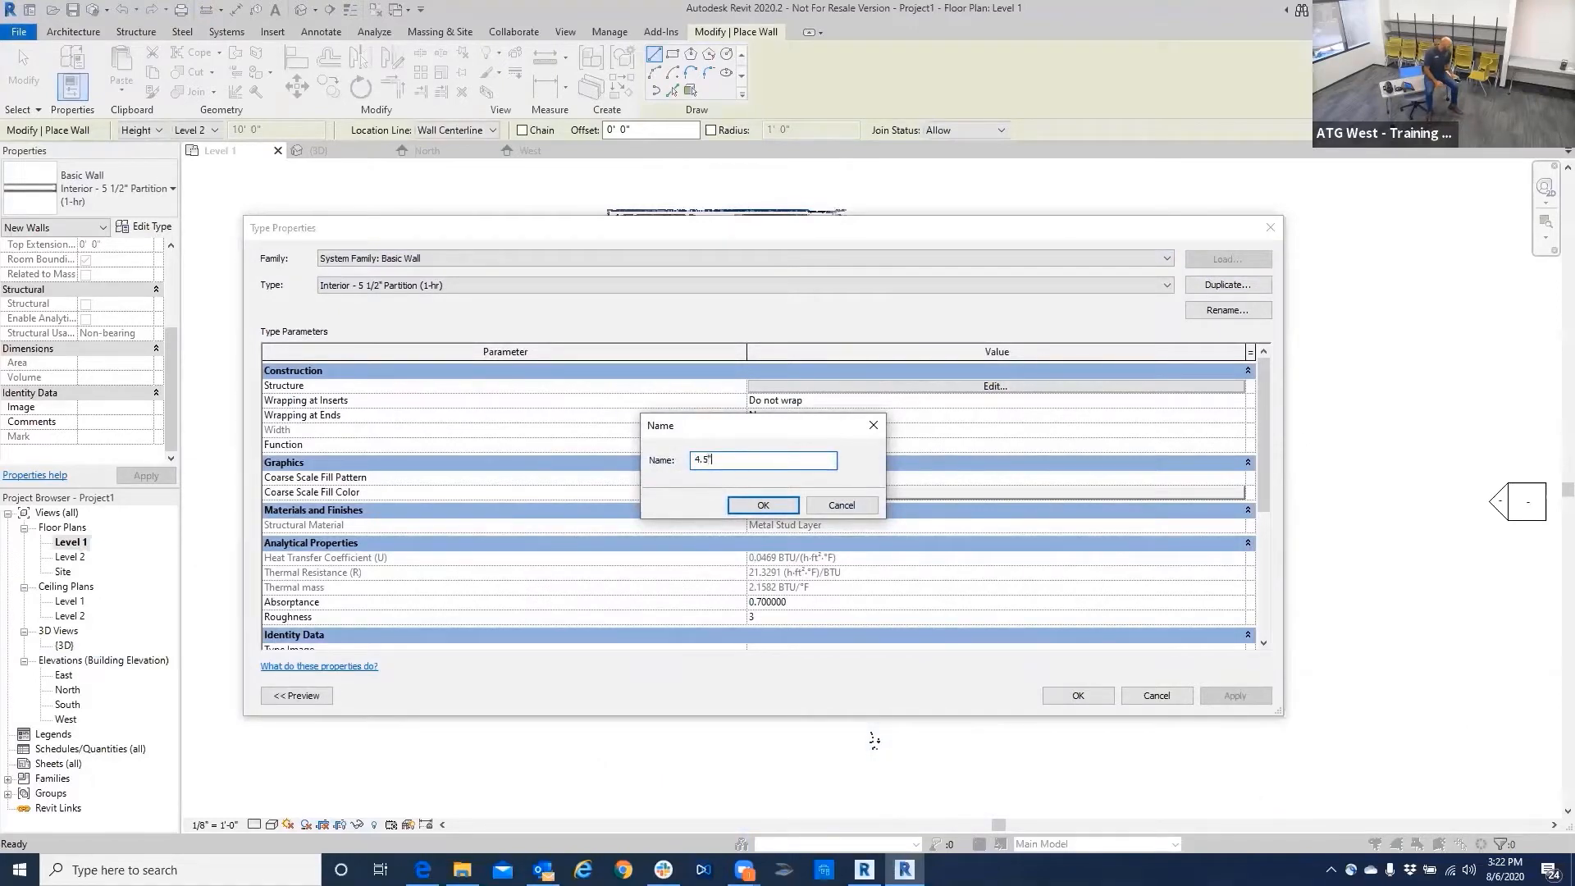
{"action": "left_click", "coordinate": [775, 502]}
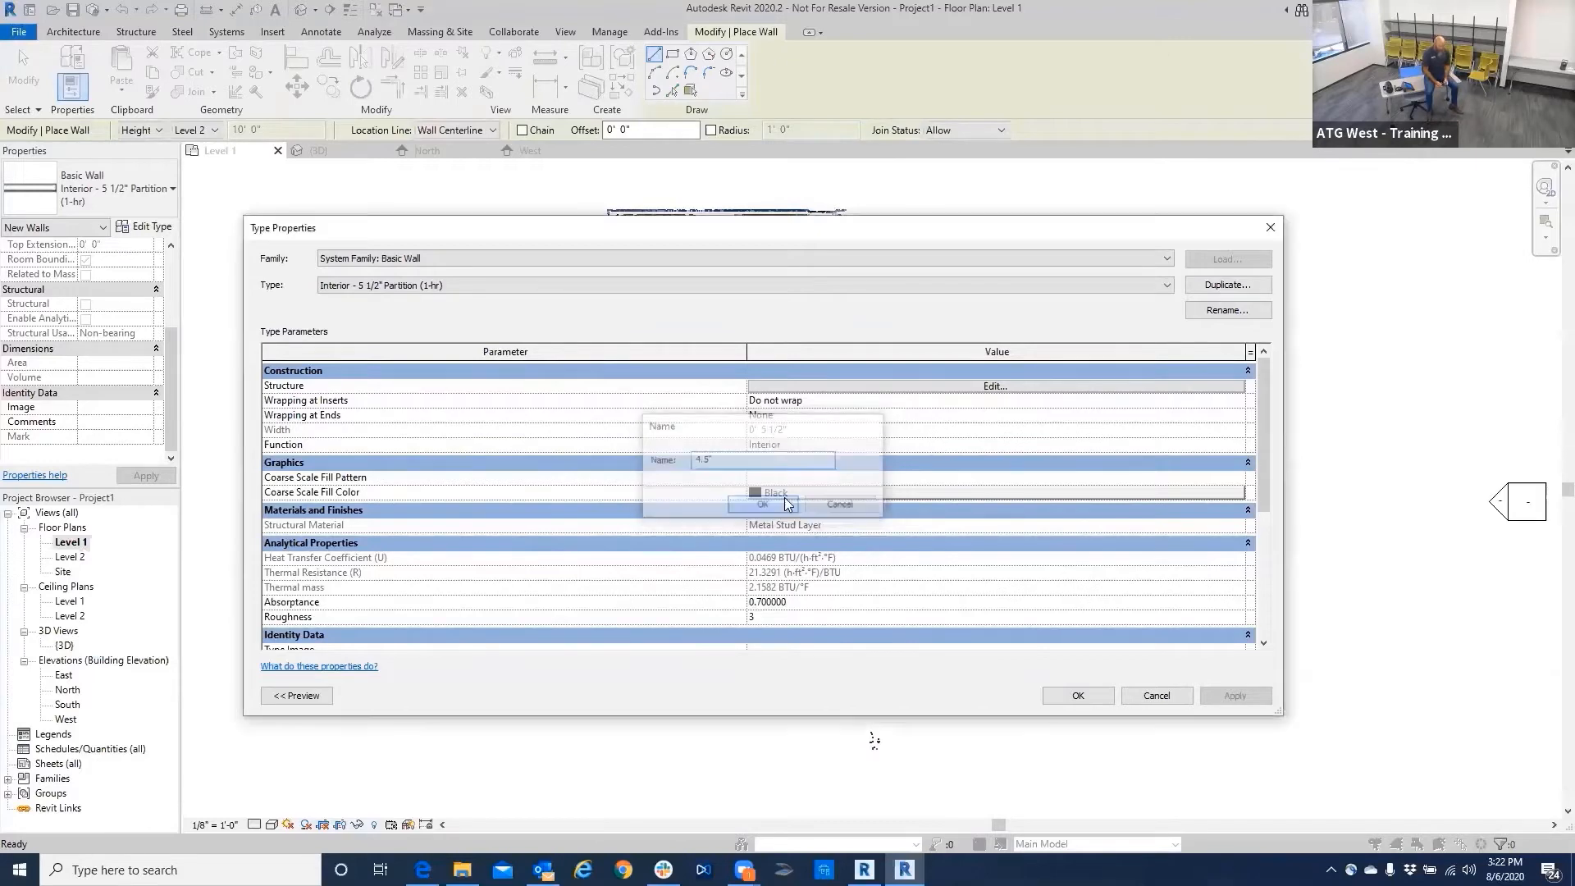
{"action": "left_click", "coordinate": [997, 387]}
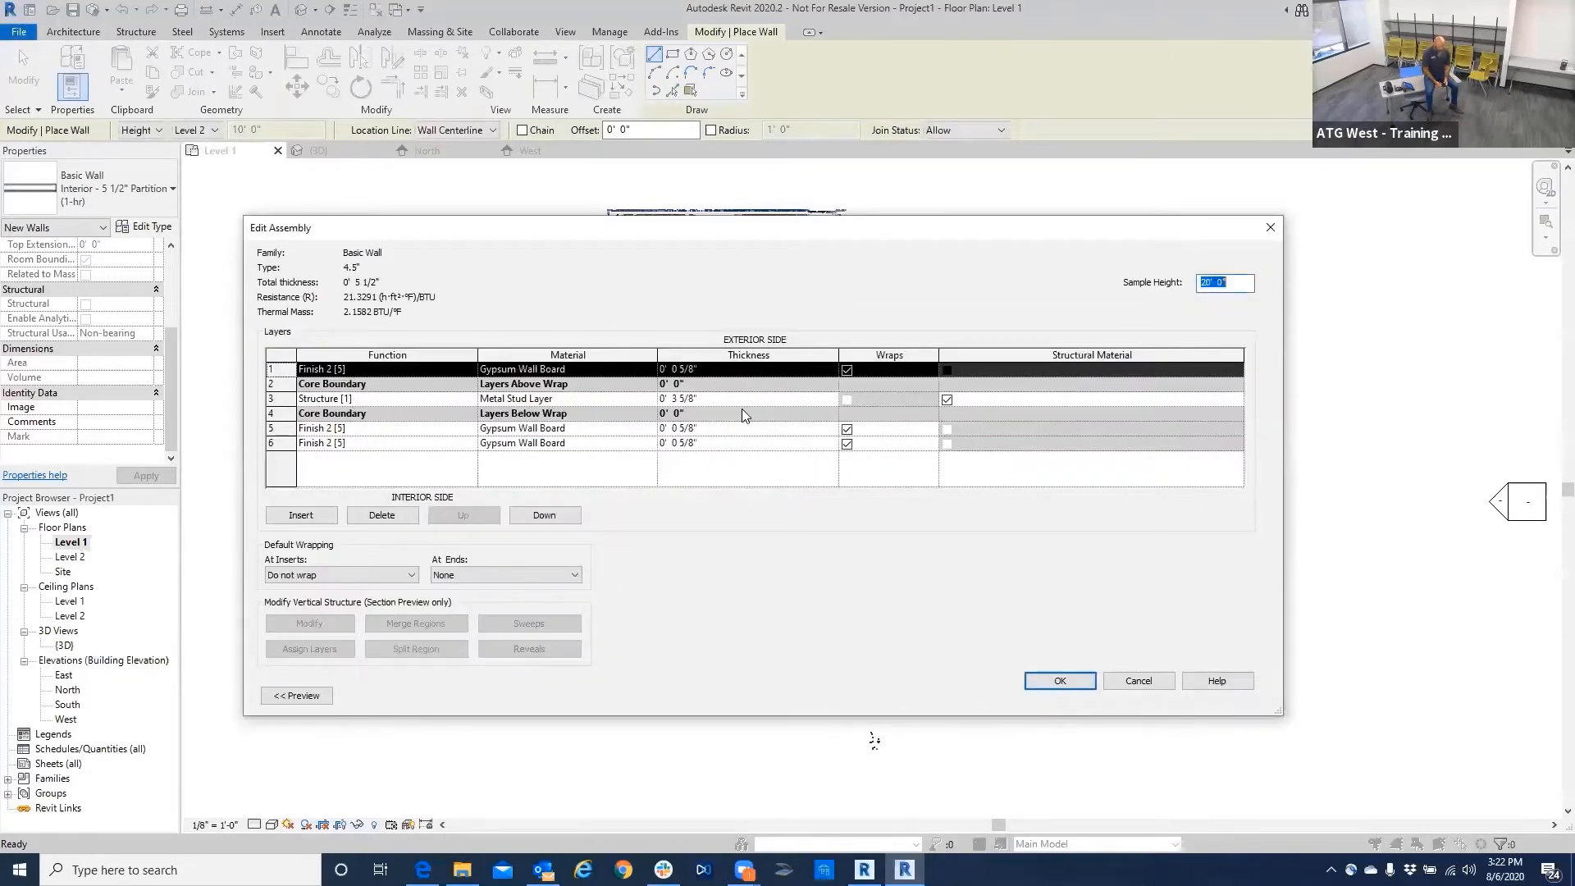
Set the thickness of both interior-side Gypsum Wall Board layers to 1/2".
{"action": "left_click", "coordinate": [704, 430]}
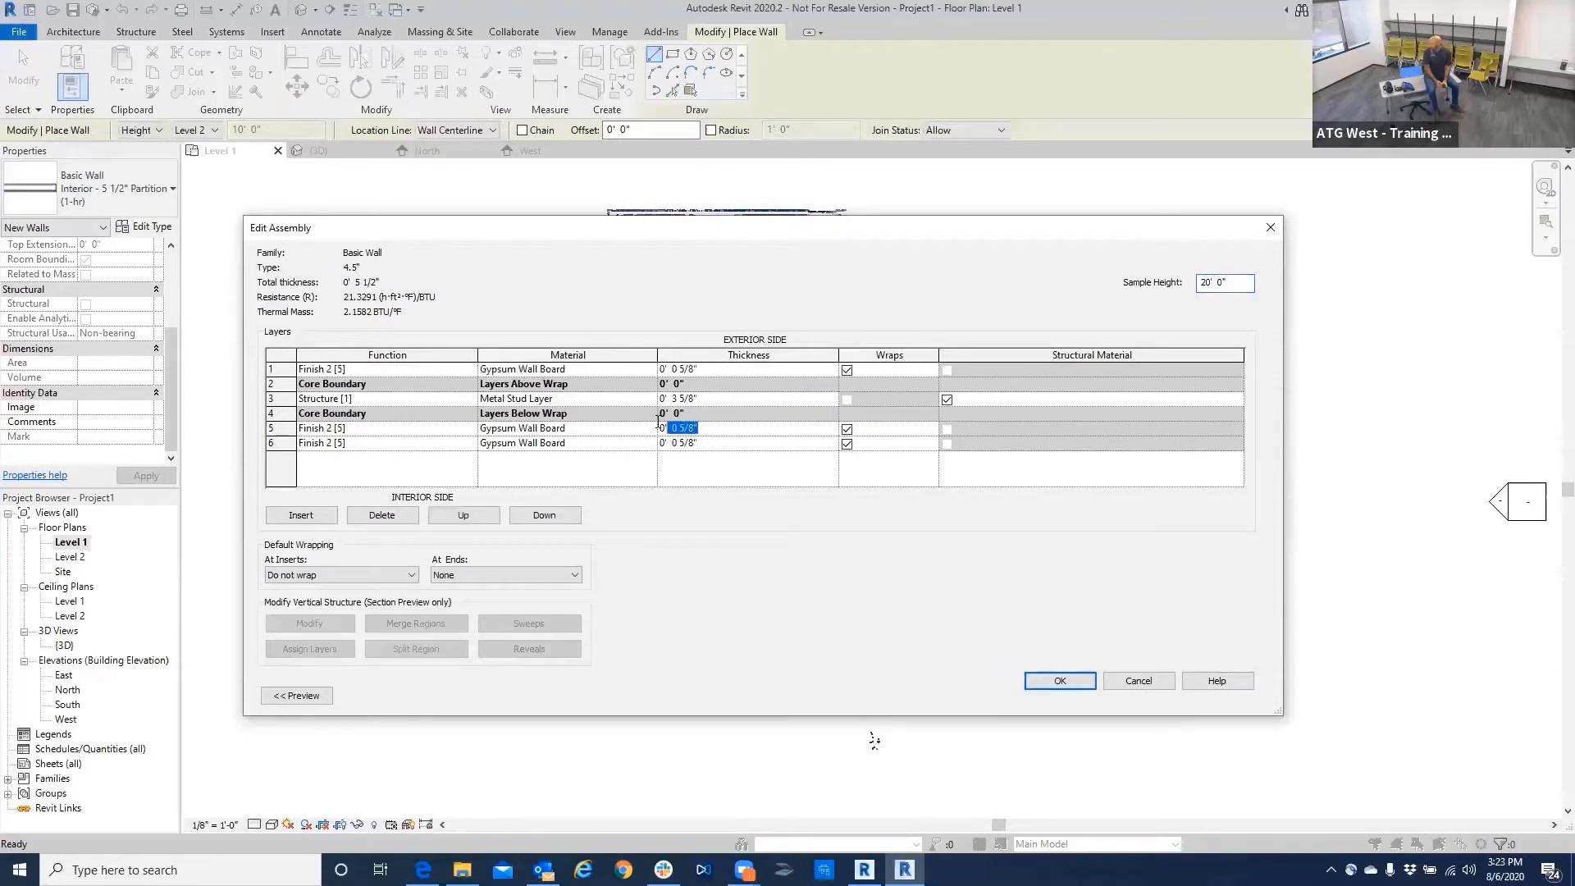
{"action": "key", "text": "BackSpace"}
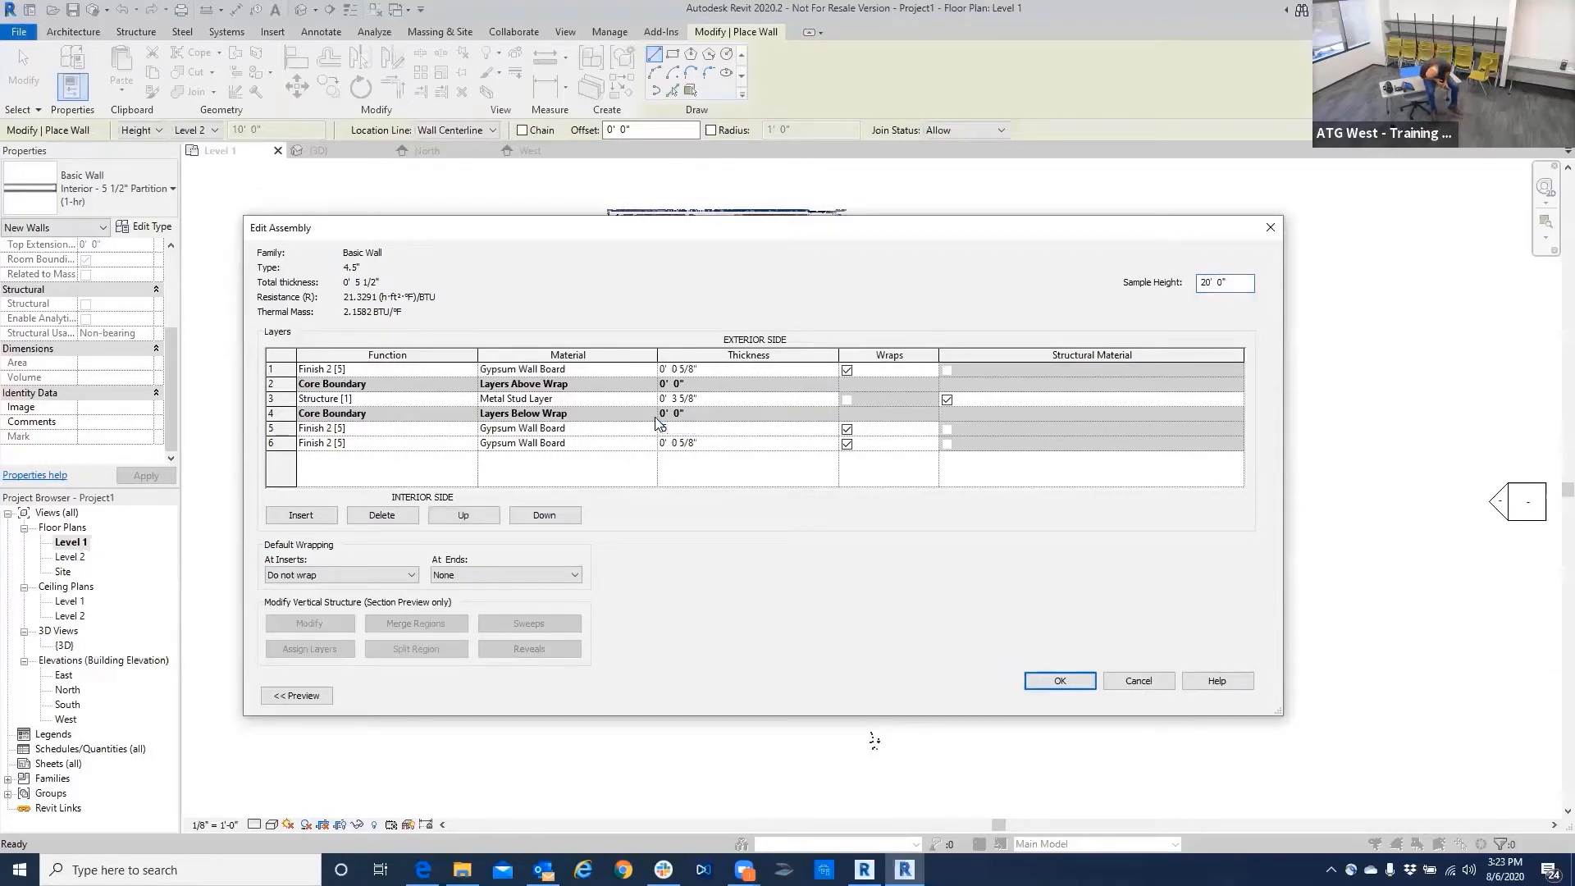
{"action": "type", "text": "1/2\""}
{"action": "key", "text": "Tab"}
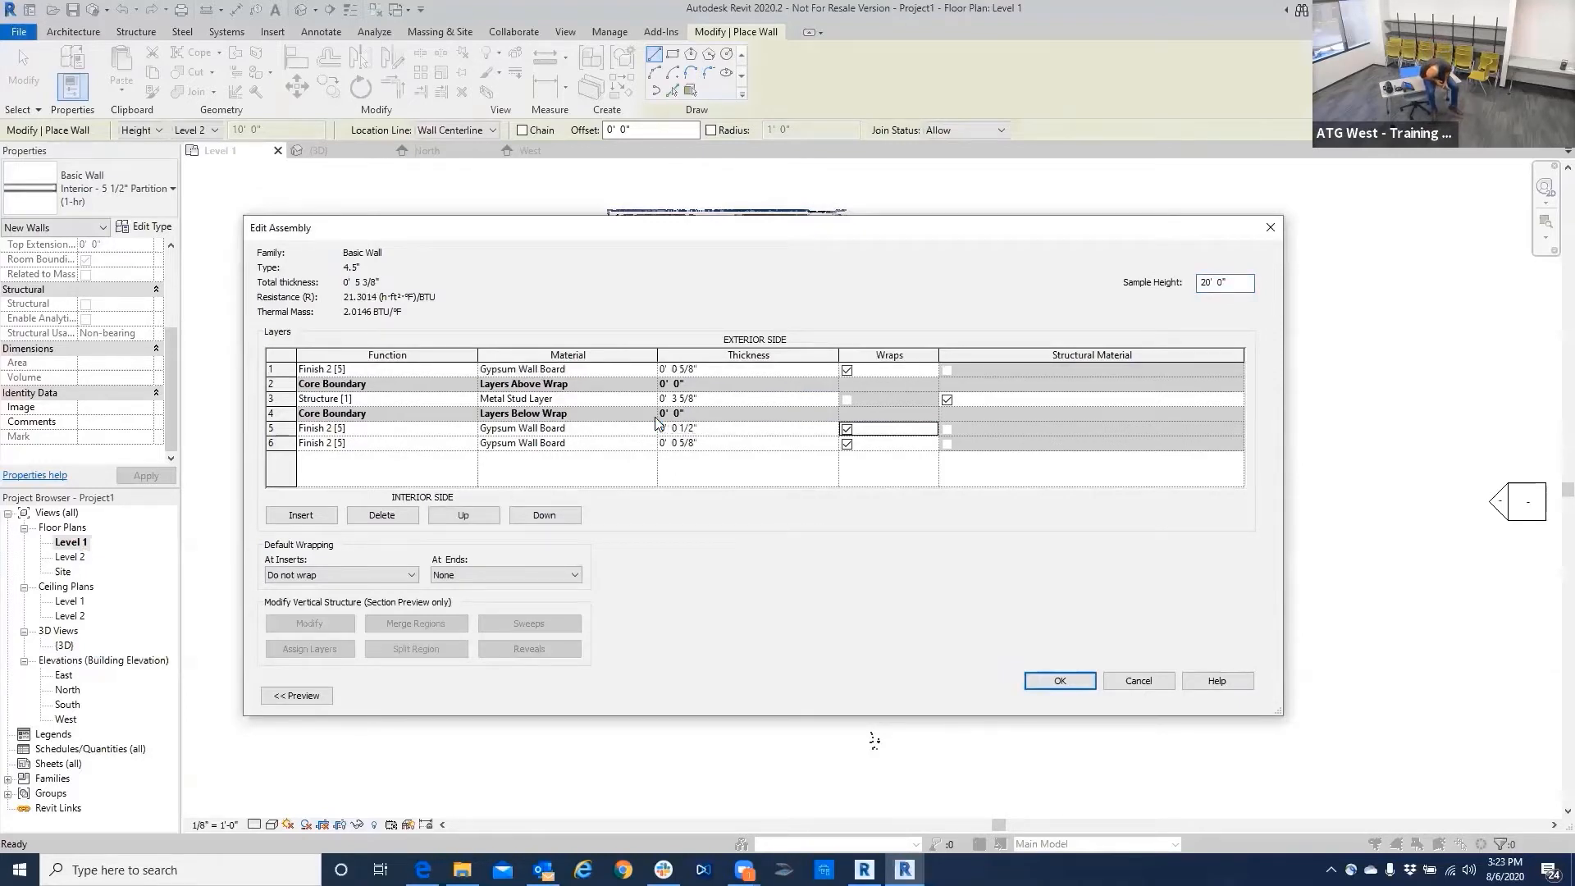
{"action": "left_click", "coordinate": [728, 443]}
{"action": "key", "text": "BackSpace"}
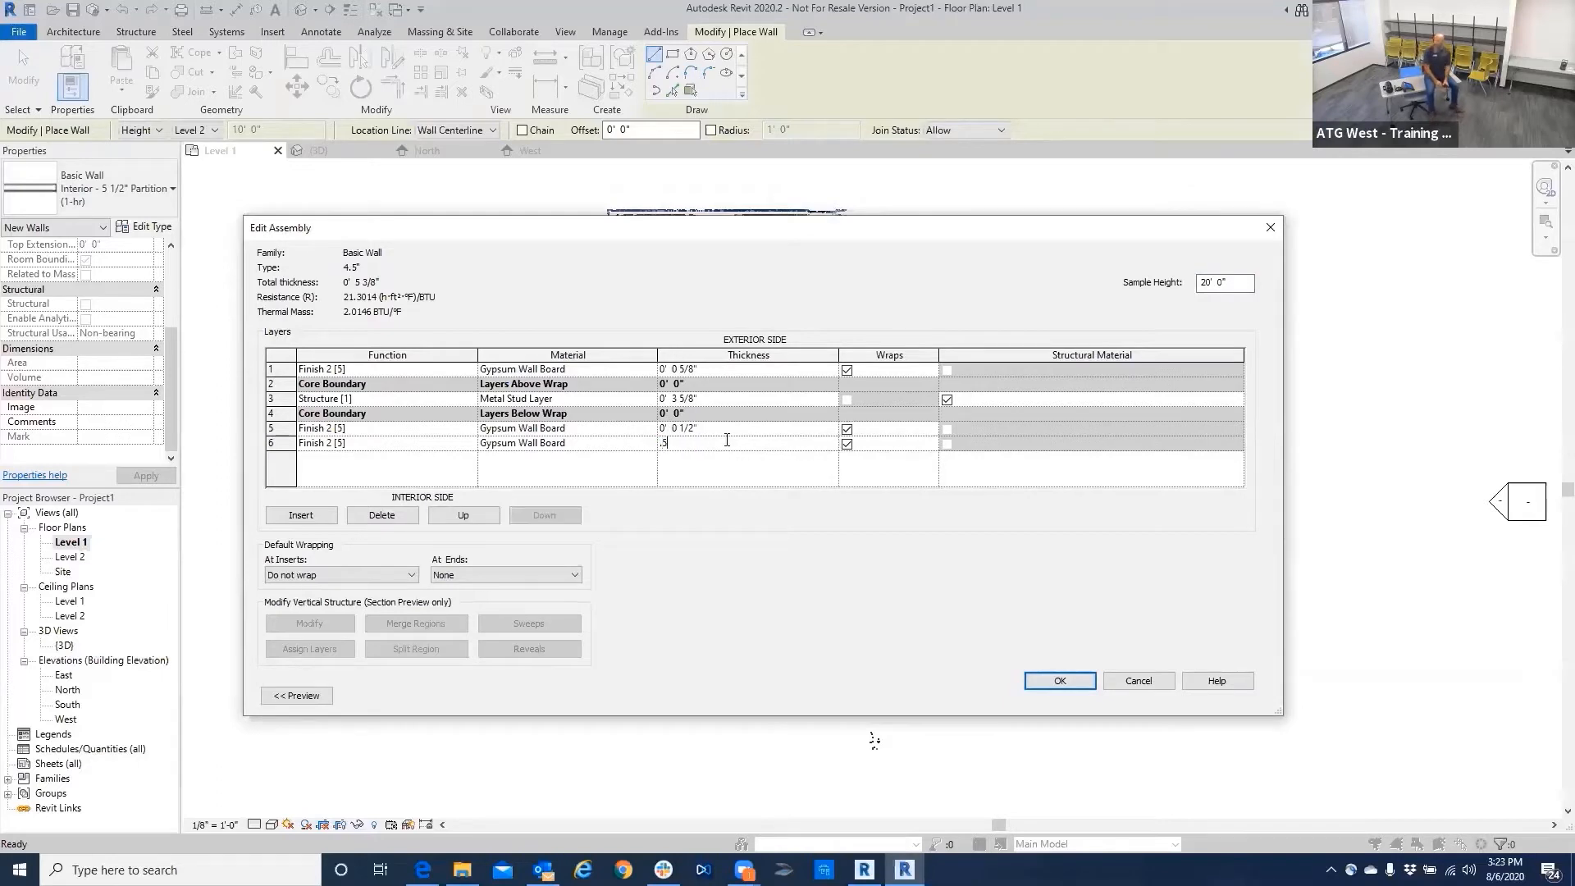
{"action": "key", "text": "Tab"}
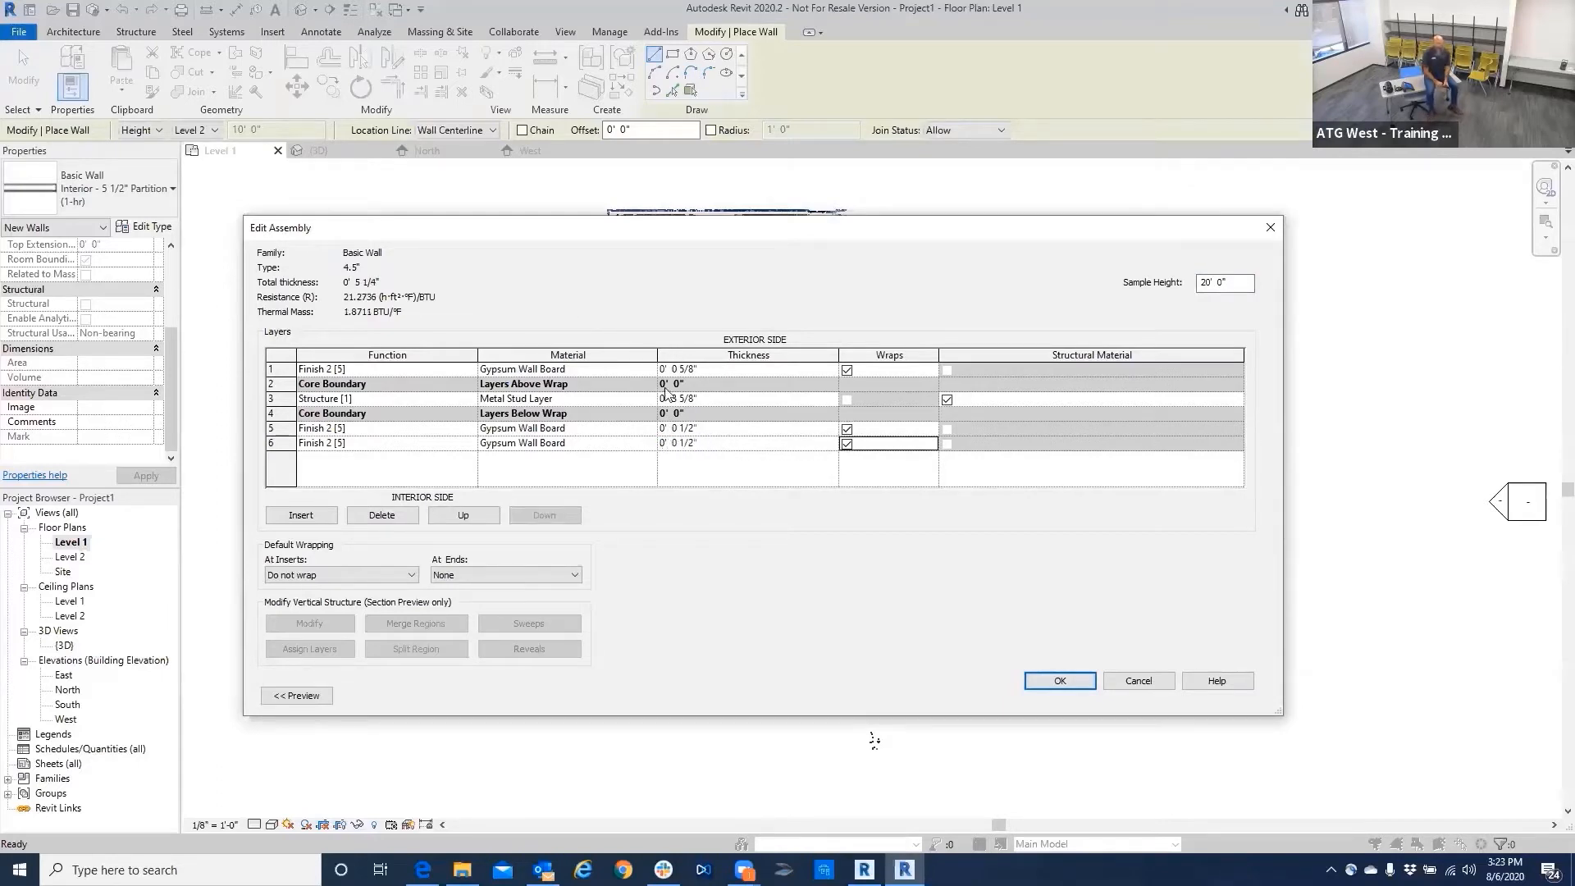
Set the Metal Stud Layer's thickness to 3 1/2".
{"action": "left_click", "coordinate": [698, 397]}
{"action": "left_click", "coordinate": [701, 395]}
{"action": "left_click_drag", "start_coordinate": [666, 393], "coordinate": [662, 398]}
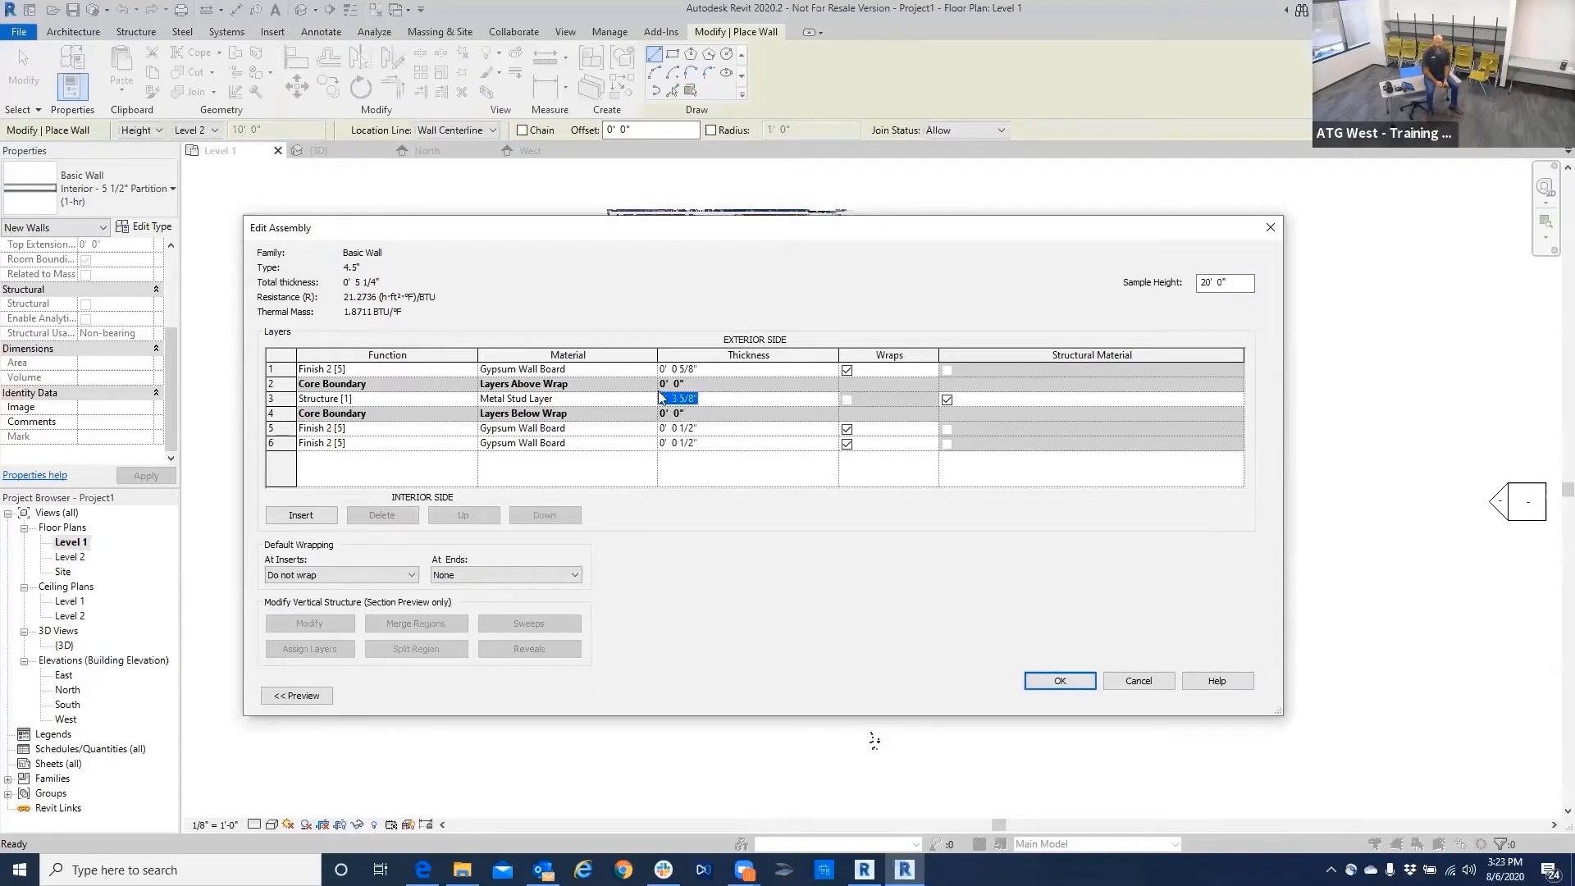
{"action": "key", "text": "Tab"}
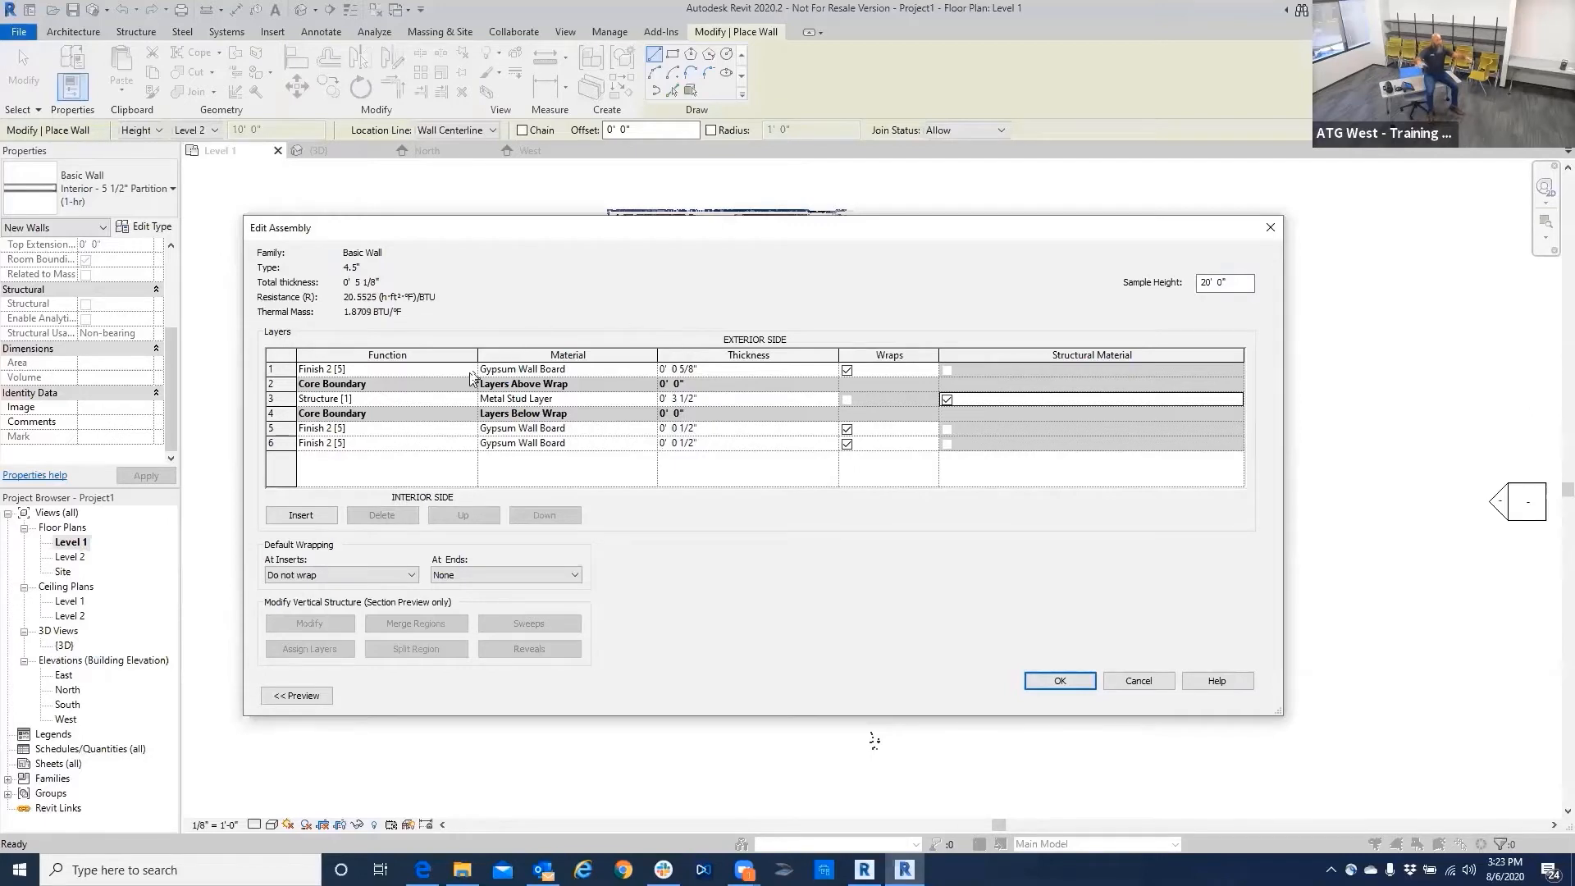
Set the exterior-side Gypsum Wall Board layer to 1/2" thick and accept the 4.5" wall type's structure.
{"action": "left_click", "coordinate": [708, 369]}
{"action": "left_click_drag", "start_coordinate": [702, 369], "coordinate": [627, 359]}
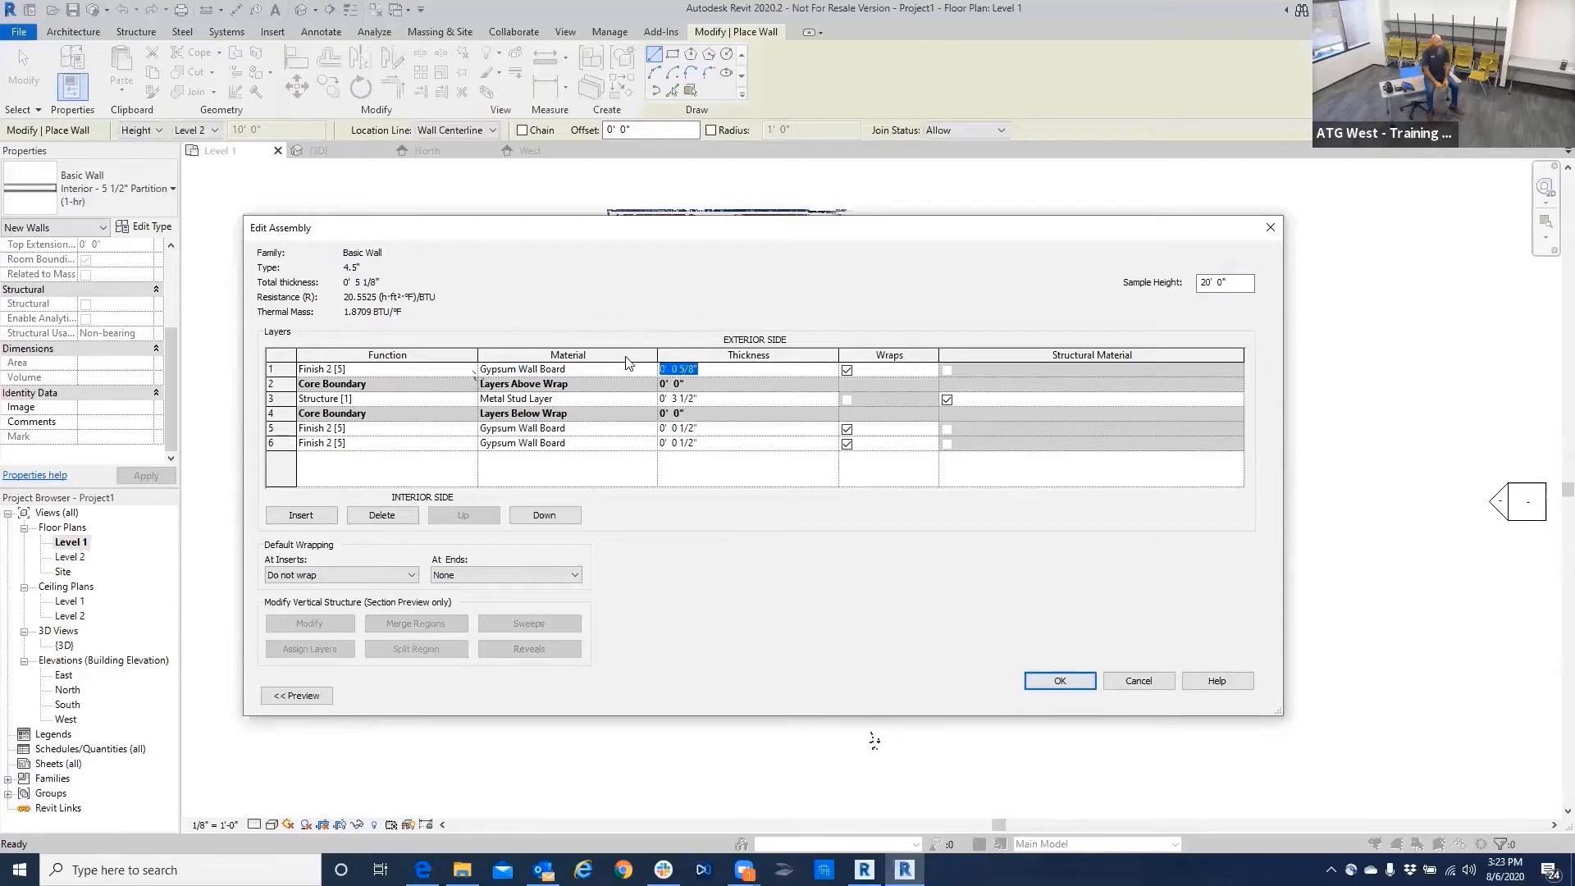
{"action": "type", "text": ".5"}
{"action": "key", "text": "Tab"}
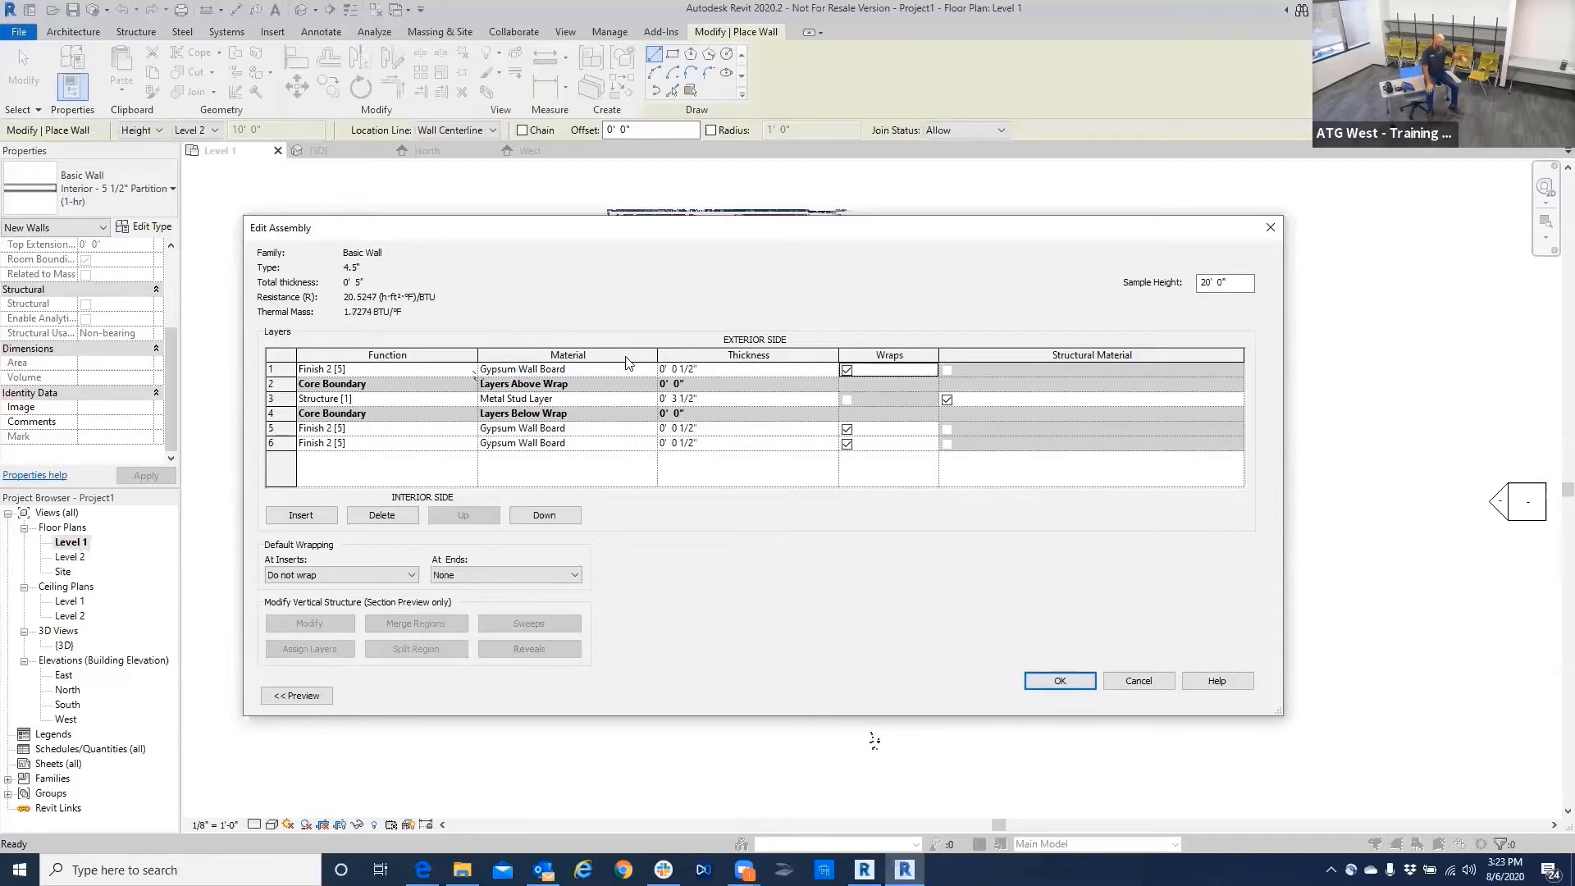
{"action": "left_click", "coordinate": [1048, 682]}
{"action": "left_click", "coordinate": [1077, 699]}
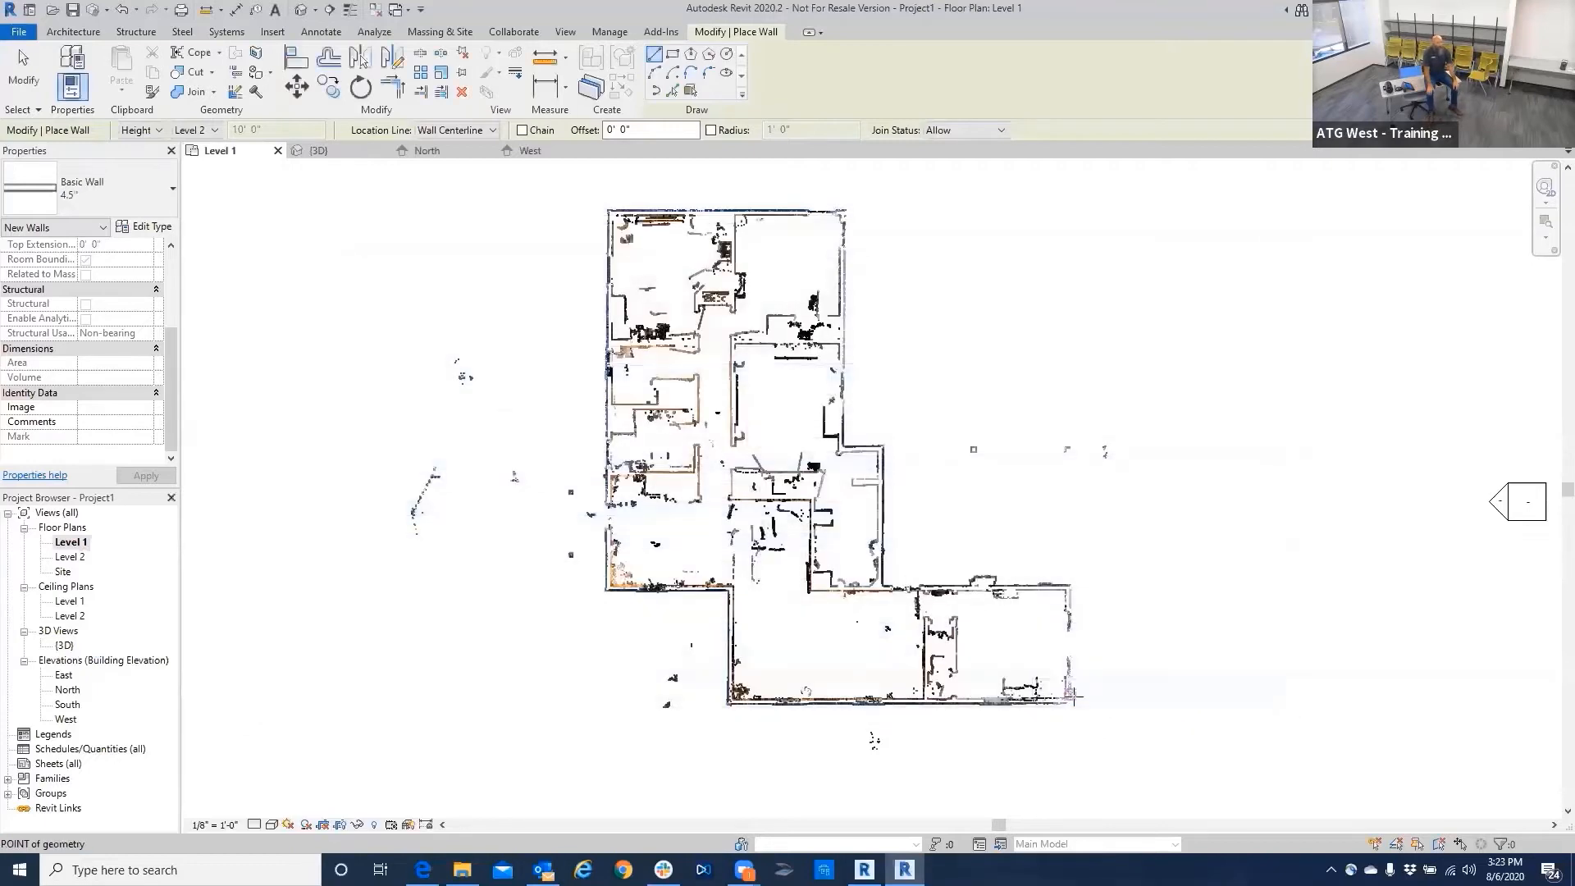
Set the new walls' location line to Finish Face: Exterior.
{"action": "scroll", "coordinate": [694, 361], "scroll_direction": "up", "scroll_amount": 3}
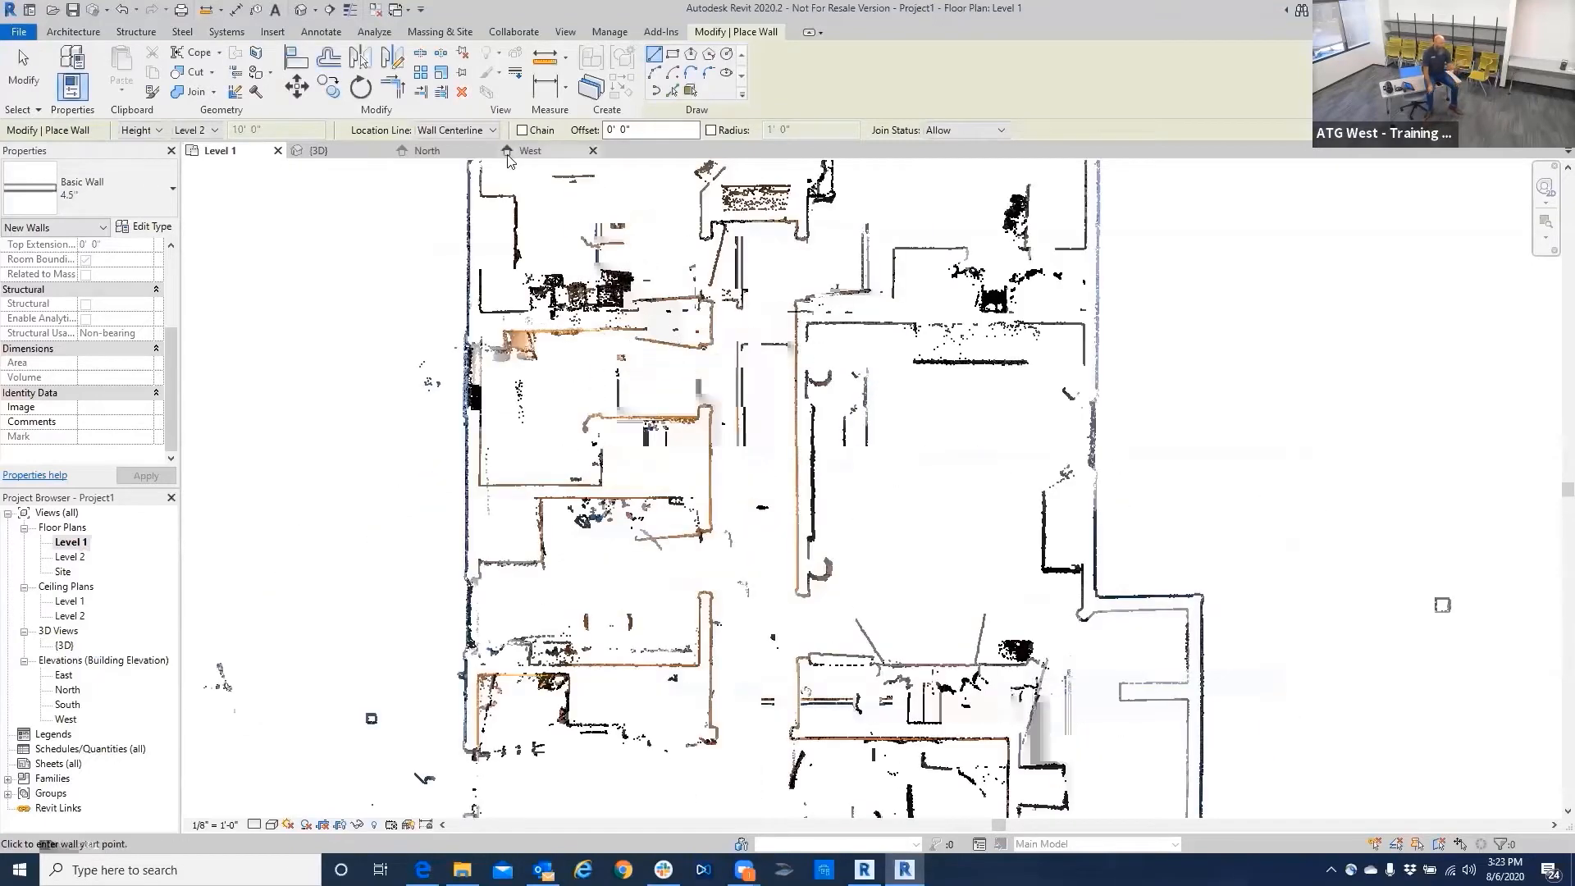
{"action": "left_click", "coordinate": [493, 131]}
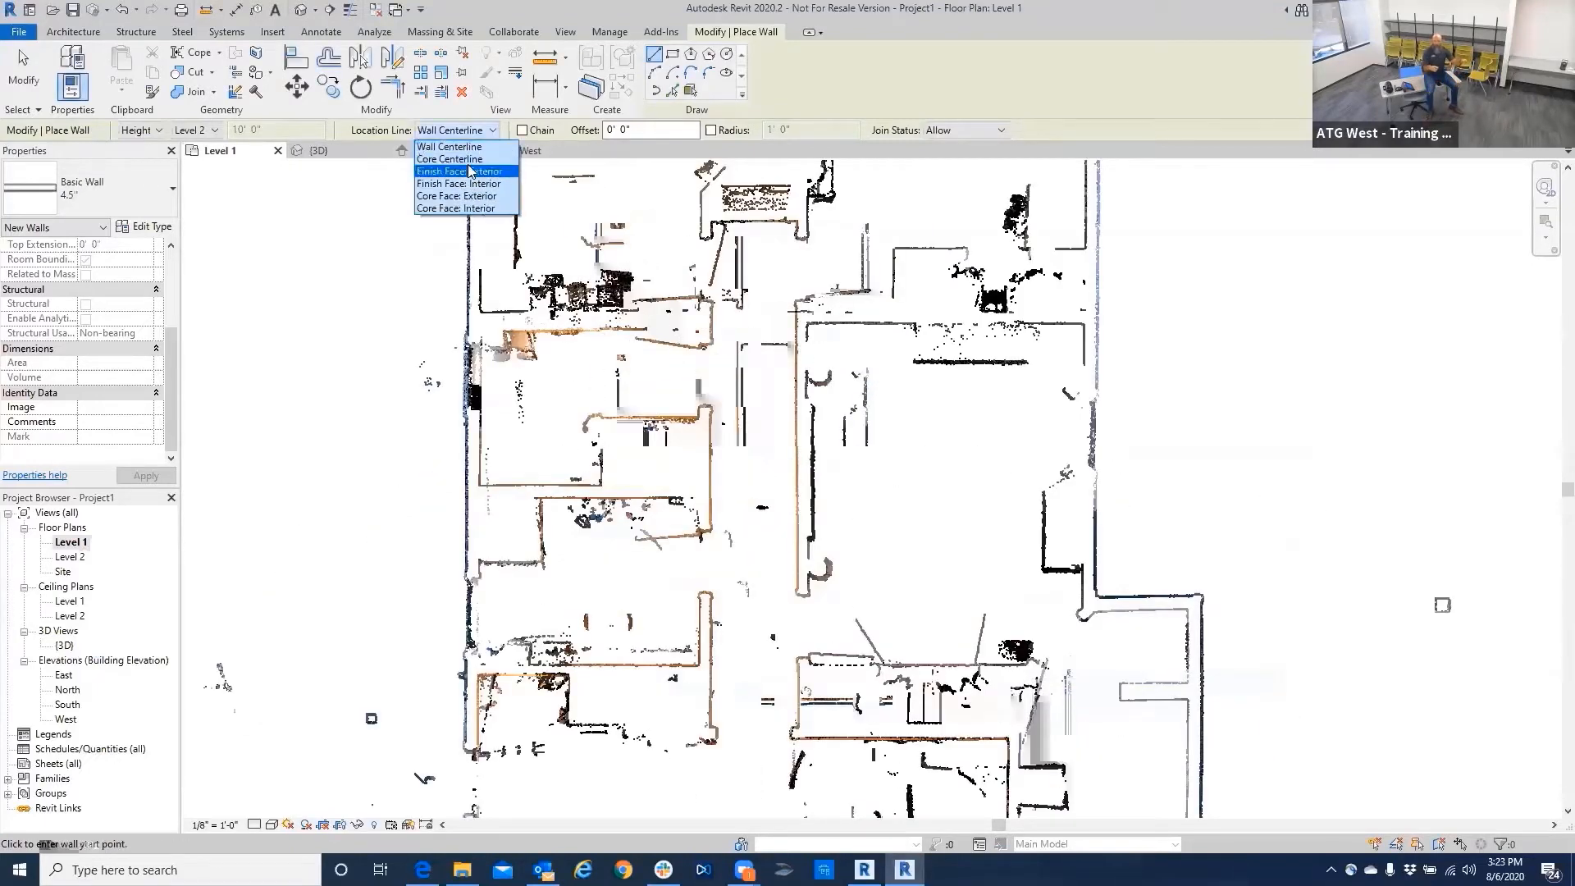
{"action": "left_click", "coordinate": [470, 172]}
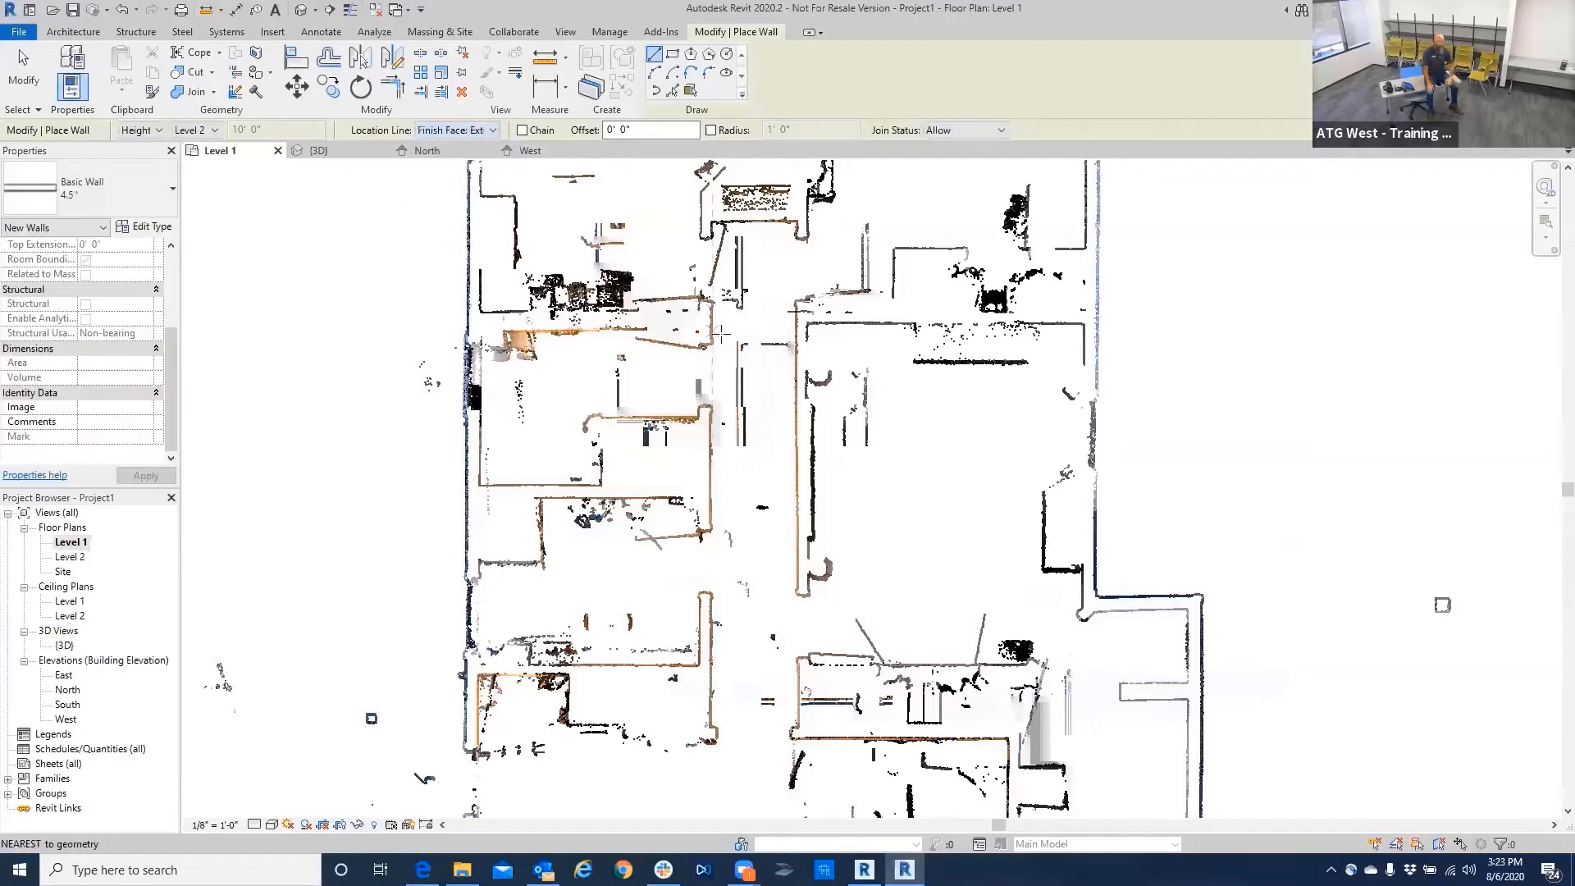
Draw the corridor's east wall vertically from the scanned north exterior wall down to the horizontal wall line at the corridor's south end.
{"action": "scroll", "coordinate": [764, 341], "scroll_direction": "down", "scroll_amount": 2}
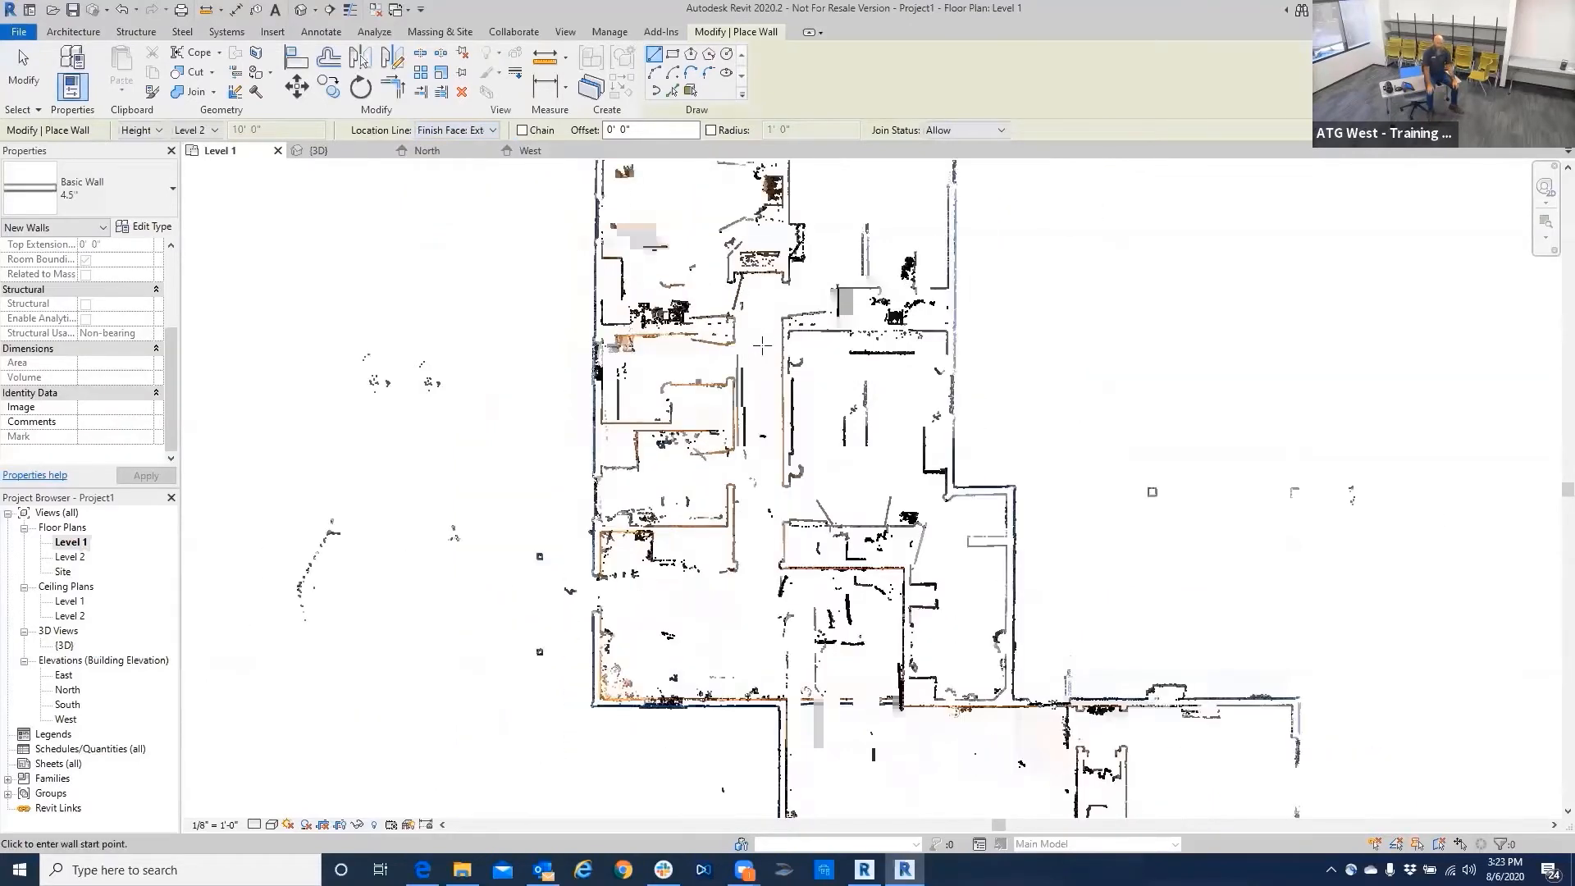
{"action": "scroll", "coordinate": [767, 328], "scroll_direction": "down", "scroll_amount": 2}
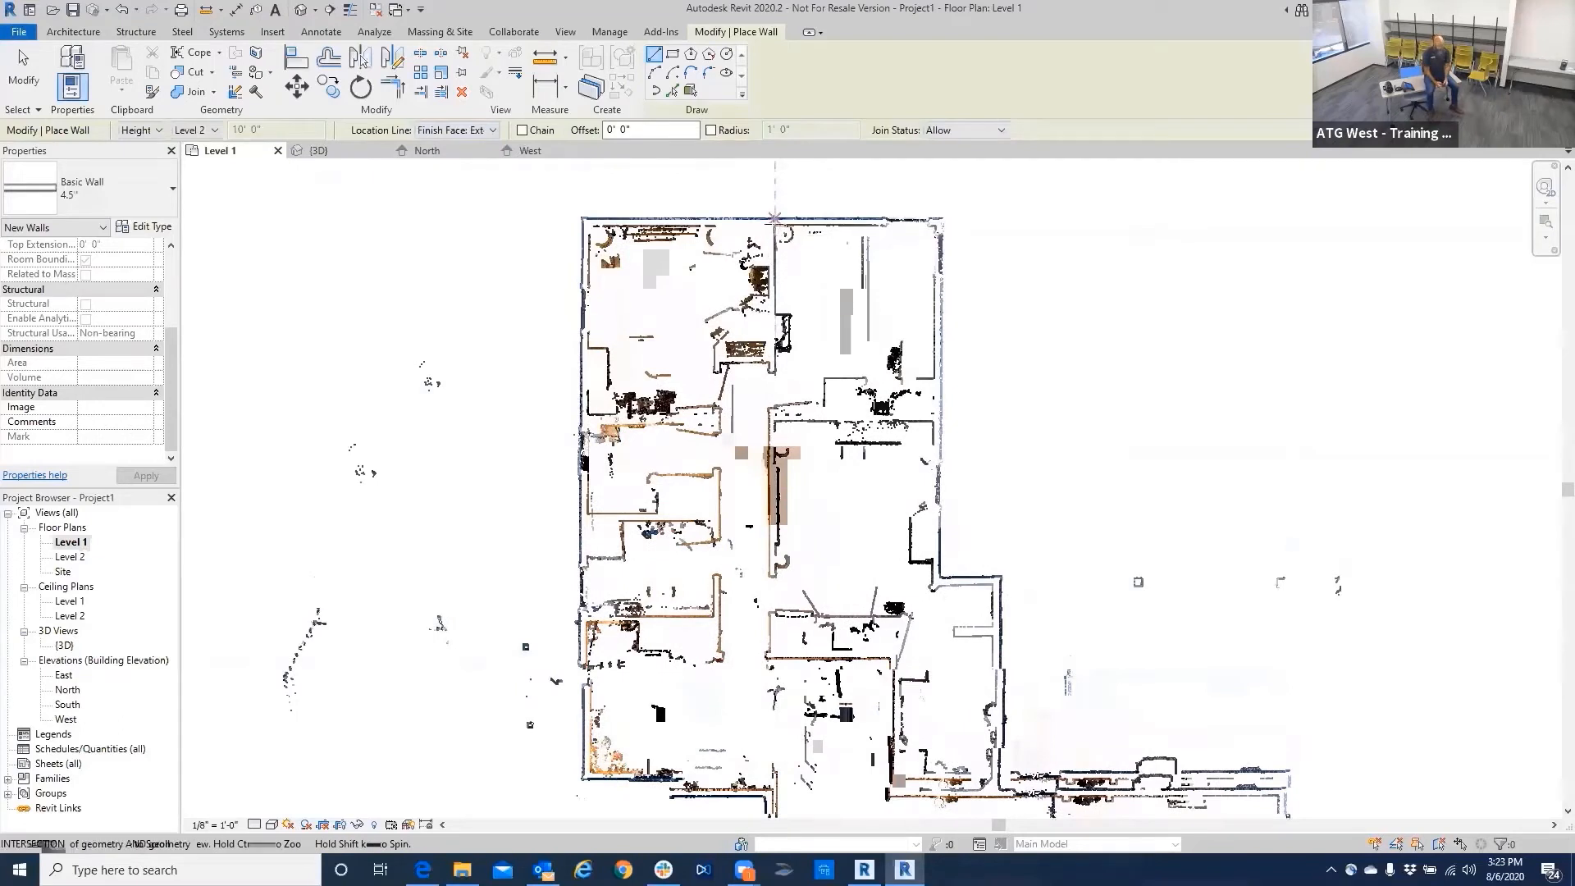
{"action": "left_click", "coordinate": [775, 220]}
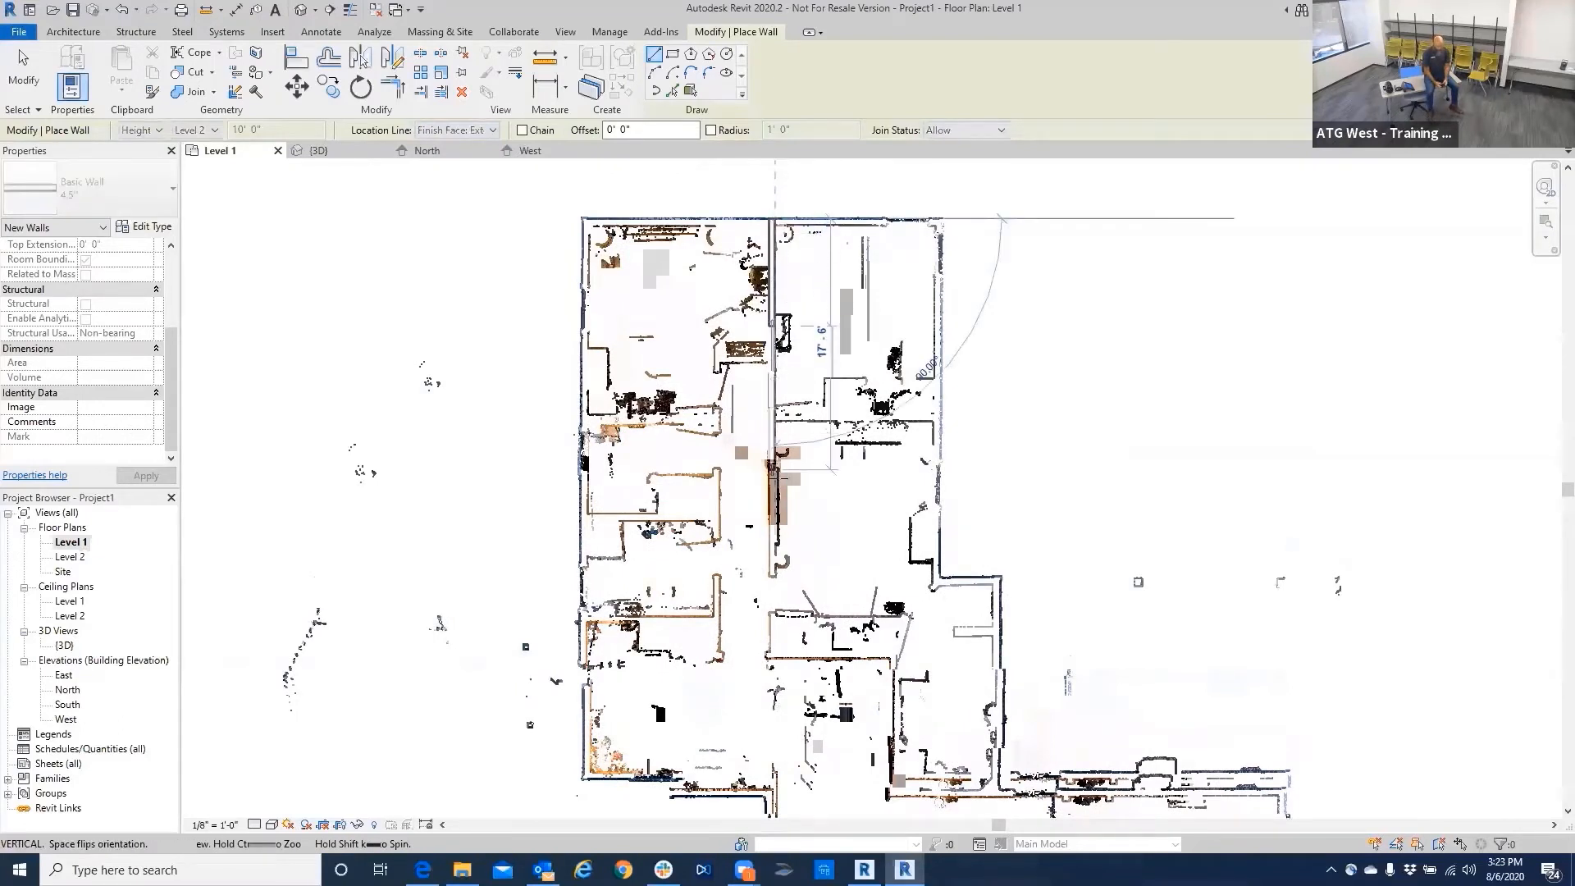
{"action": "middle_click_drag", "start_coordinate": [785, 547], "coordinate": [774, 456]}
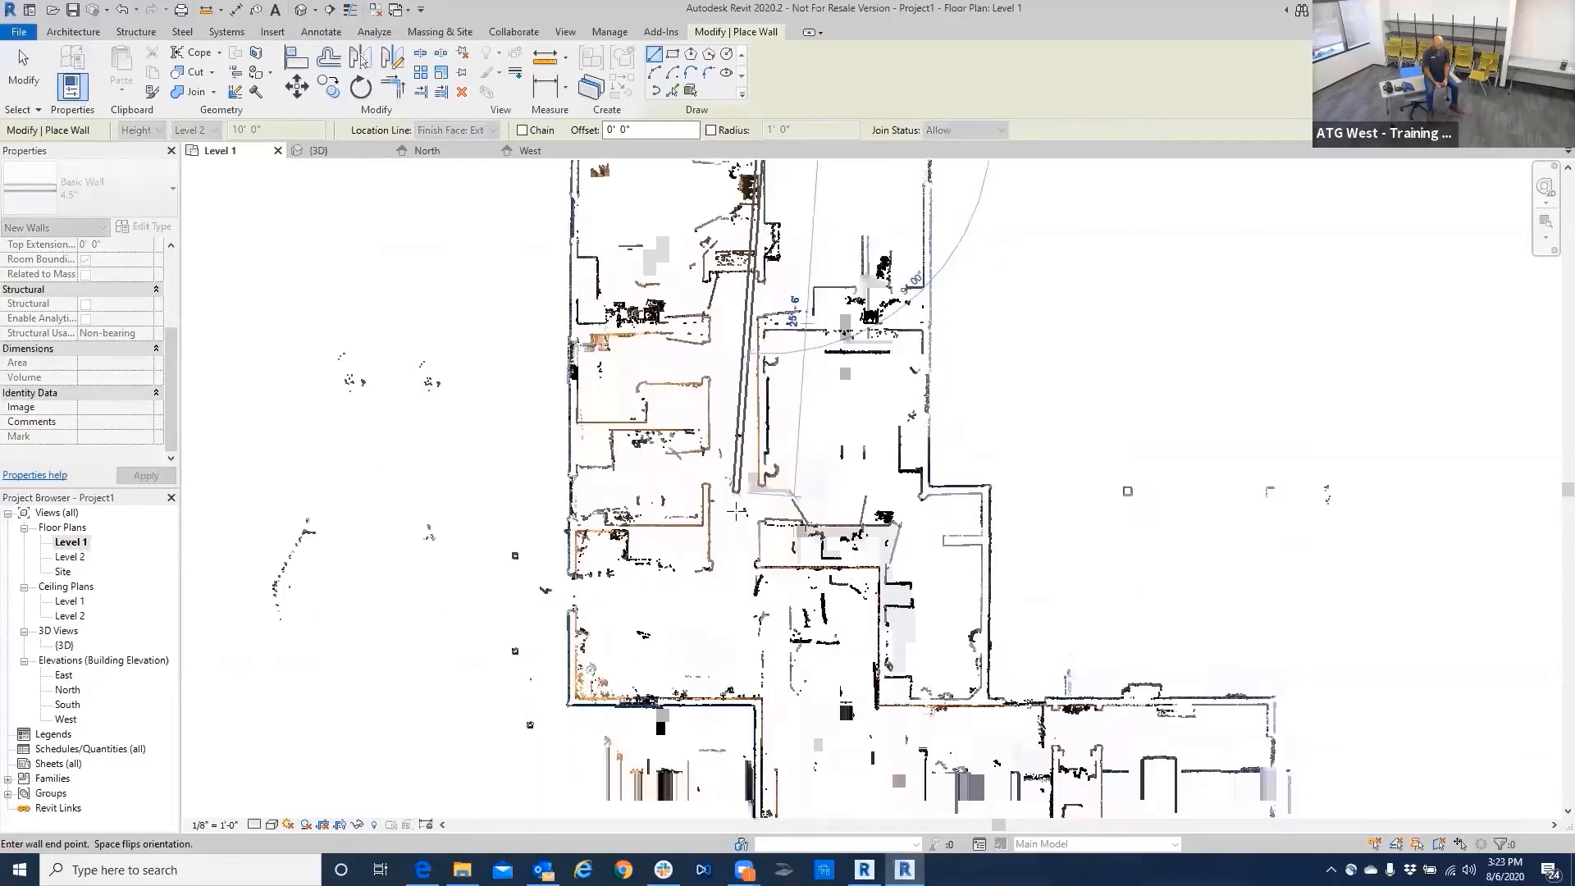
{"action": "scroll", "coordinate": [765, 608], "scroll_direction": "up", "scroll_amount": 3}
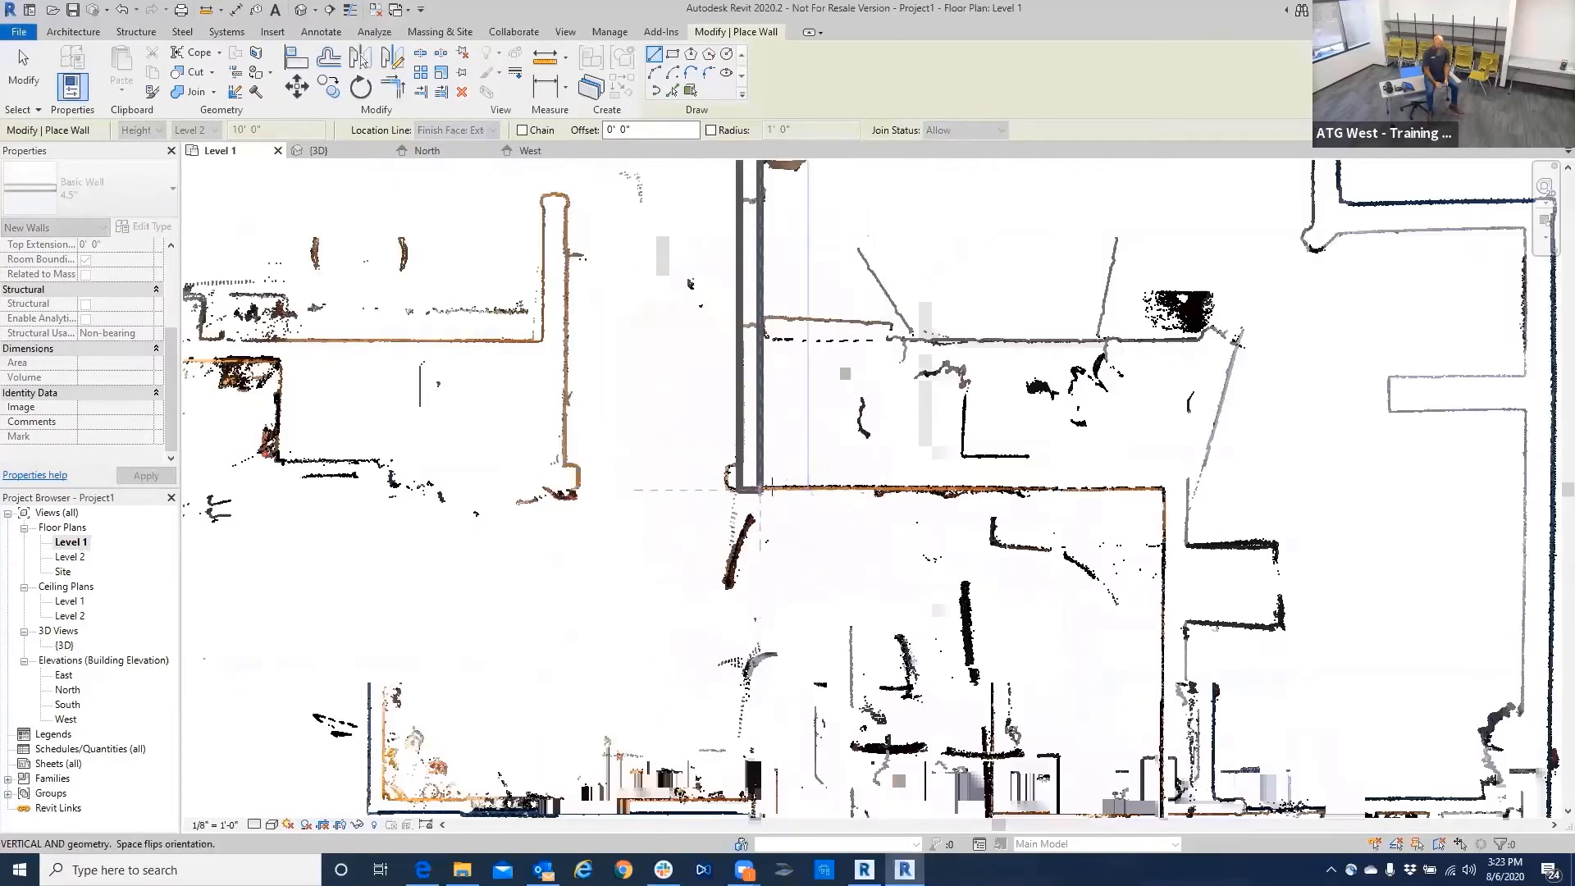
{"action": "left_click", "coordinate": [765, 491]}
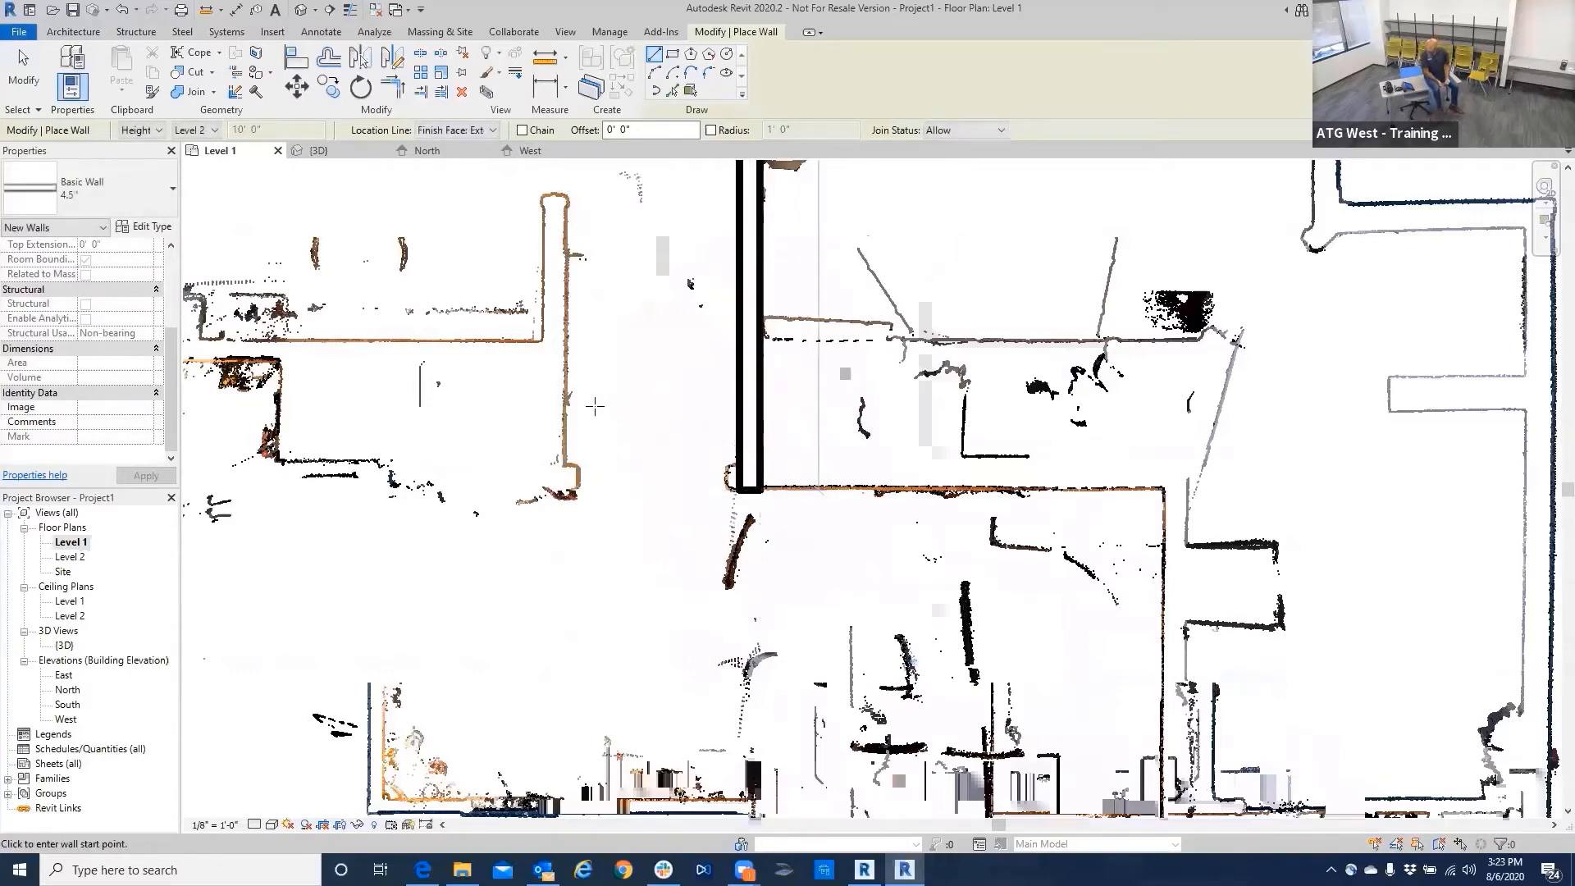
Draw the corridor's west wall about 22' long, vertically from its scanned south end up to the opening near the closet.
{"action": "middle_click_drag", "start_coordinate": [636, 640], "coordinate": [637, 607]}
{"action": "scroll", "coordinate": [636, 608], "scroll_direction": "down", "scroll_amount": 6}
{"action": "scroll", "coordinate": [621, 454], "scroll_direction": "up", "scroll_amount": 2}
{"action": "scroll", "coordinate": [621, 454], "scroll_direction": "up", "scroll_amount": 2}
{"action": "middle_click_drag", "start_coordinate": [671, 613], "coordinate": [690, 396]}
{"action": "left_click", "coordinate": [654, 633]}
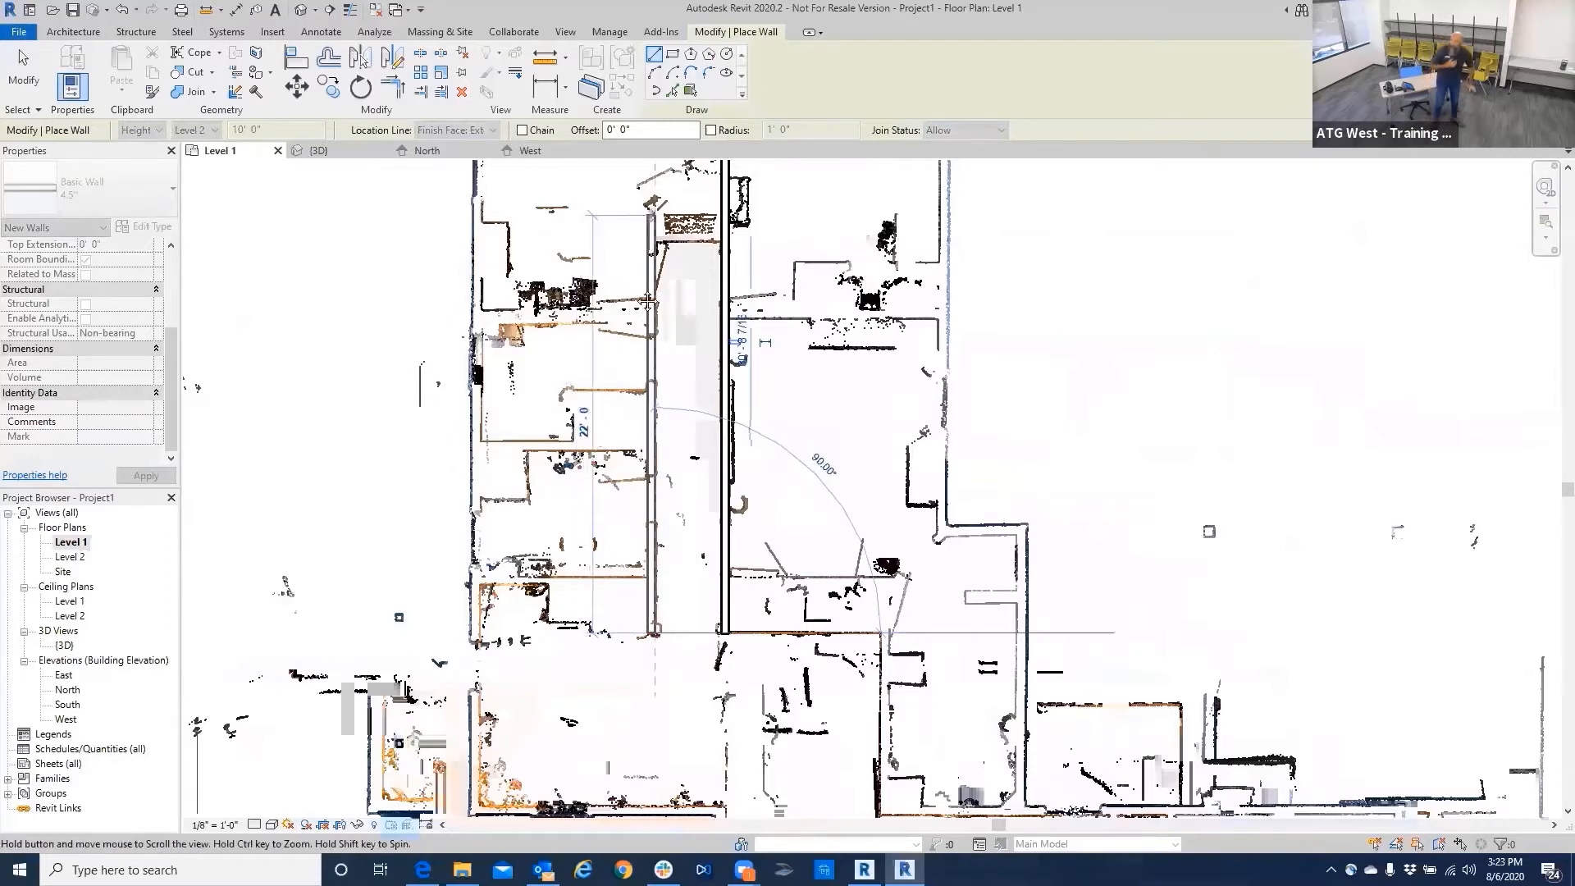
{"action": "middle_click_drag", "start_coordinate": [650, 230], "coordinate": [636, 411]}
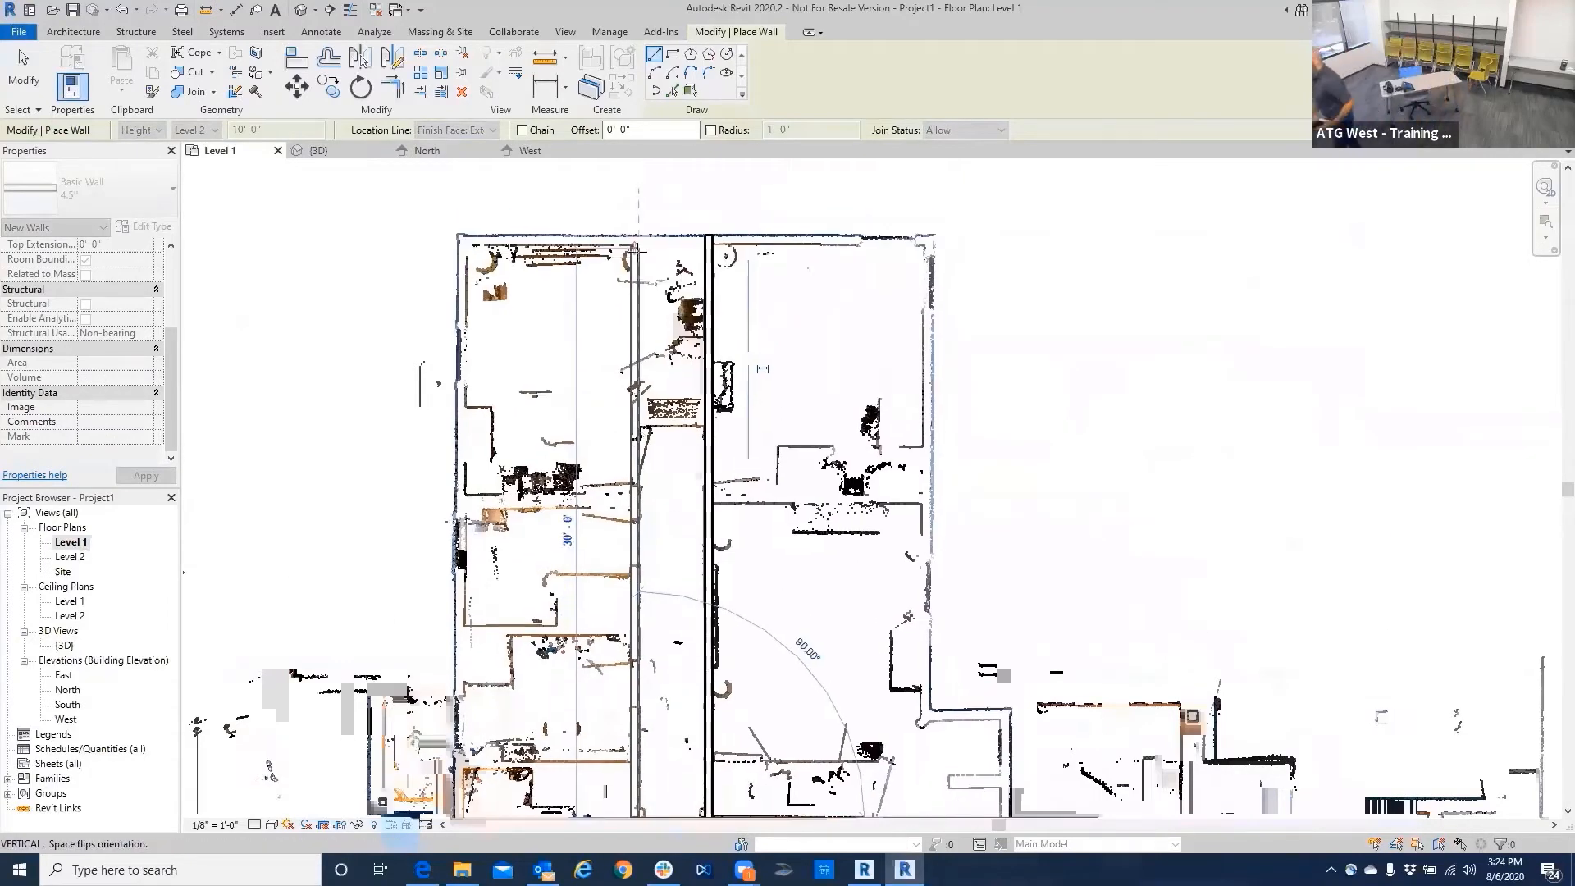
{"action": "left_click", "coordinate": [634, 400]}
Draw a horizontal partition about 9' long from the west exterior wall to the corridor's west wall, along the southernmost scanned room divider.
{"action": "middle_click_drag", "start_coordinate": [657, 623], "coordinate": [648, 356]}
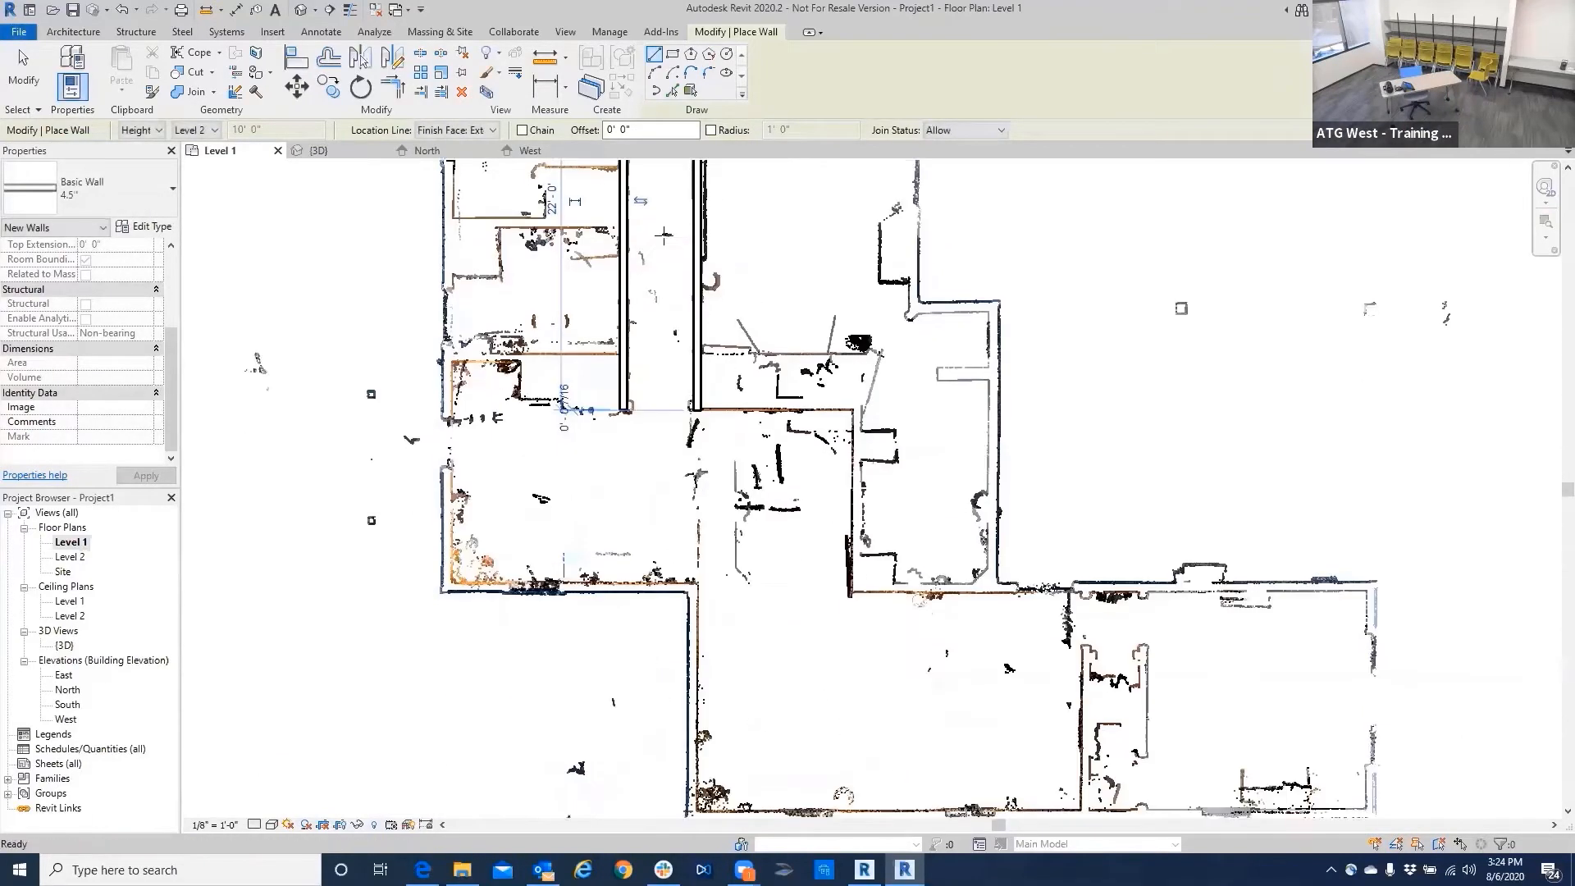
{"action": "scroll", "coordinate": [665, 343], "scroll_direction": "down", "scroll_amount": 2}
{"action": "scroll", "coordinate": [665, 343], "scroll_direction": "up", "scroll_amount": 4}
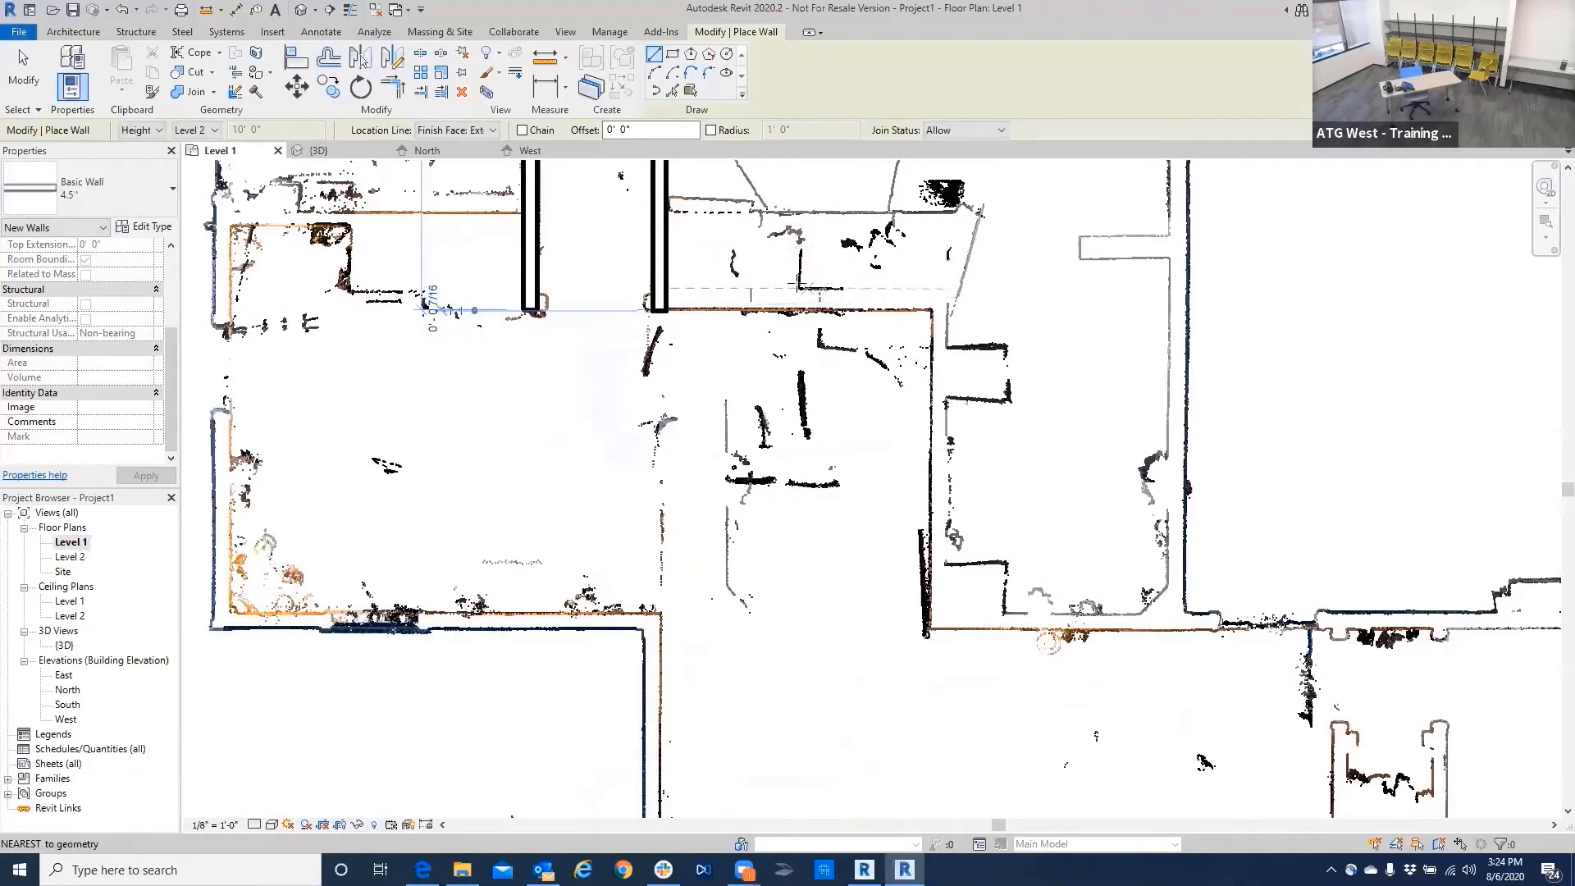
{"action": "middle_click_drag", "start_coordinate": [831, 289], "coordinate": [821, 395]}
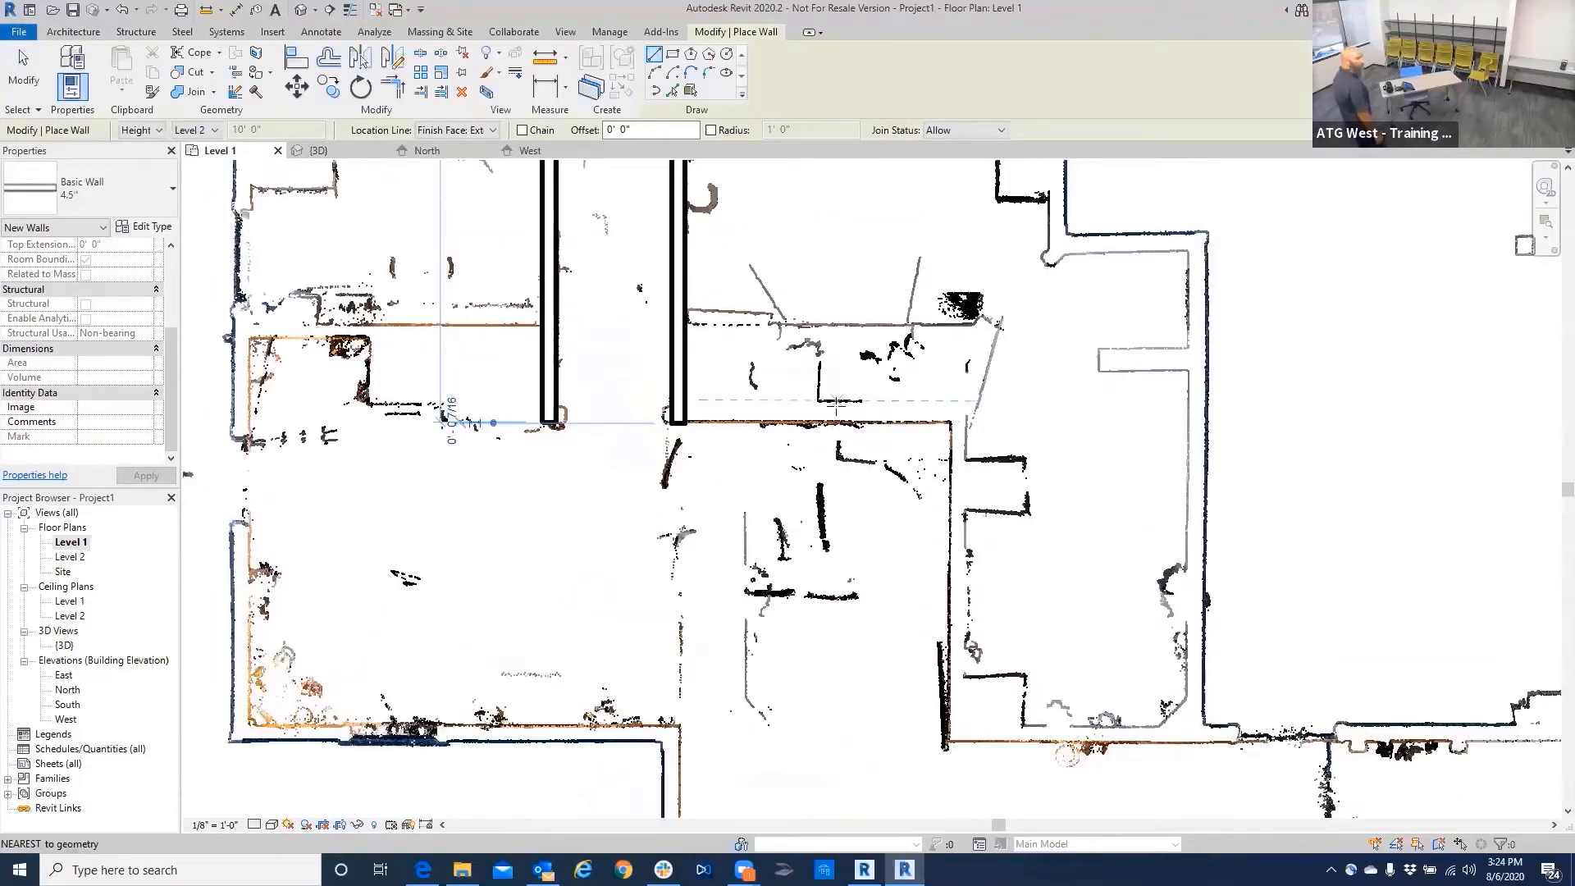
{"action": "middle_click_drag", "start_coordinate": [330, 339], "coordinate": [383, 382]}
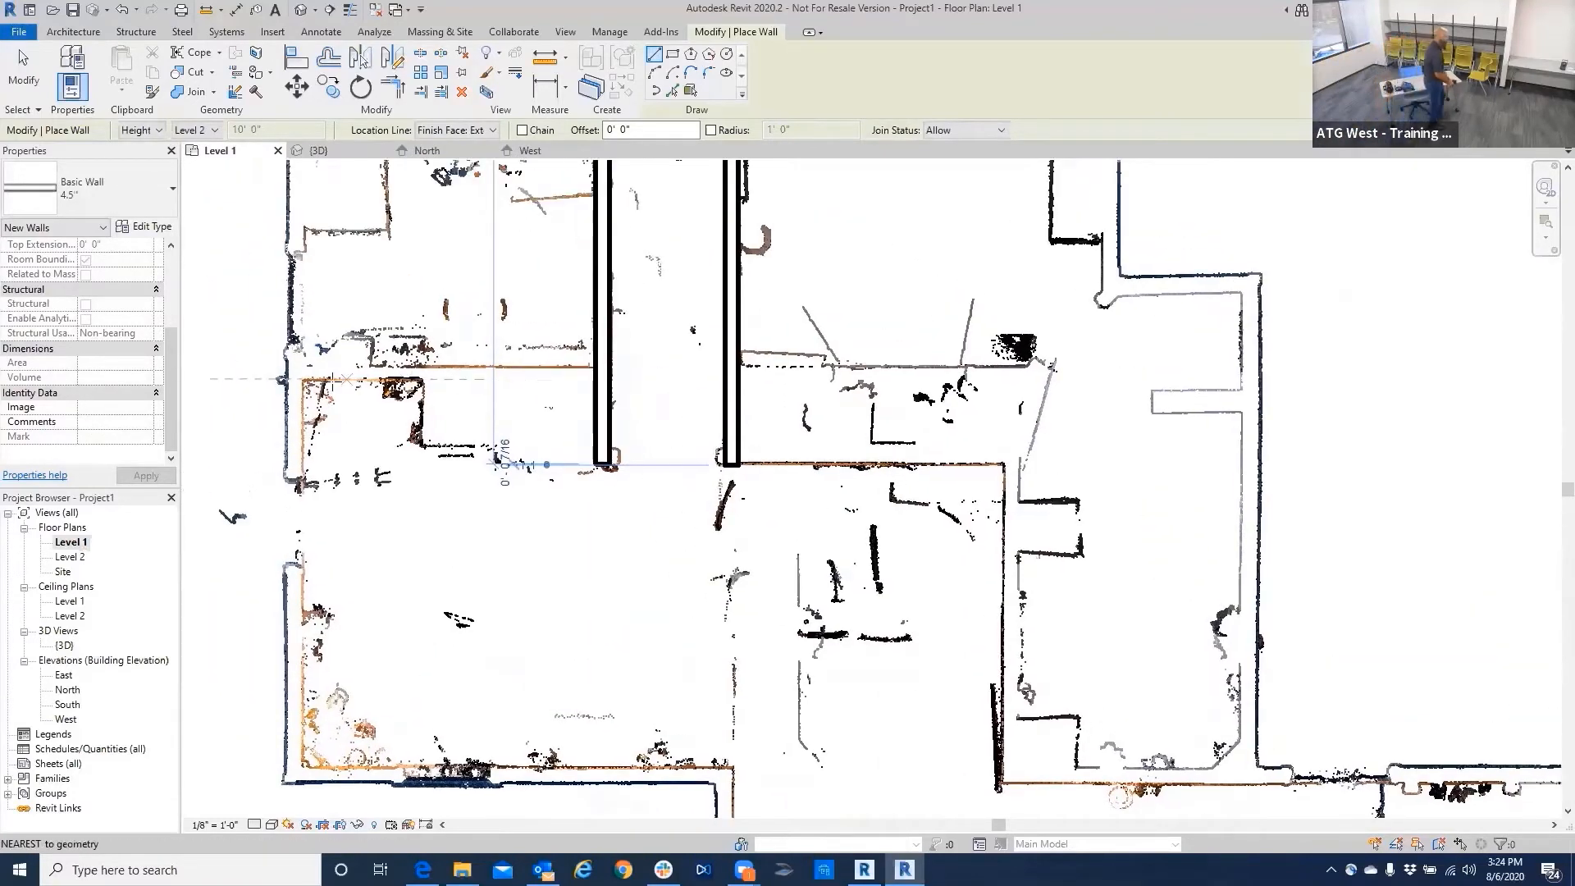
{"action": "left_click", "coordinate": [303, 378]}
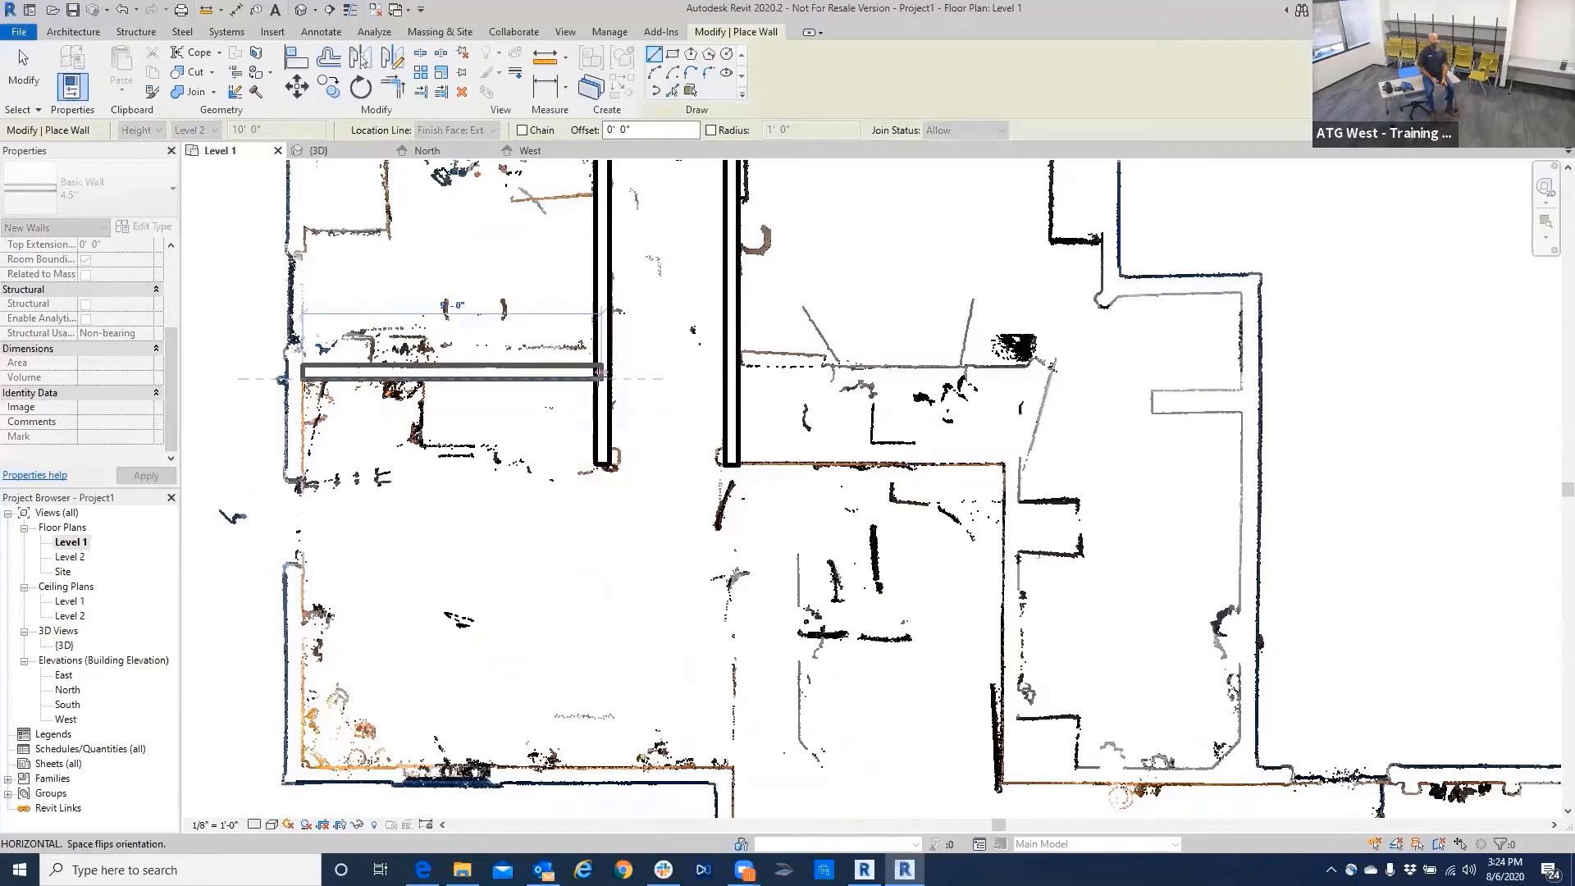
{"action": "key", "text": "o"}
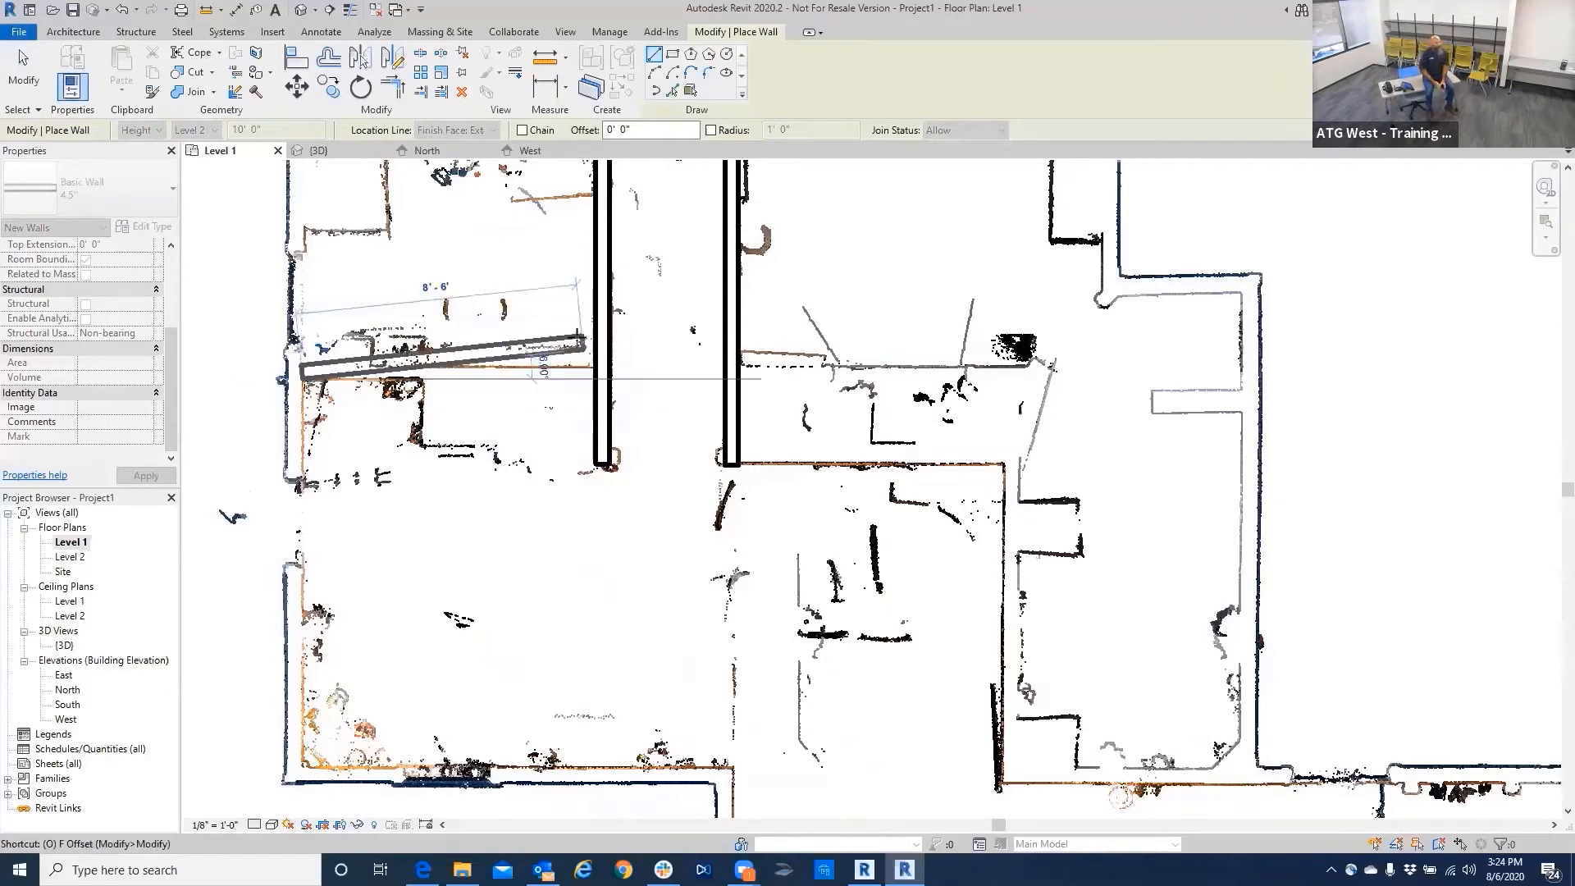
{"action": "left_click", "coordinate": [607, 371]}
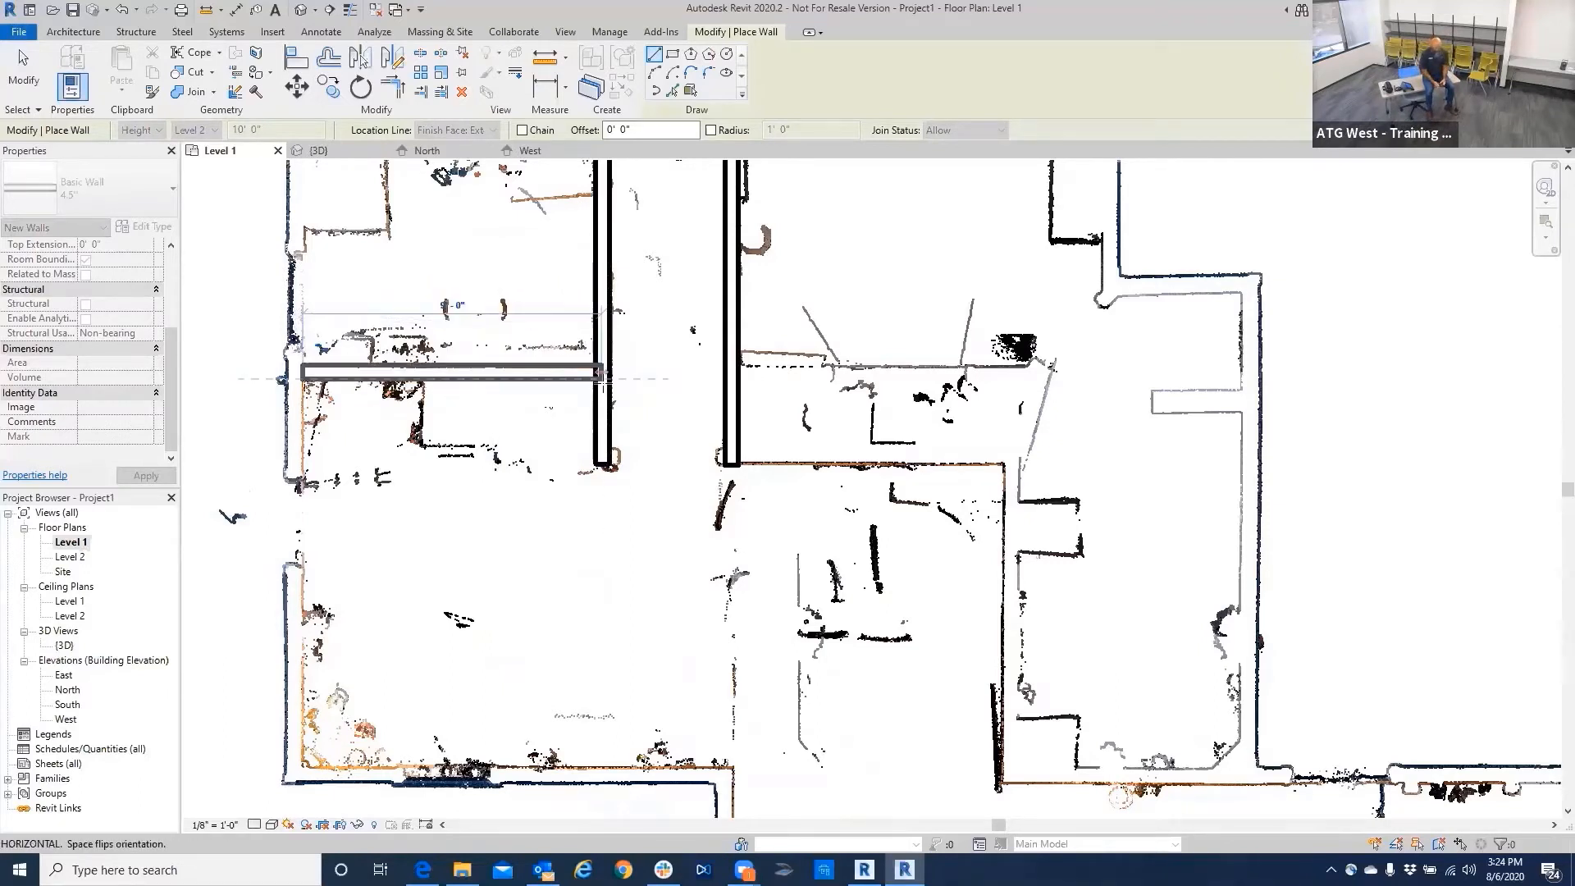
Draw a second horizontal partition about 9' long between the west exterior wall and the corridor, about 7' north of the first.
{"action": "scroll", "coordinate": [621, 529], "scroll_direction": "down", "scroll_amount": 1}
{"action": "middle_click_drag", "start_coordinate": [621, 530], "coordinate": [623, 622]}
{"action": "middle_click_drag", "start_coordinate": [553, 385], "coordinate": [560, 525]}
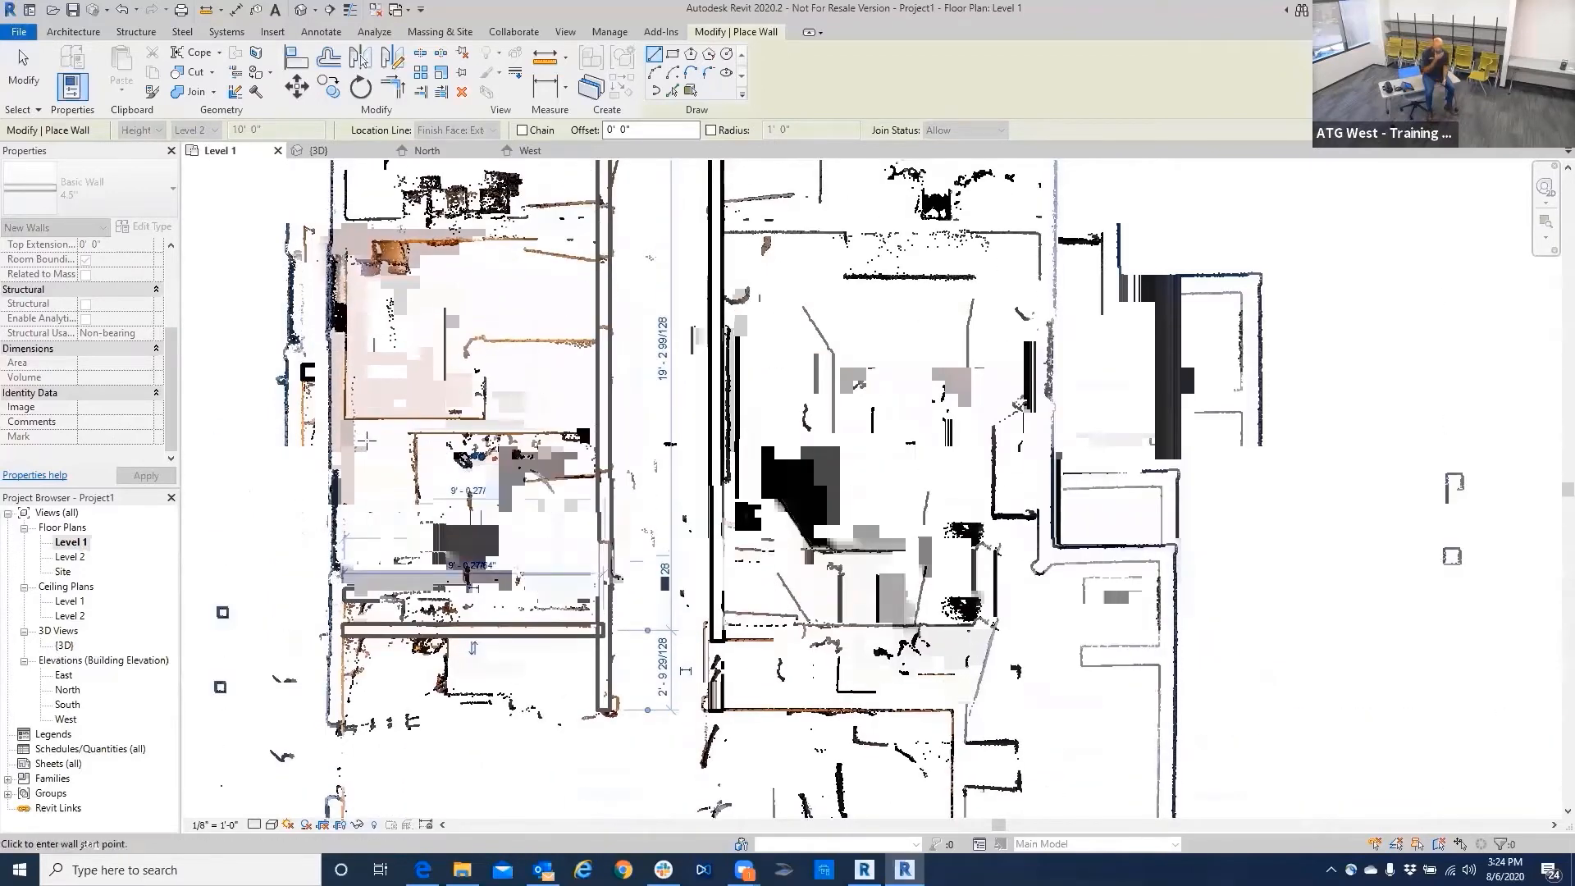
{"action": "left_click", "coordinate": [347, 417]}
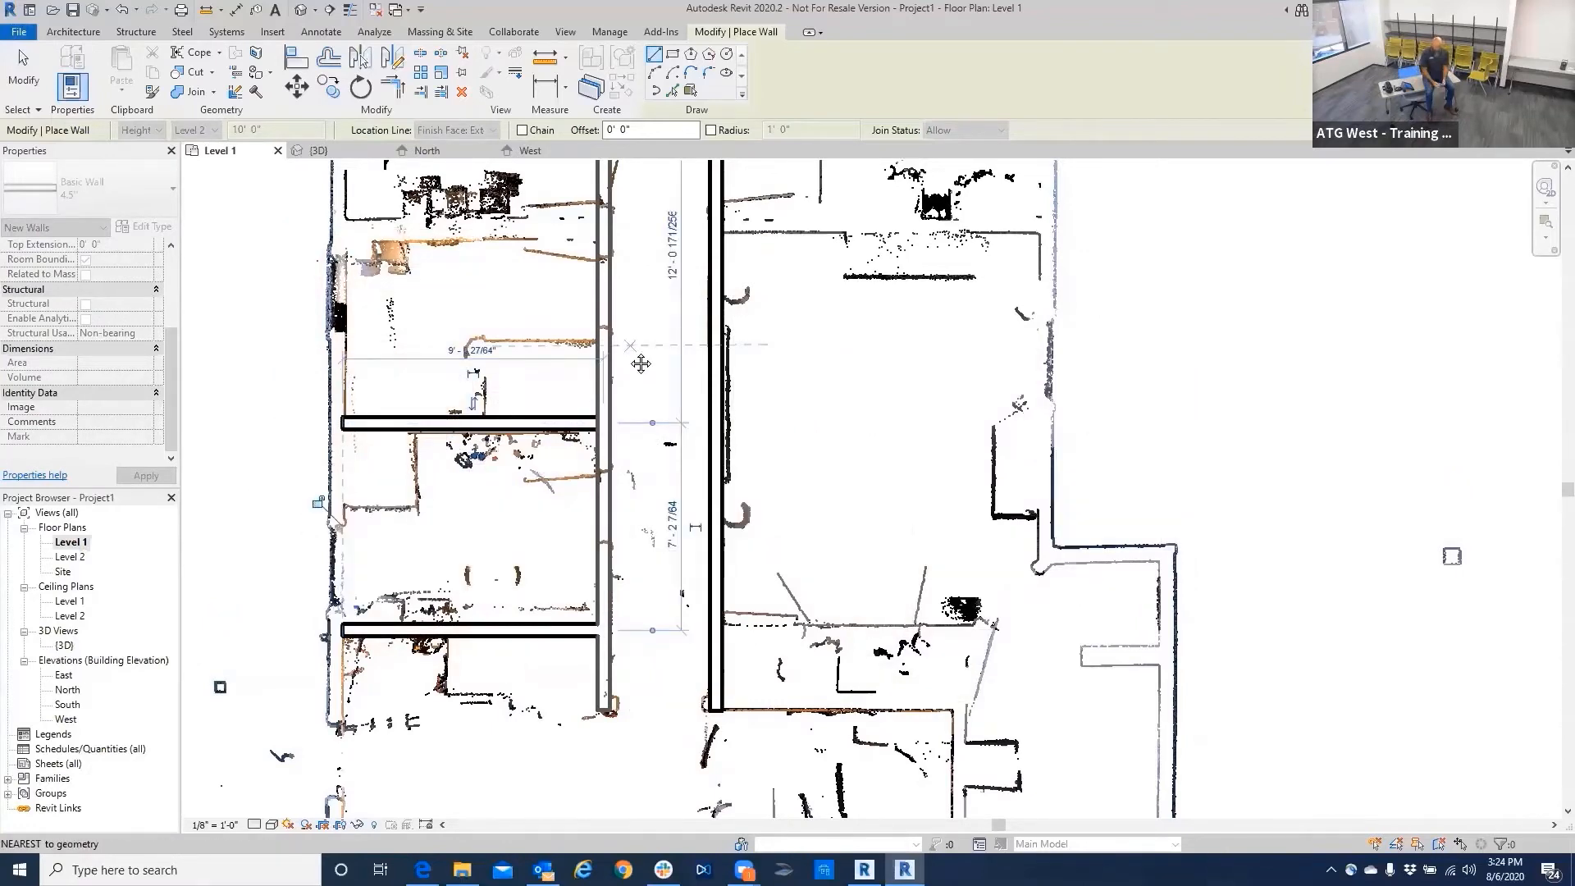
Draw a short horizontal wall about 3' 7" long across the corridor's north end between its two walls, and end the Wall command.
{"action": "scroll", "coordinate": [603, 427], "scroll_direction": "down", "scroll_amount": 3}
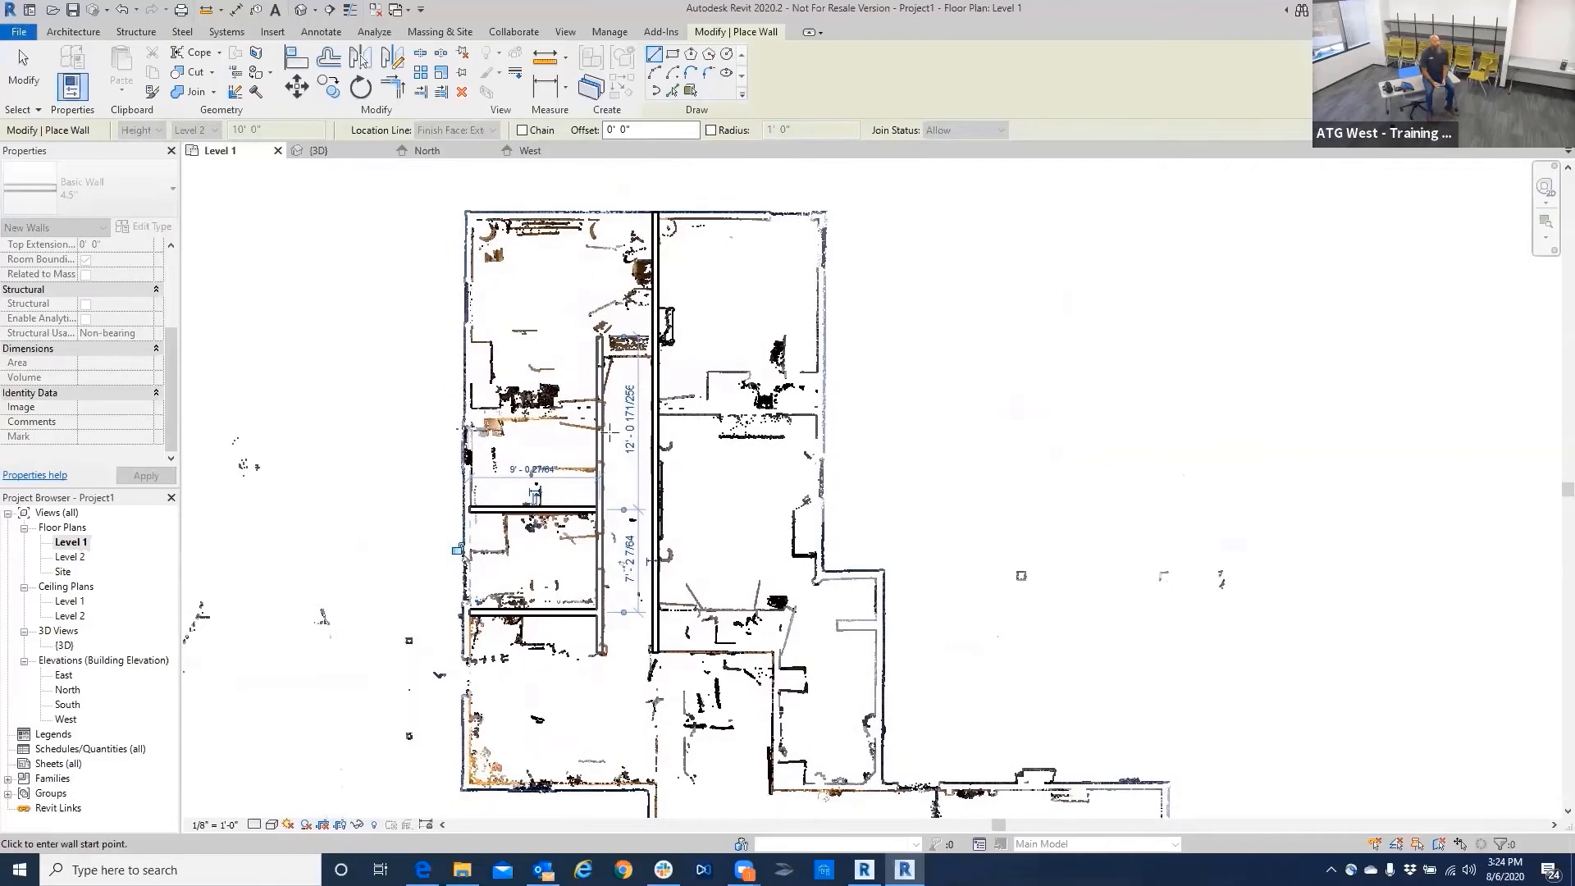
{"action": "scroll", "coordinate": [623, 411], "scroll_direction": "up", "scroll_amount": 5}
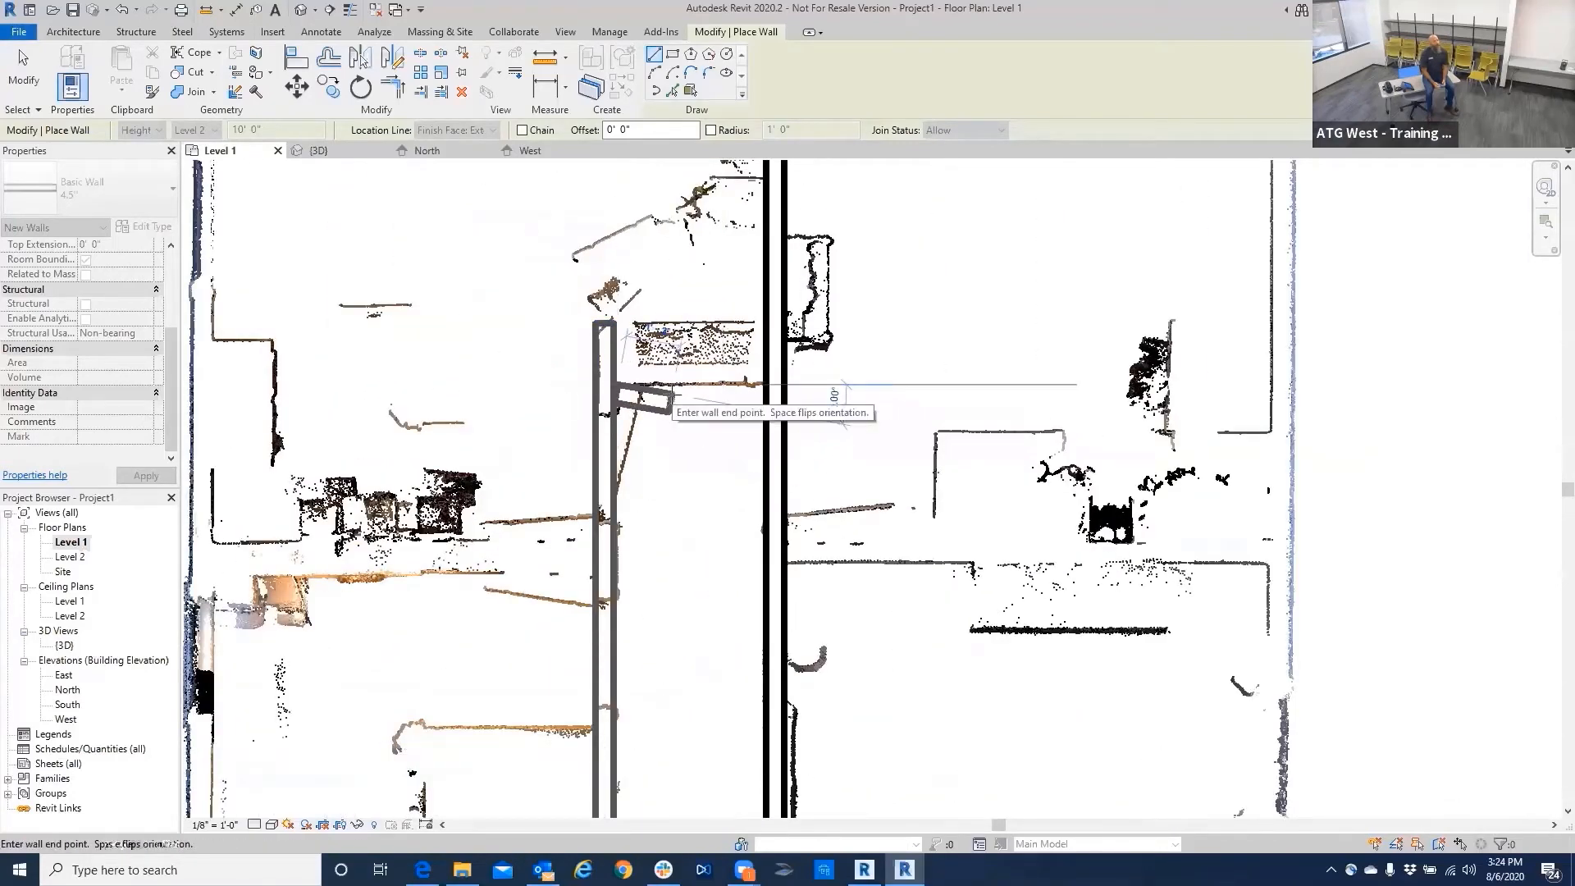
{"action": "left_click", "coordinate": [617, 384]}
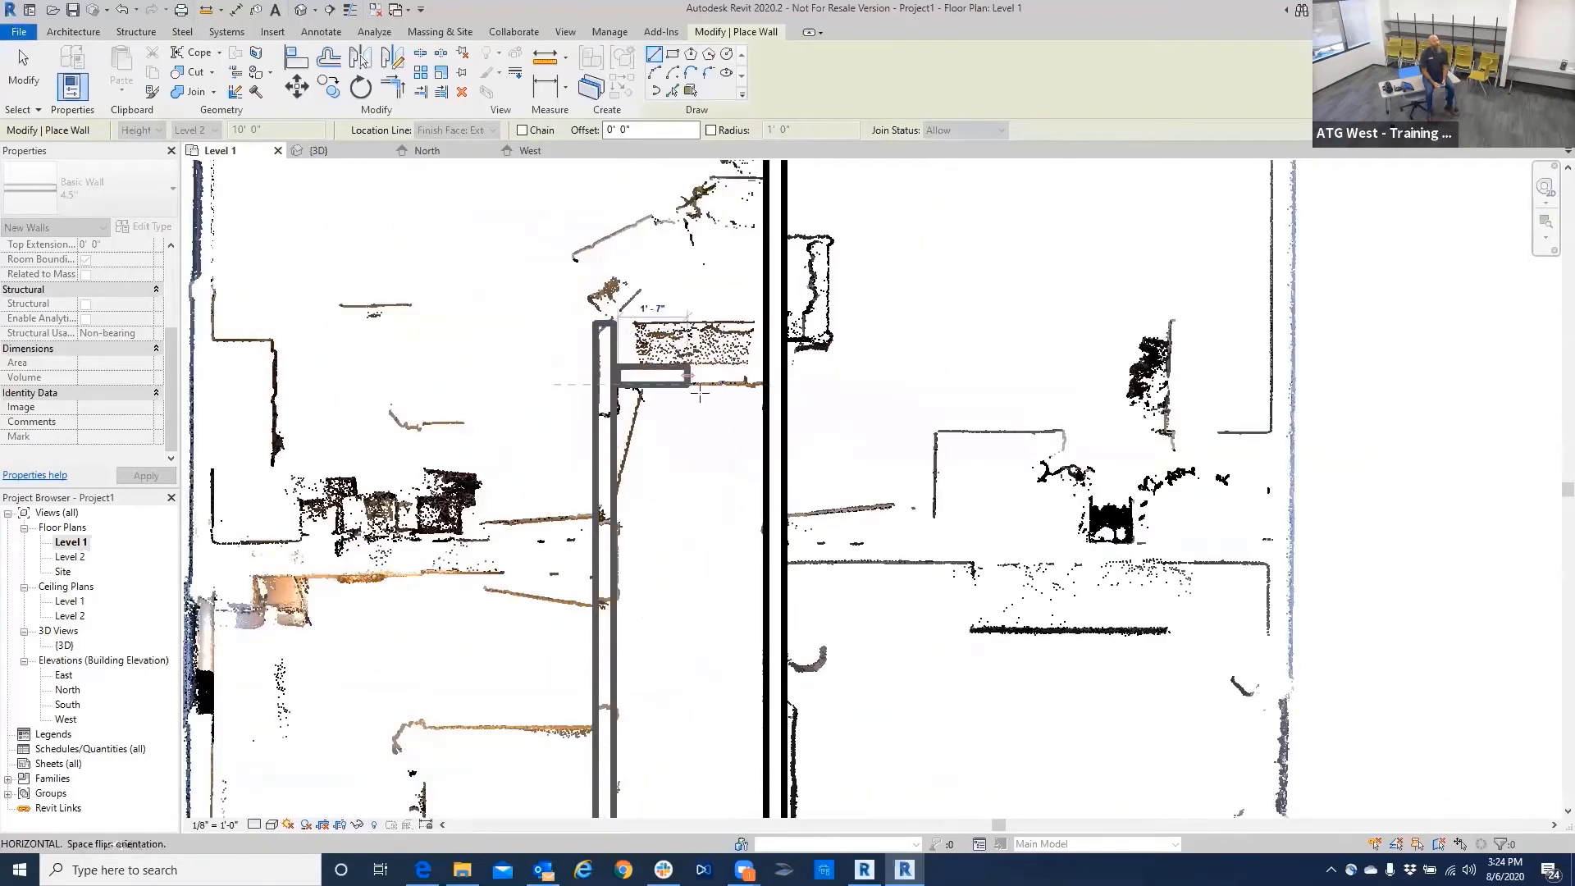
{"action": "left_click", "coordinate": [775, 380]}
{"action": "scroll", "coordinate": [775, 380], "scroll_direction": "down", "scroll_amount": 2}
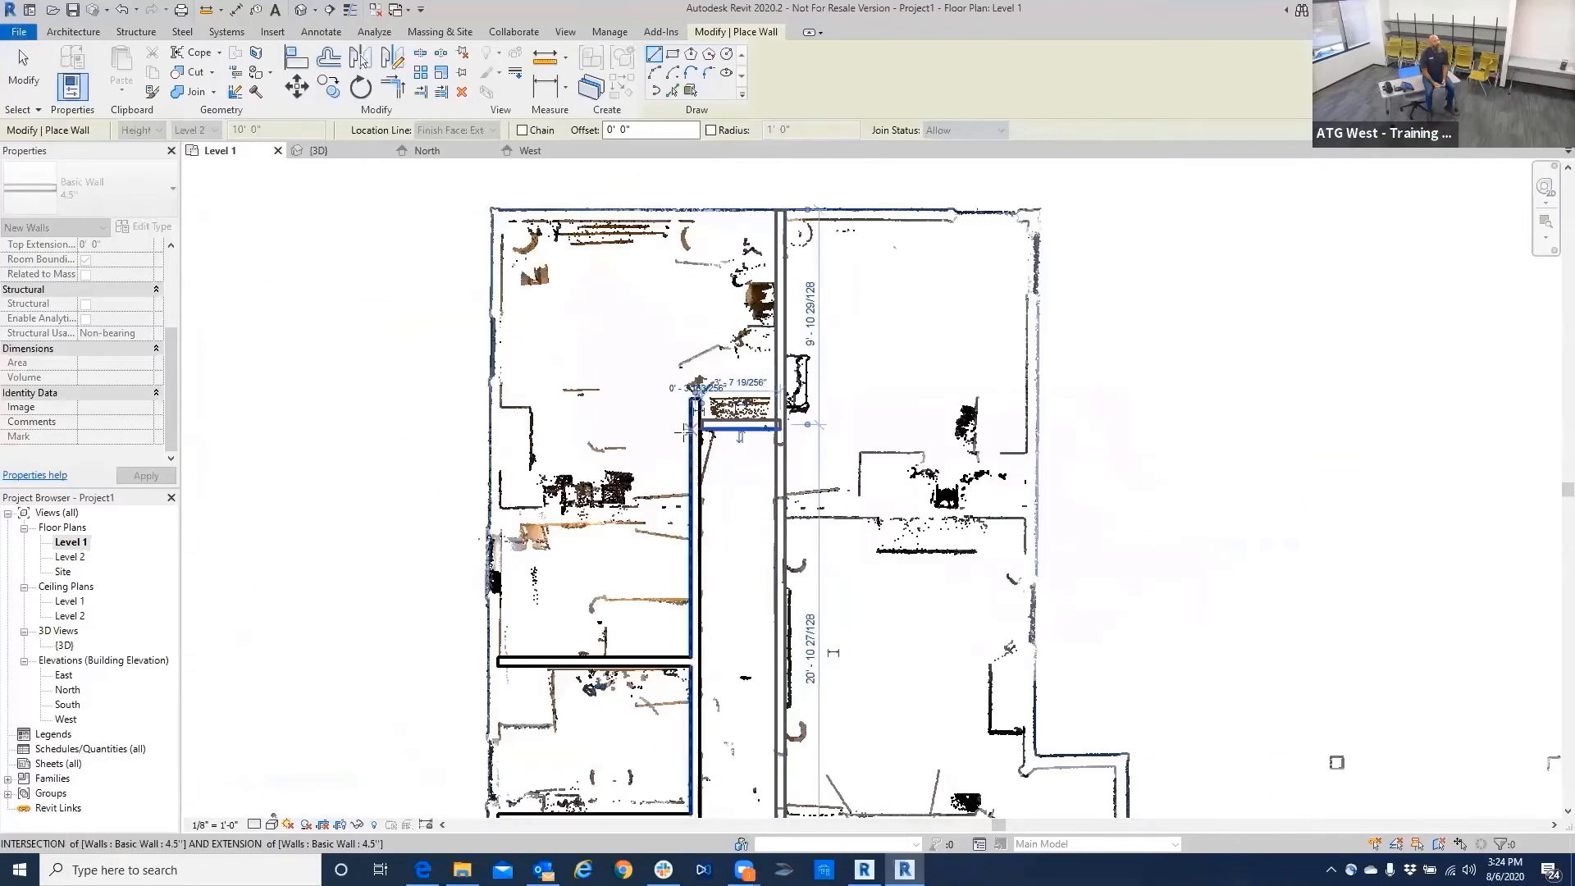
{"action": "scroll", "coordinate": [683, 433], "scroll_direction": "up", "scroll_amount": 3}
{"action": "key", "text": "Escape"}
{"action": "key", "text": "Escape"}
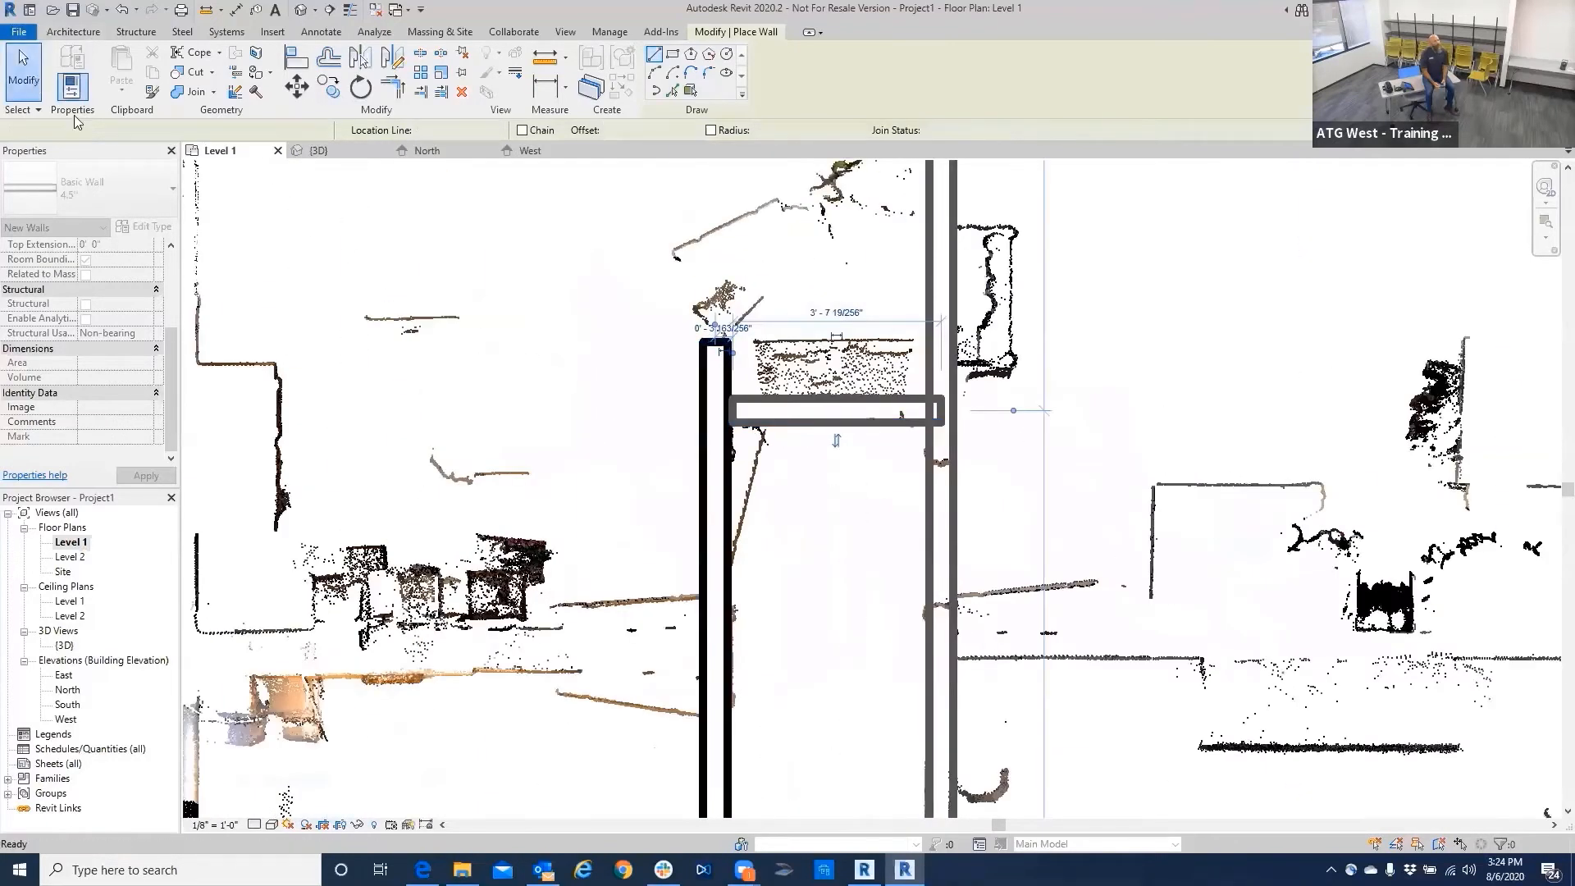
Try to trim the corridor's west wall back to the short wall across the corridor's north end with Trim/Extend.
{"action": "scroll", "coordinate": [549, 353], "scroll_direction": "down", "scroll_amount": 1}
{"action": "scroll", "coordinate": [621, 379], "scroll_direction": "up", "scroll_amount": 3}
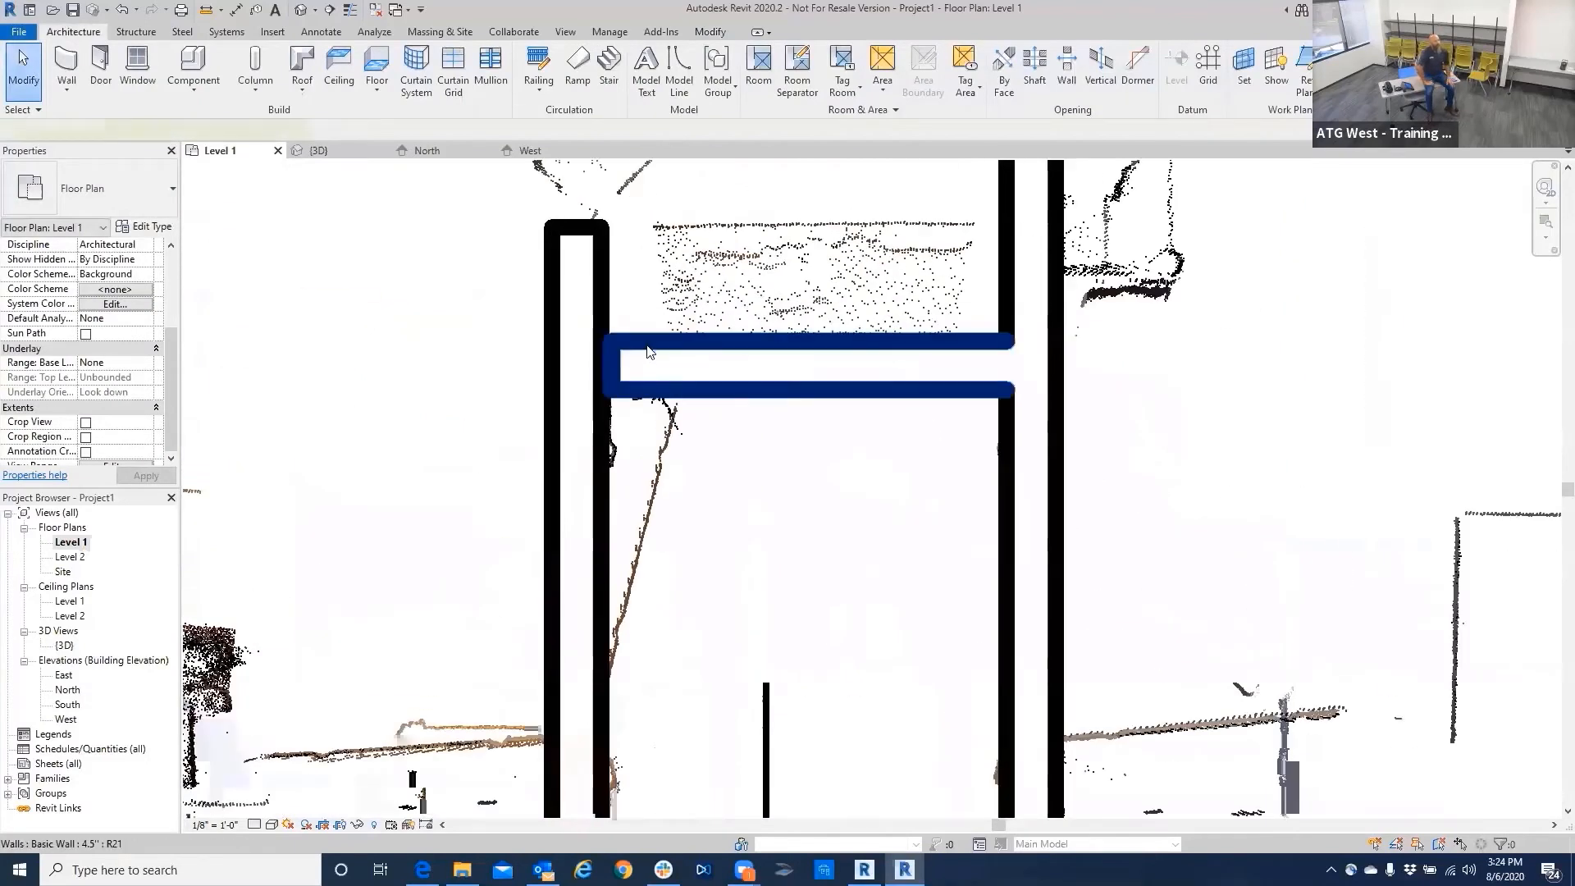
{"action": "left_click", "coordinate": [619, 345]}
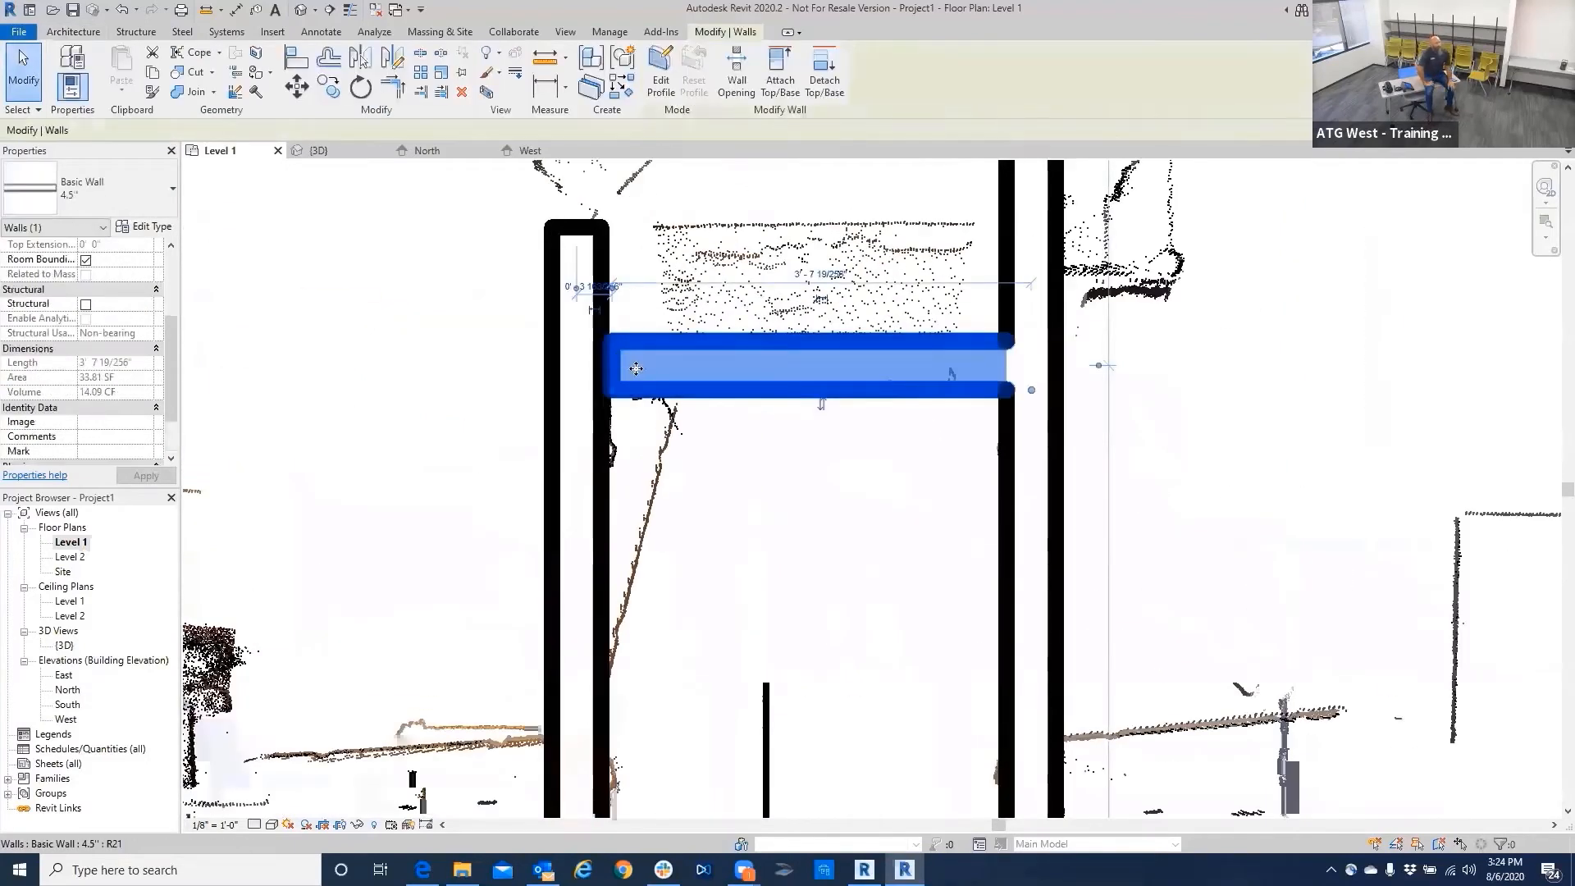
{"action": "key", "text": "a"}
{"action": "key", "text": "l"}
{"action": "left_click", "coordinate": [628, 367]}
{"action": "left_click", "coordinate": [596, 340]}
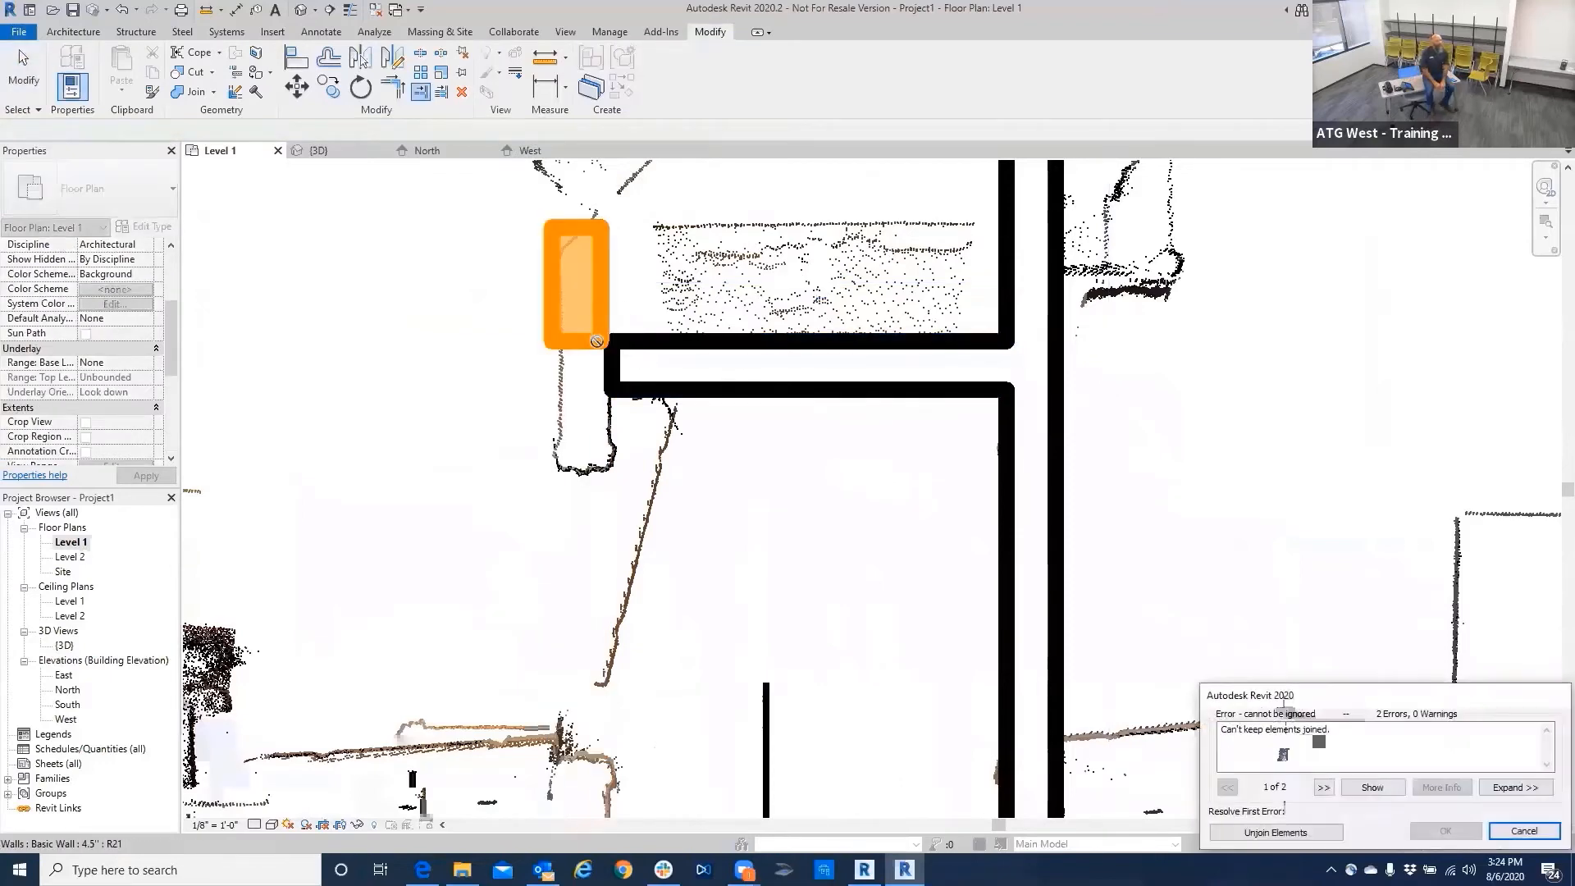
{"action": "scroll", "coordinate": [597, 341], "scroll_direction": "down", "scroll_amount": 2}
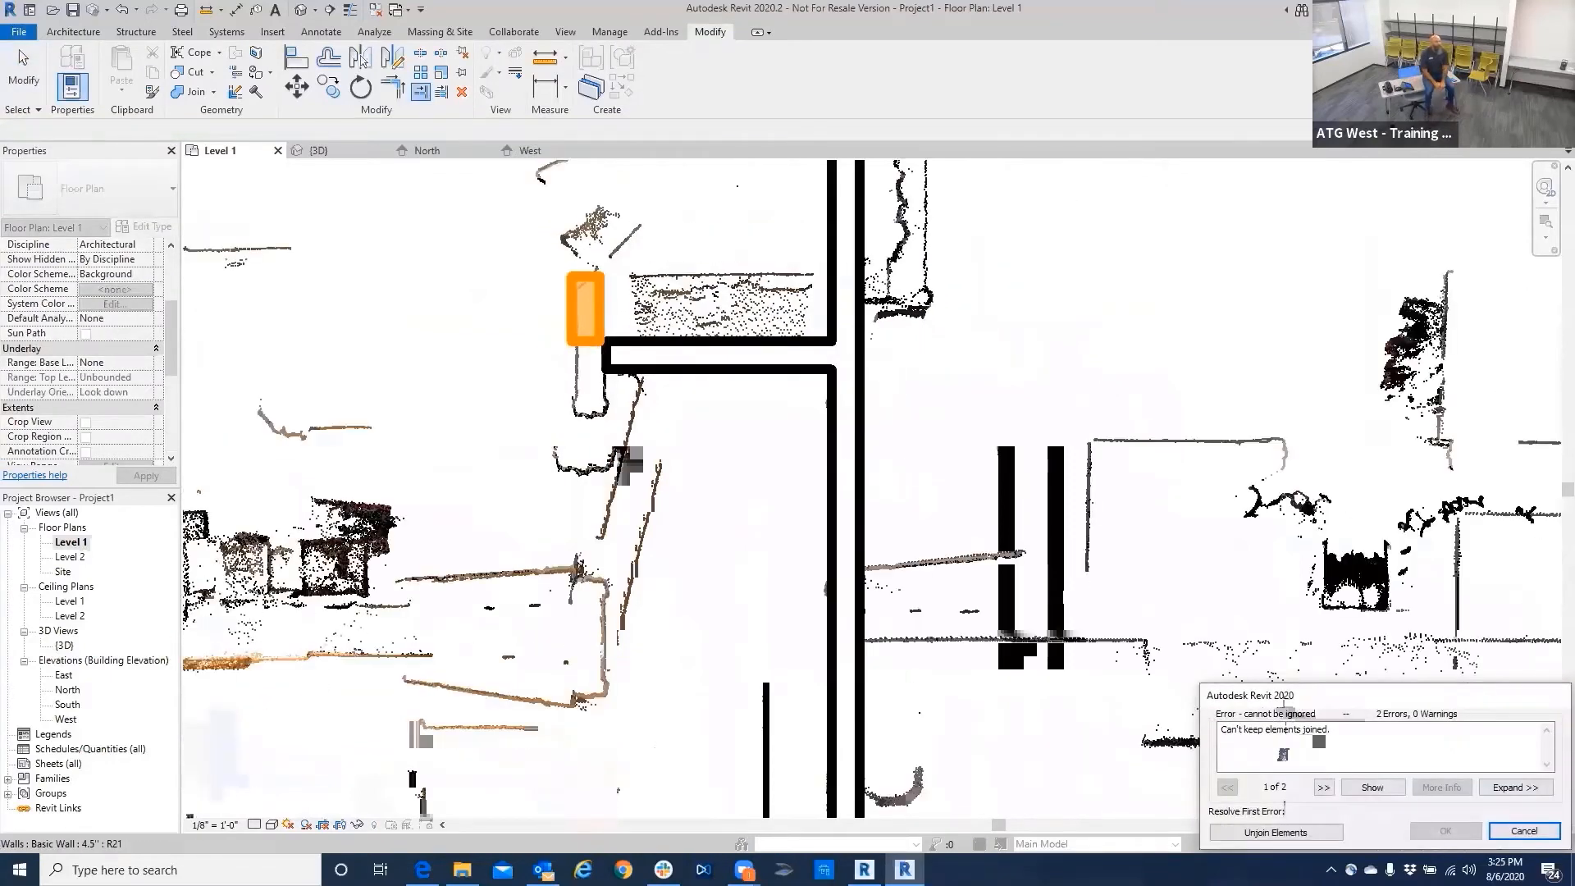
{"action": "left_click", "coordinate": [1524, 831]}
{"action": "key", "text": "t"}
{"action": "key", "text": "r"}
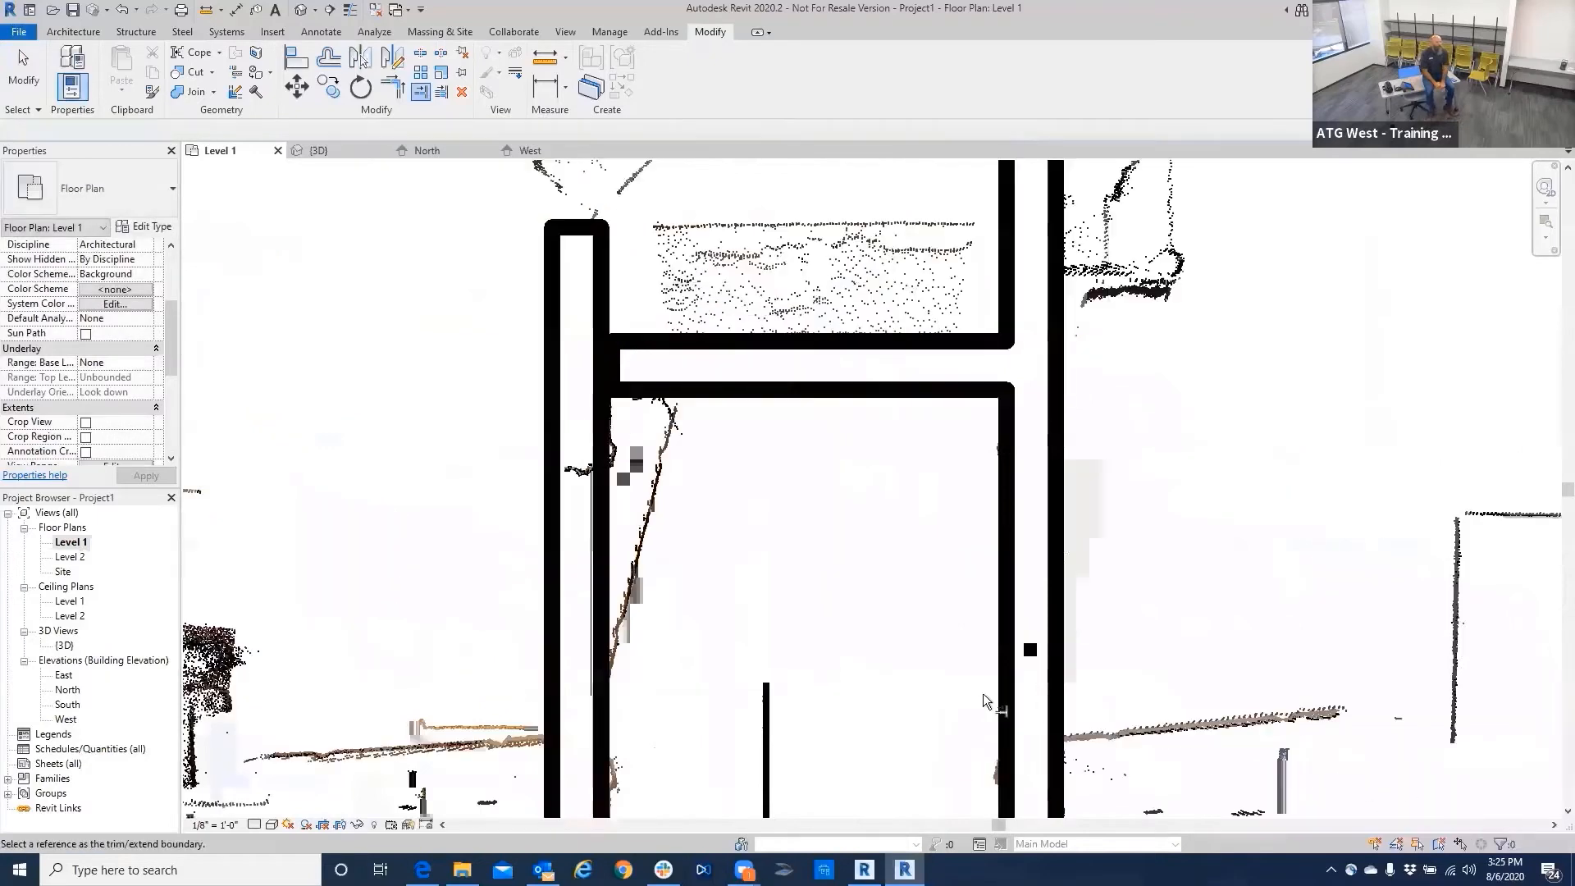
{"action": "scroll", "coordinate": [960, 668], "scroll_direction": "down", "scroll_amount": 4}
{"action": "scroll", "coordinate": [943, 668], "scroll_direction": "down", "scroll_amount": 5}
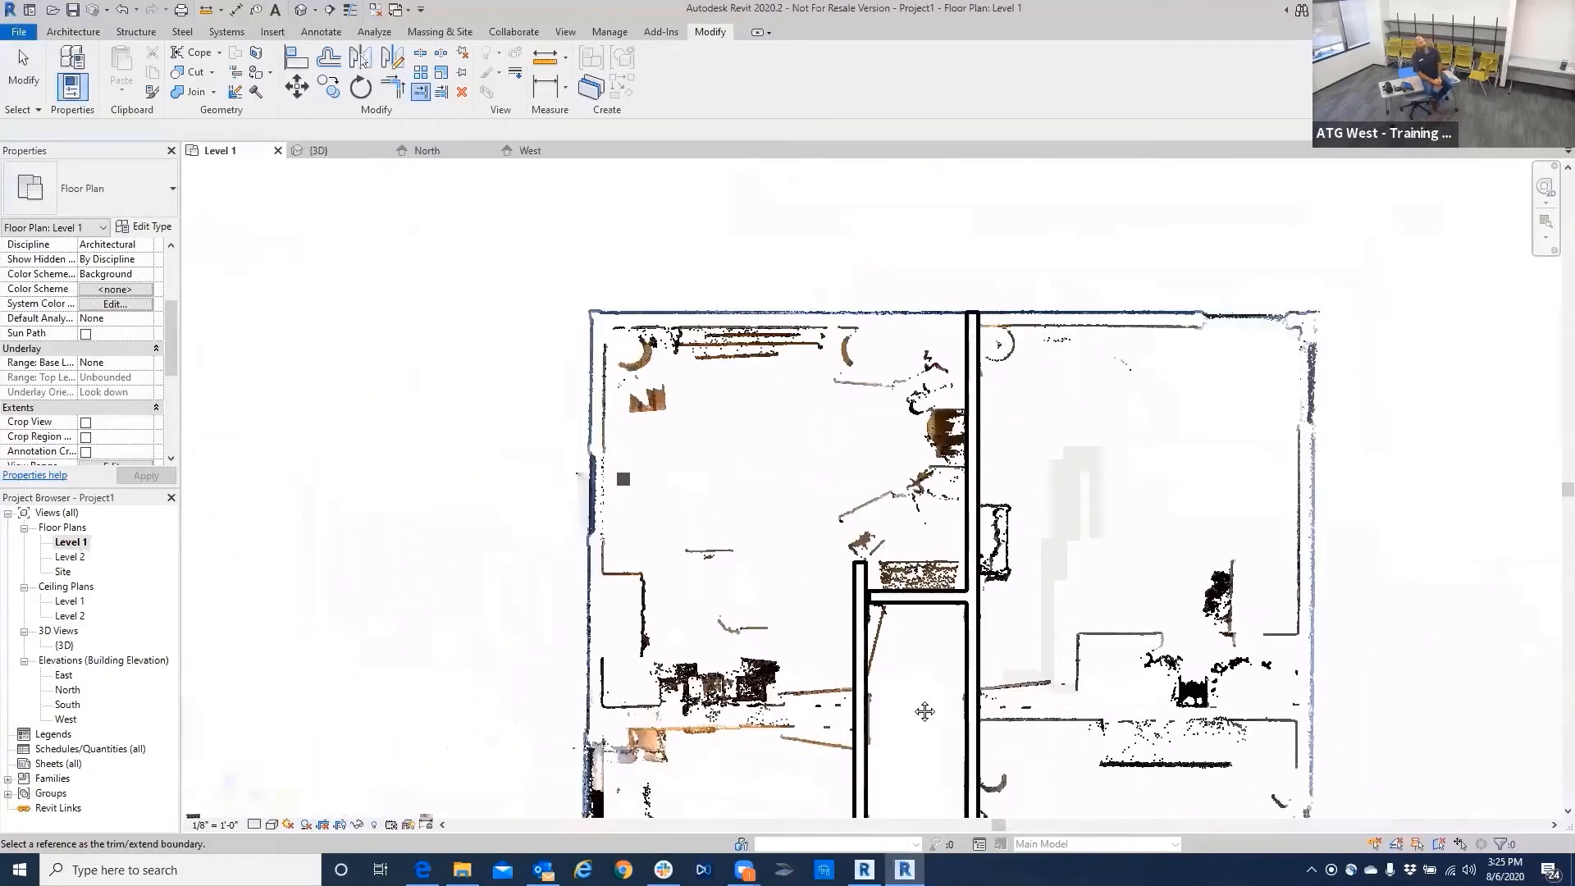
{"action": "middle_click_drag", "start_coordinate": [845, 497], "coordinate": [779, 511]}
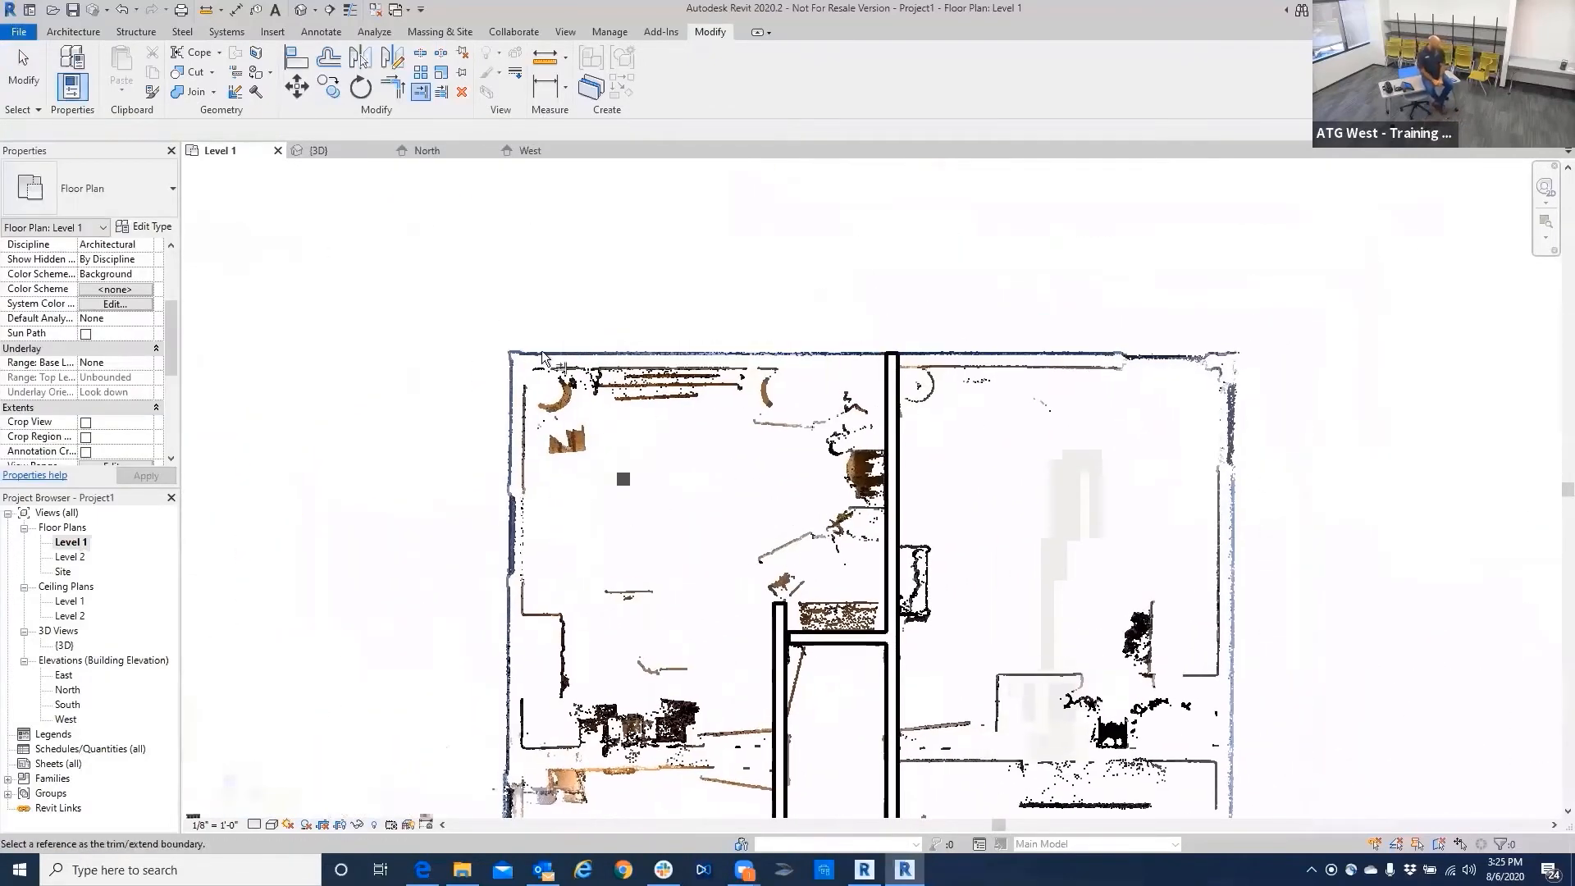
{"action": "left_click", "coordinate": [23, 70]}
Set up the Wall command with the Generic - 8" Masonry type and the Finish Face: Exterior location line.
{"action": "left_click", "coordinate": [65, 56]}
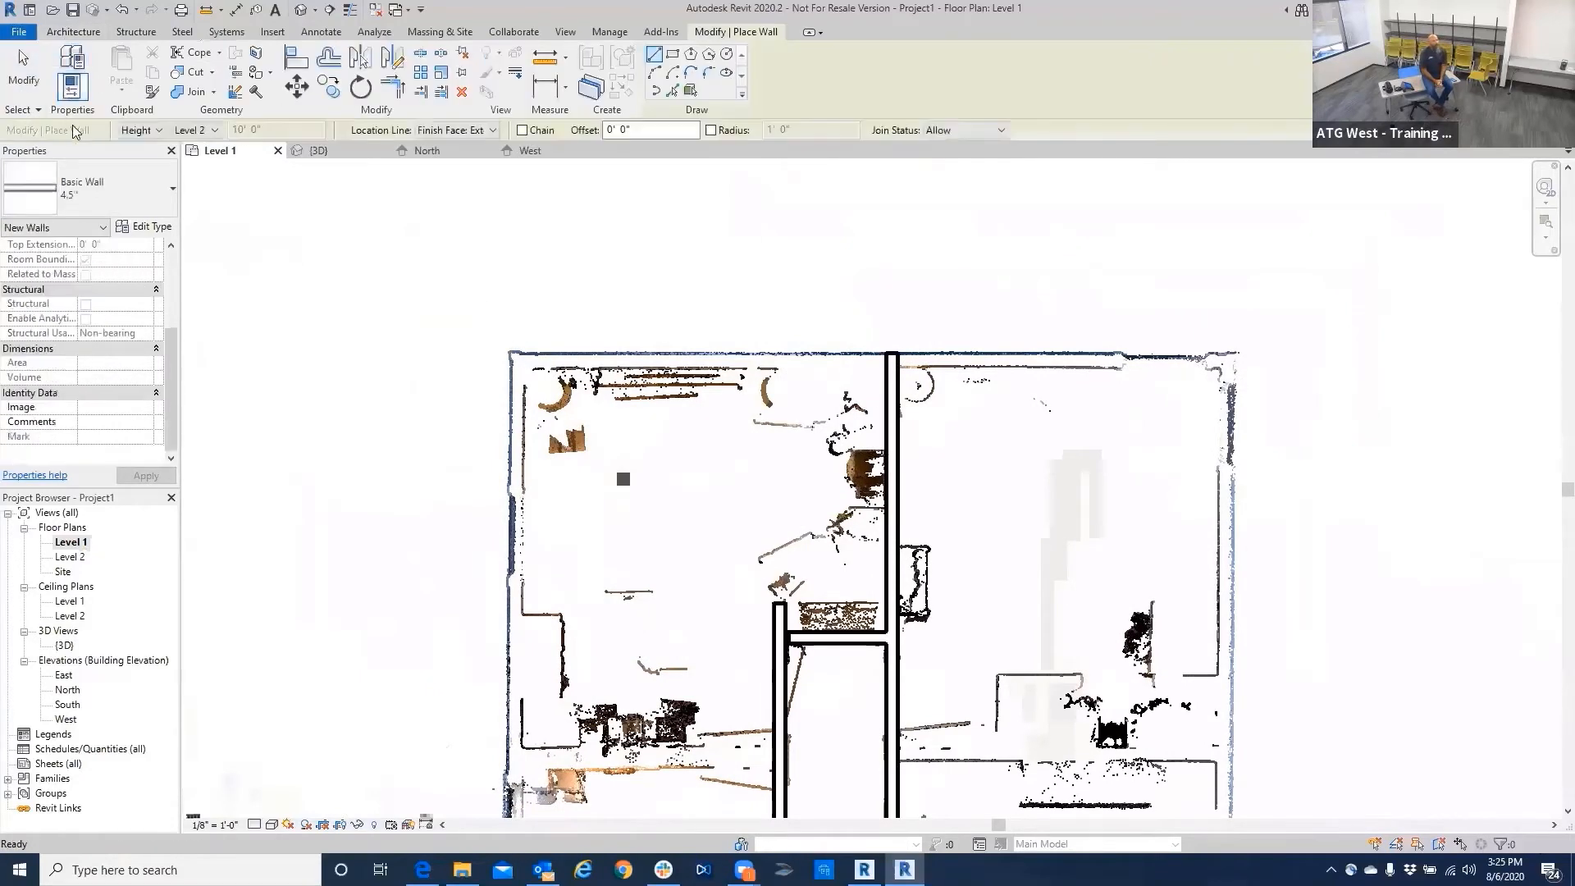
{"action": "left_click", "coordinate": [153, 209]}
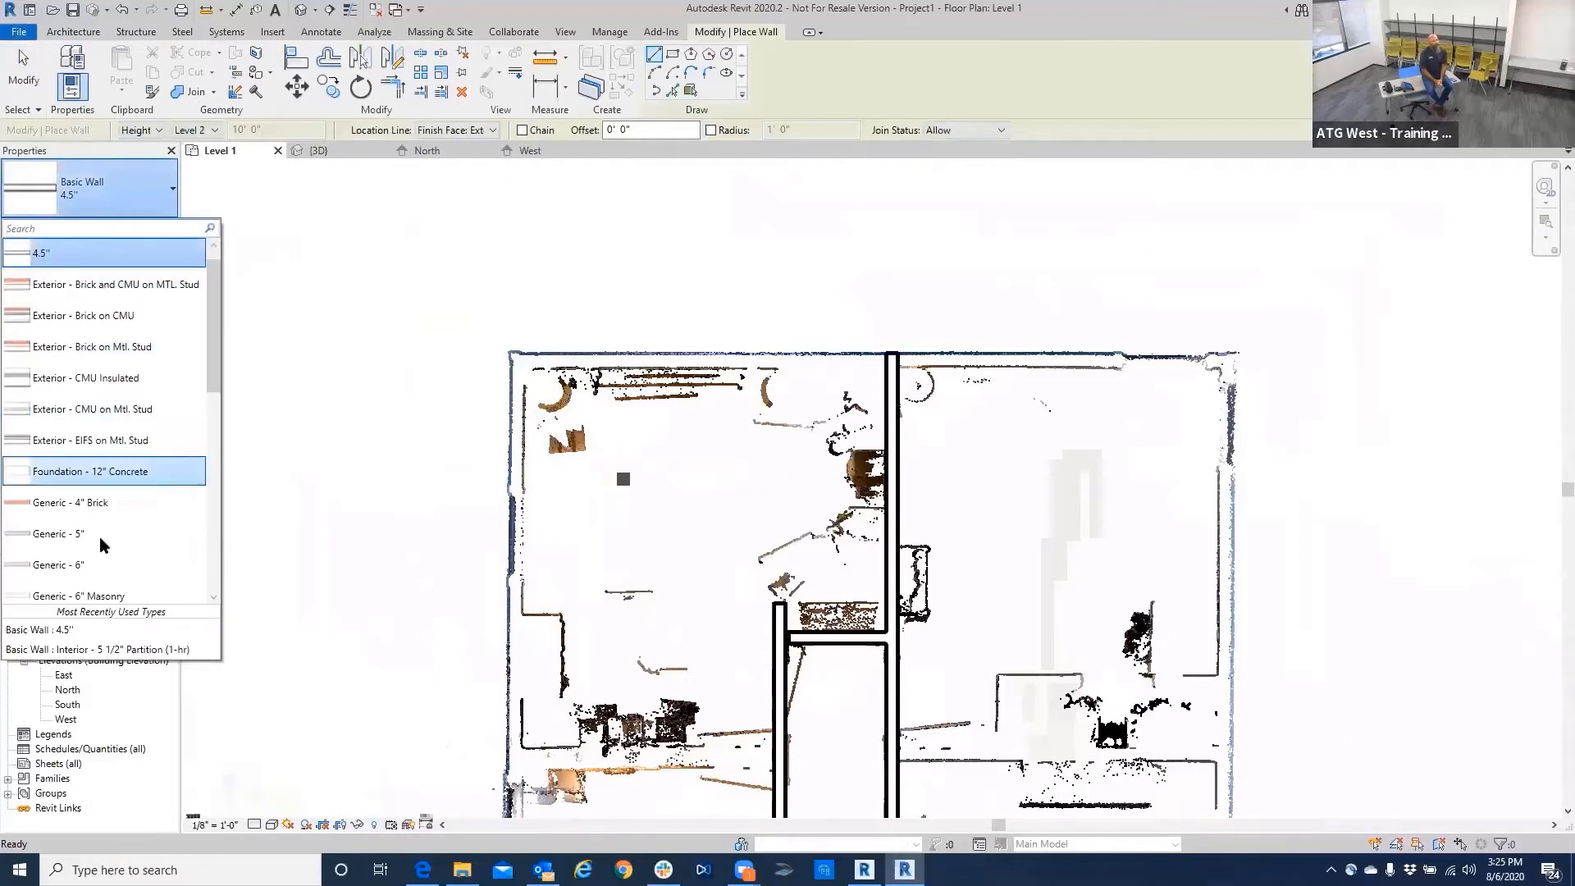
{"action": "scroll", "coordinate": [85, 571], "scroll_direction": "down", "scroll_amount": 3}
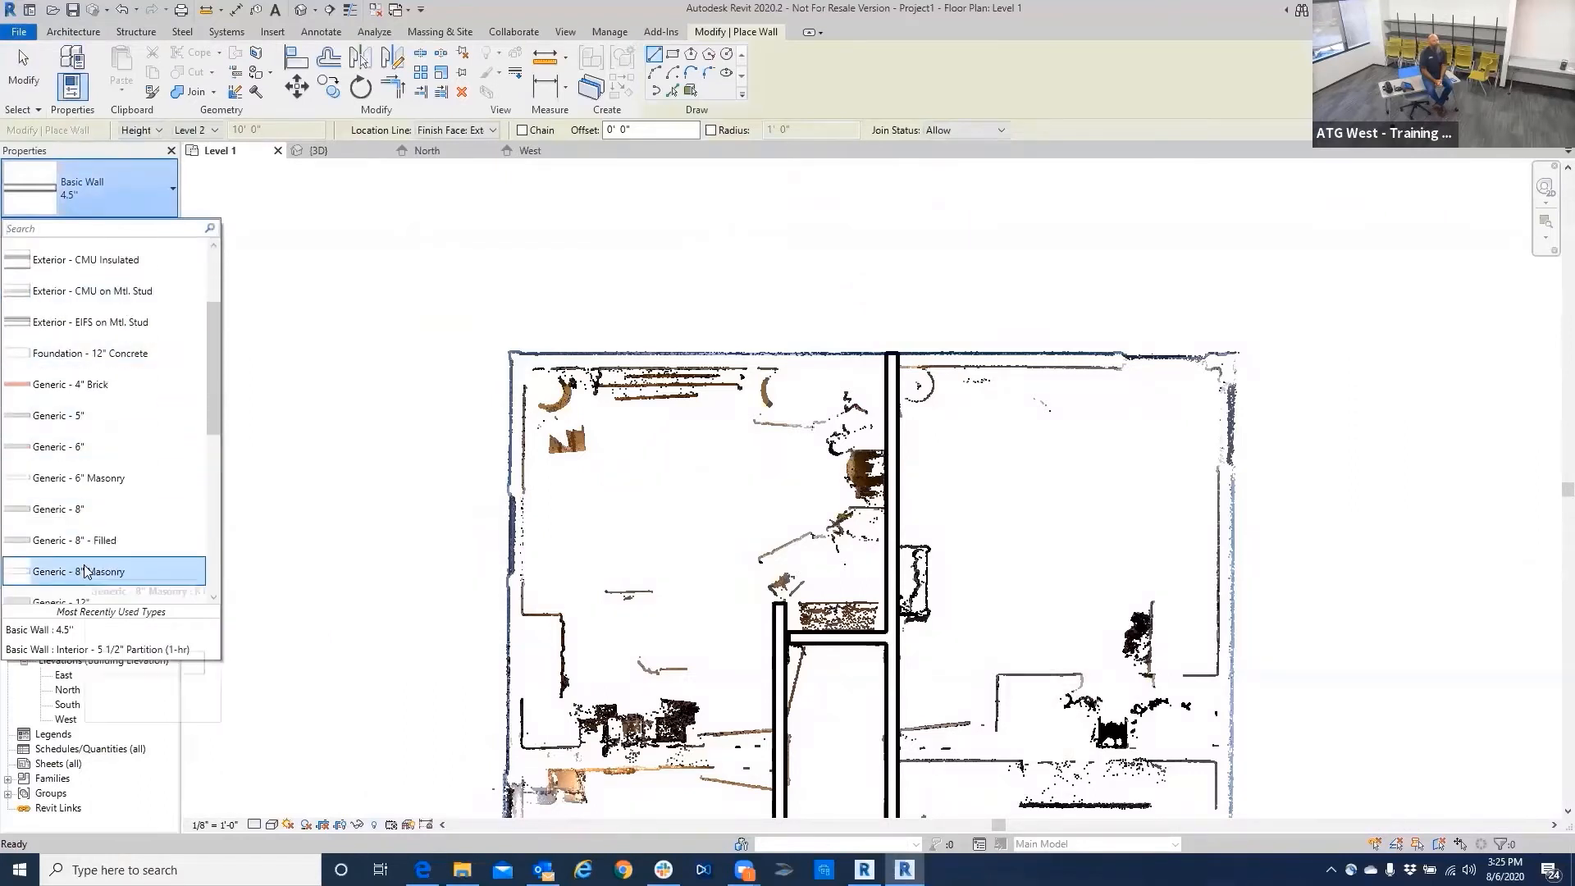
{"action": "left_click", "coordinate": [85, 571]}
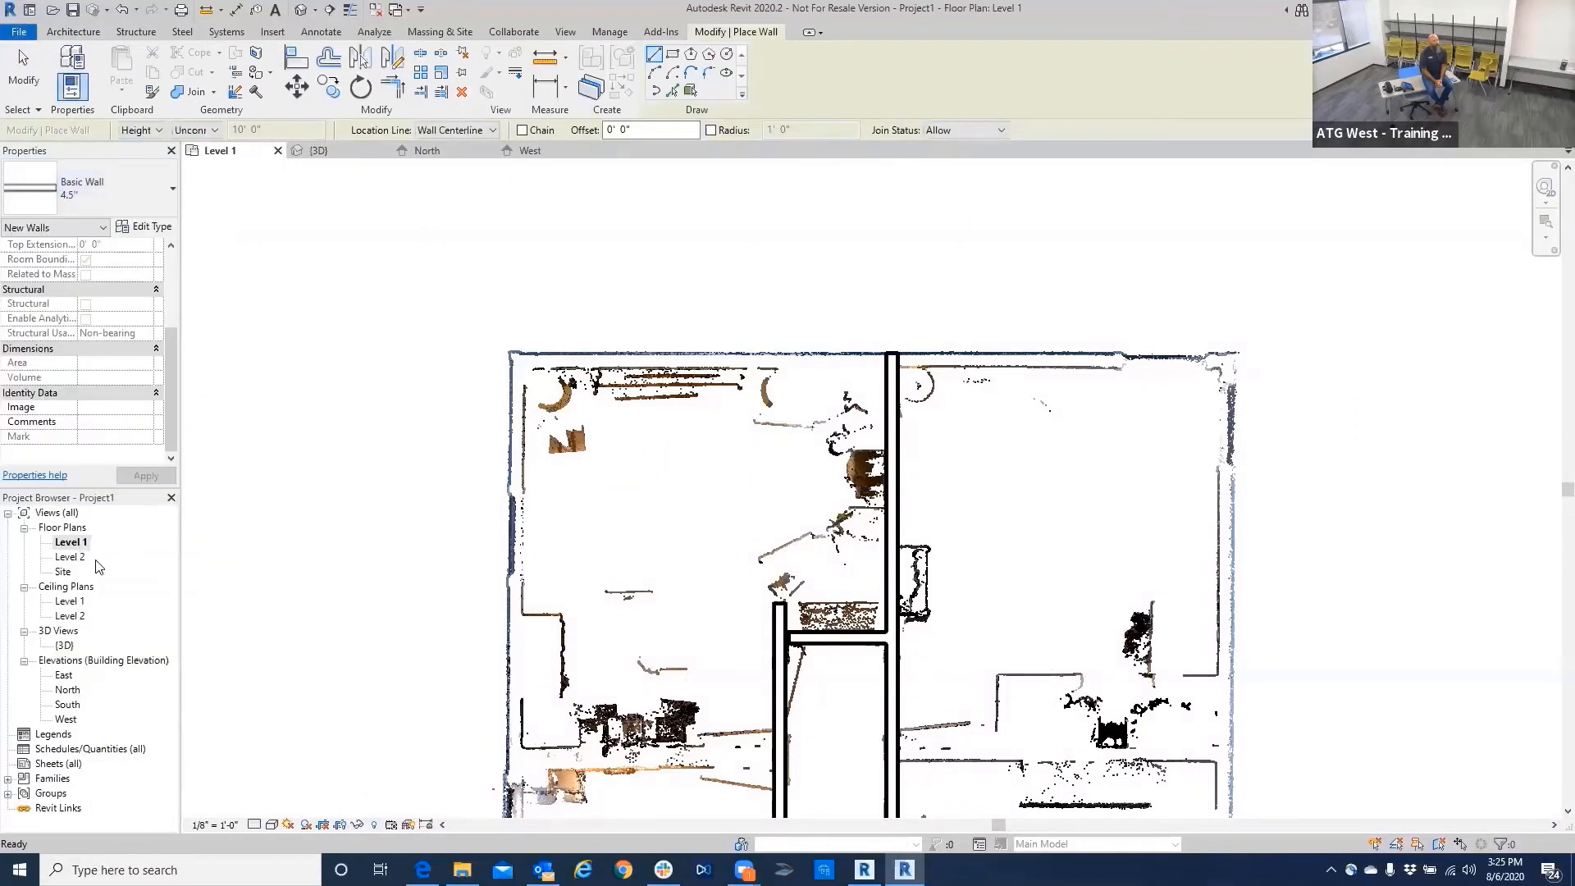
{"action": "left_click", "coordinate": [521, 353]}
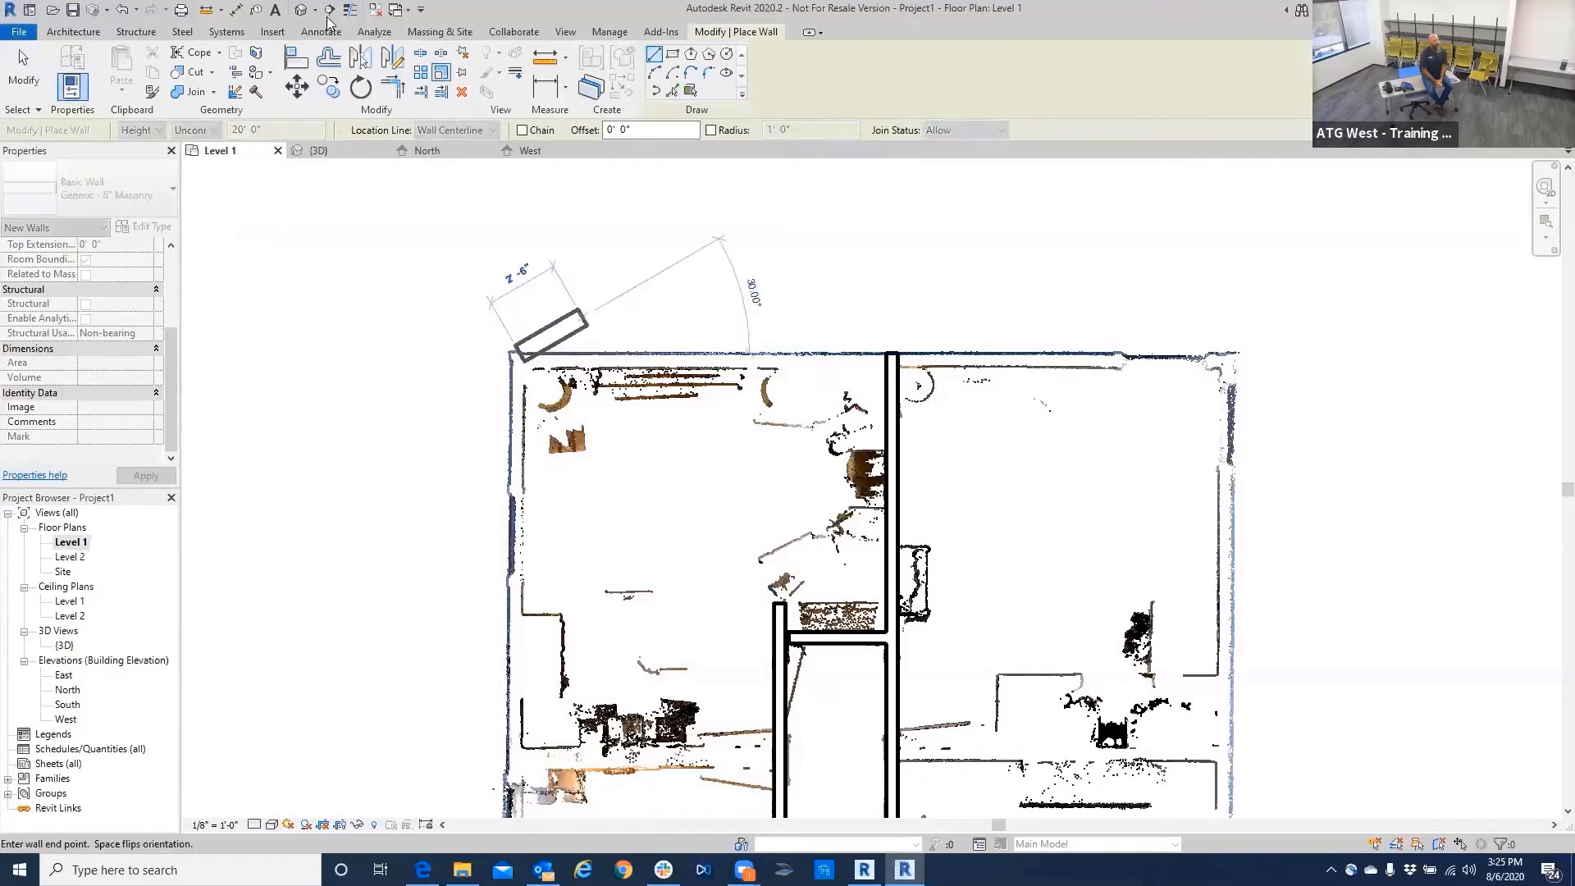
{"action": "left_click", "coordinate": [23, 72]}
{"action": "left_click", "coordinate": [61, 61]}
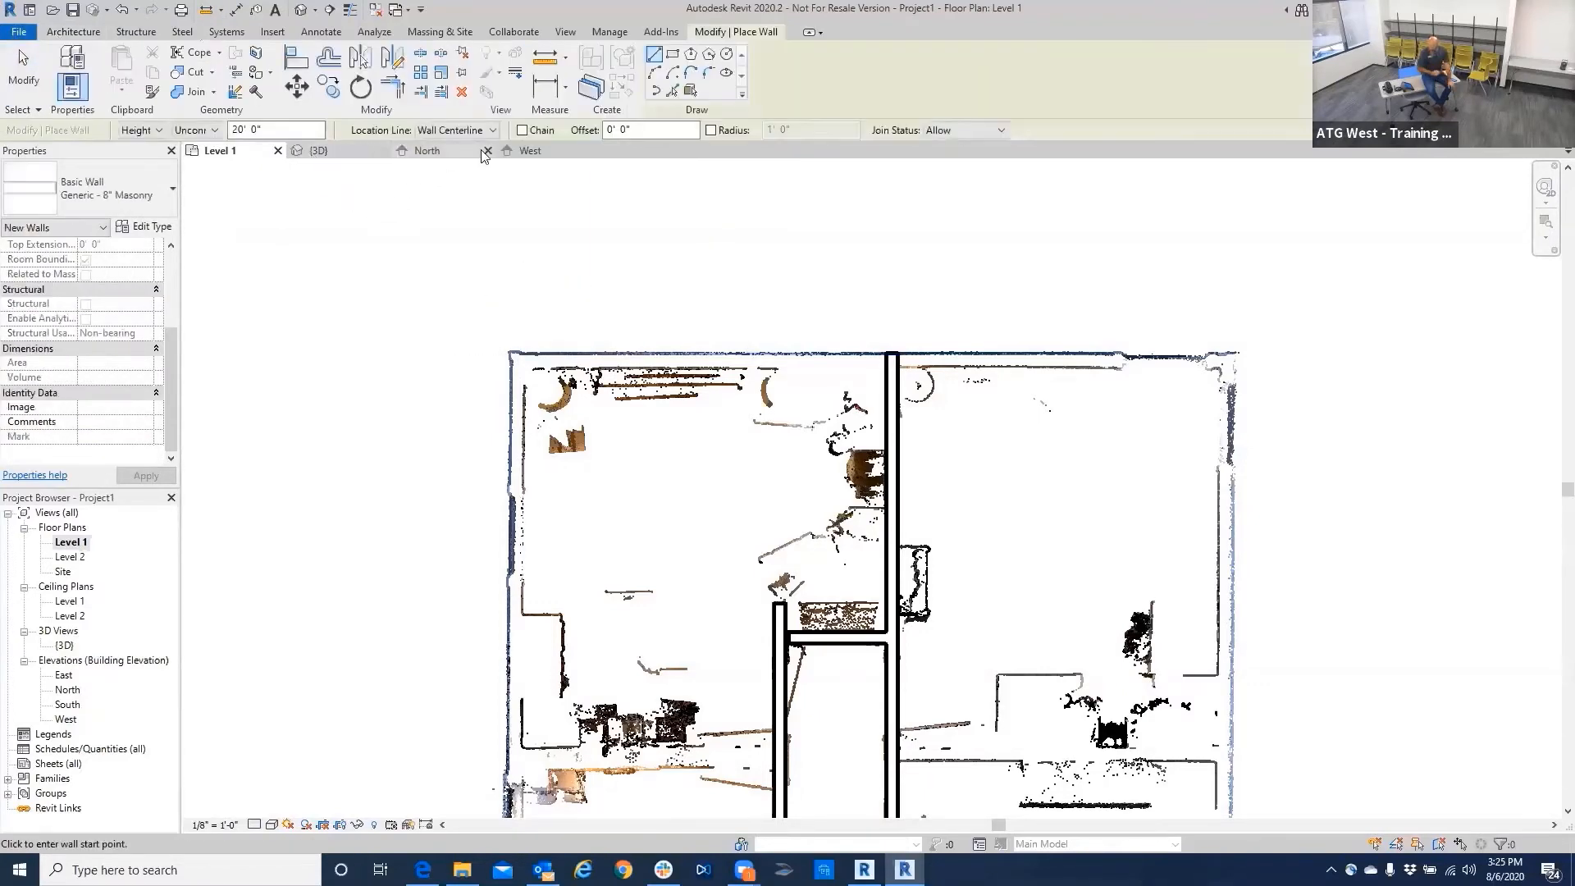
{"action": "left_click", "coordinate": [492, 129]}
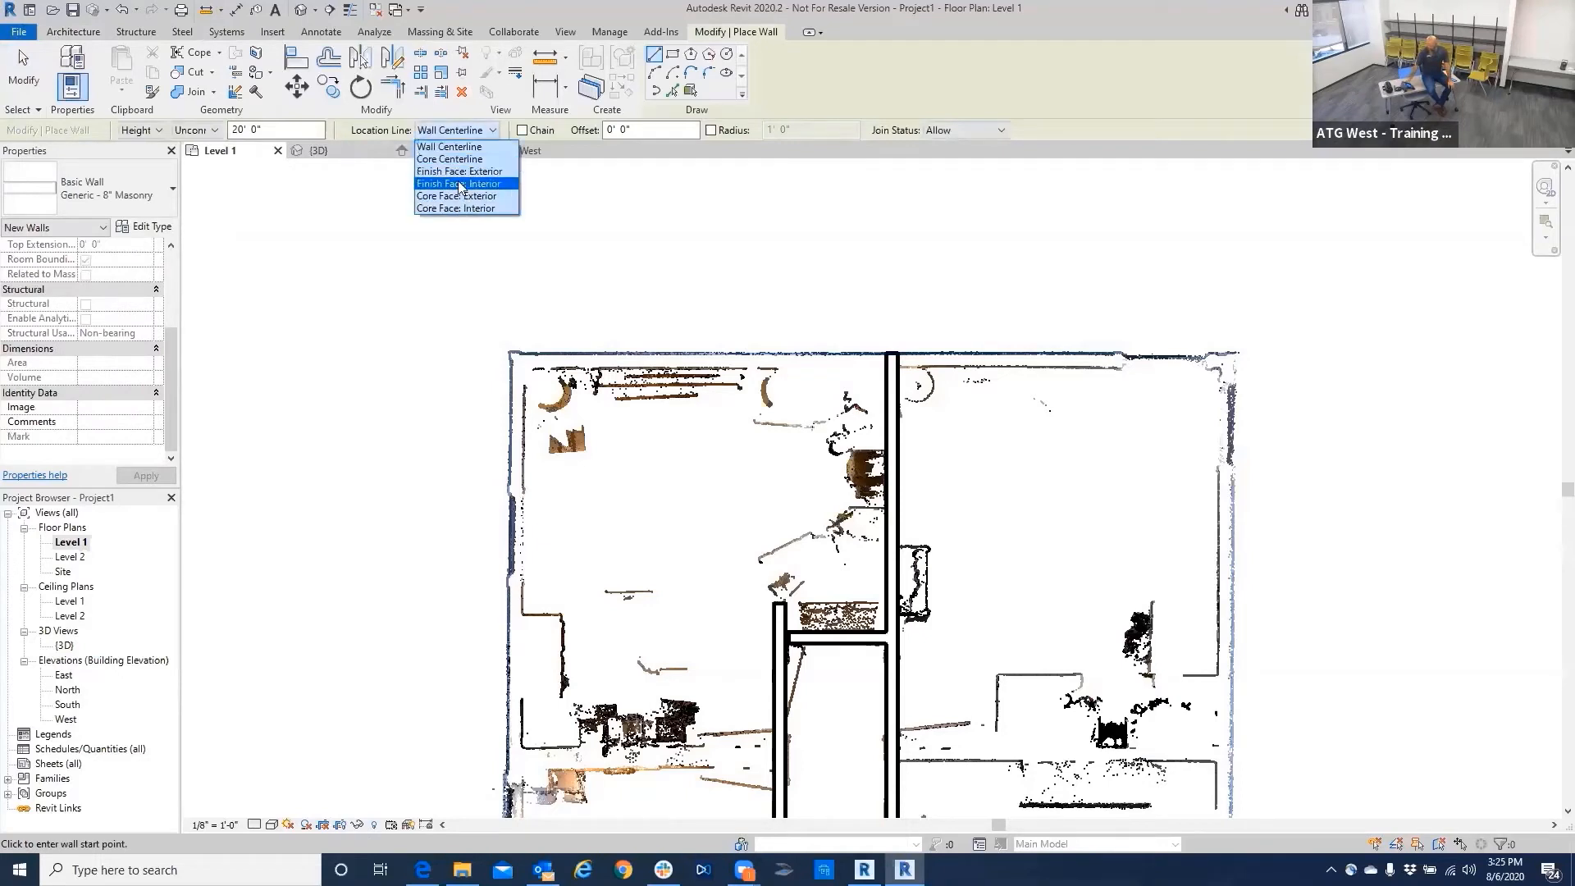
{"action": "left_click", "coordinate": [459, 171]}
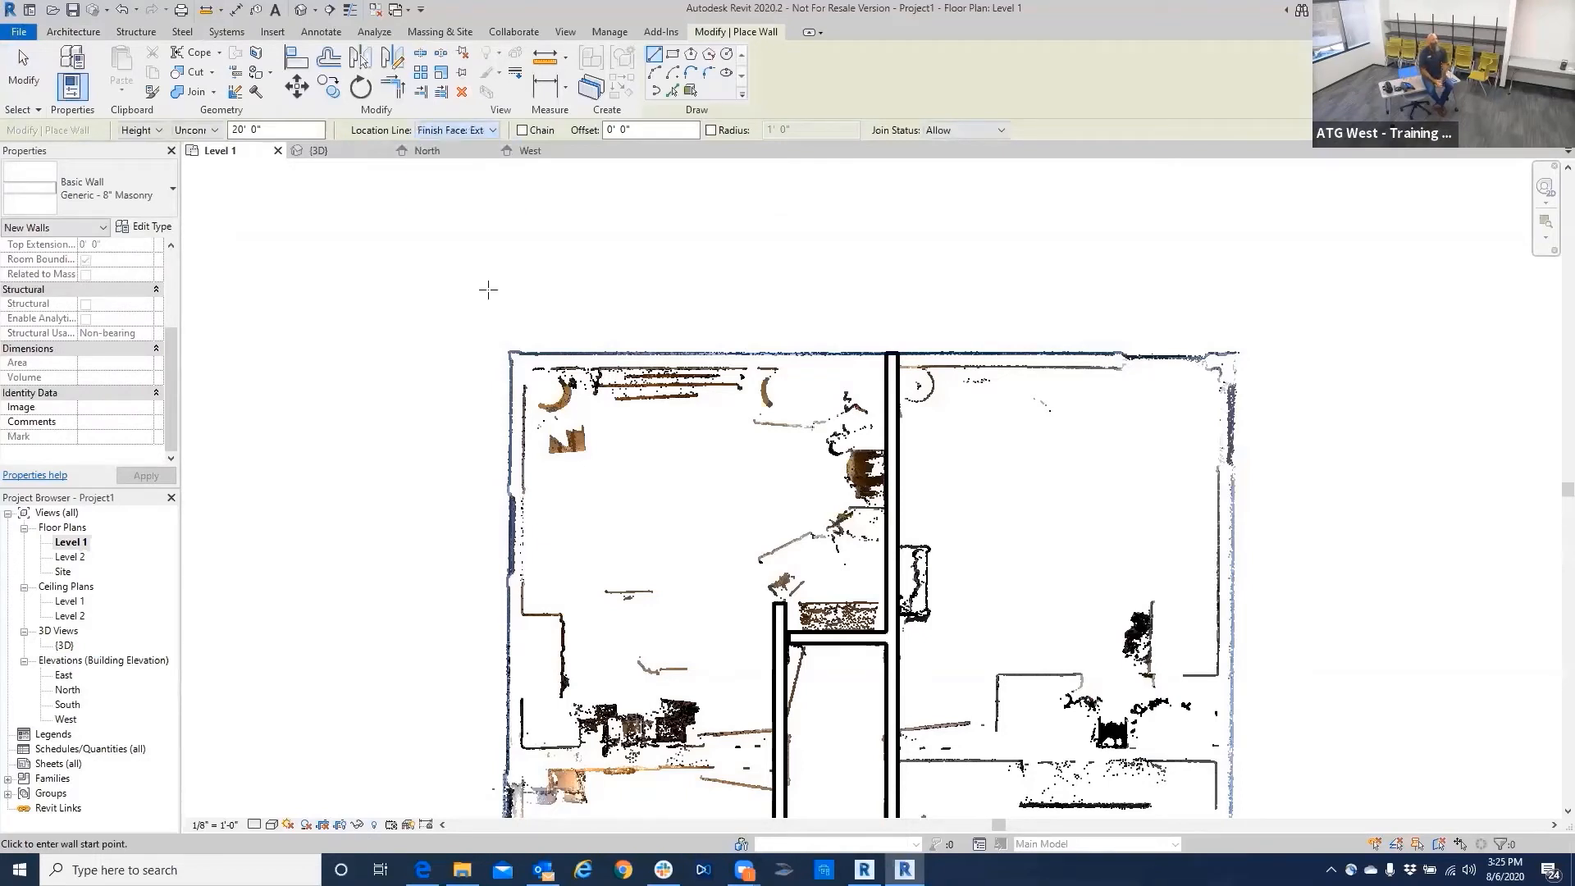
Draw the north exterior wall about 24' 6" long, plus the east exterior wall from its east end south to the scanned jog.
{"action": "left_click", "coordinate": [519, 352]}
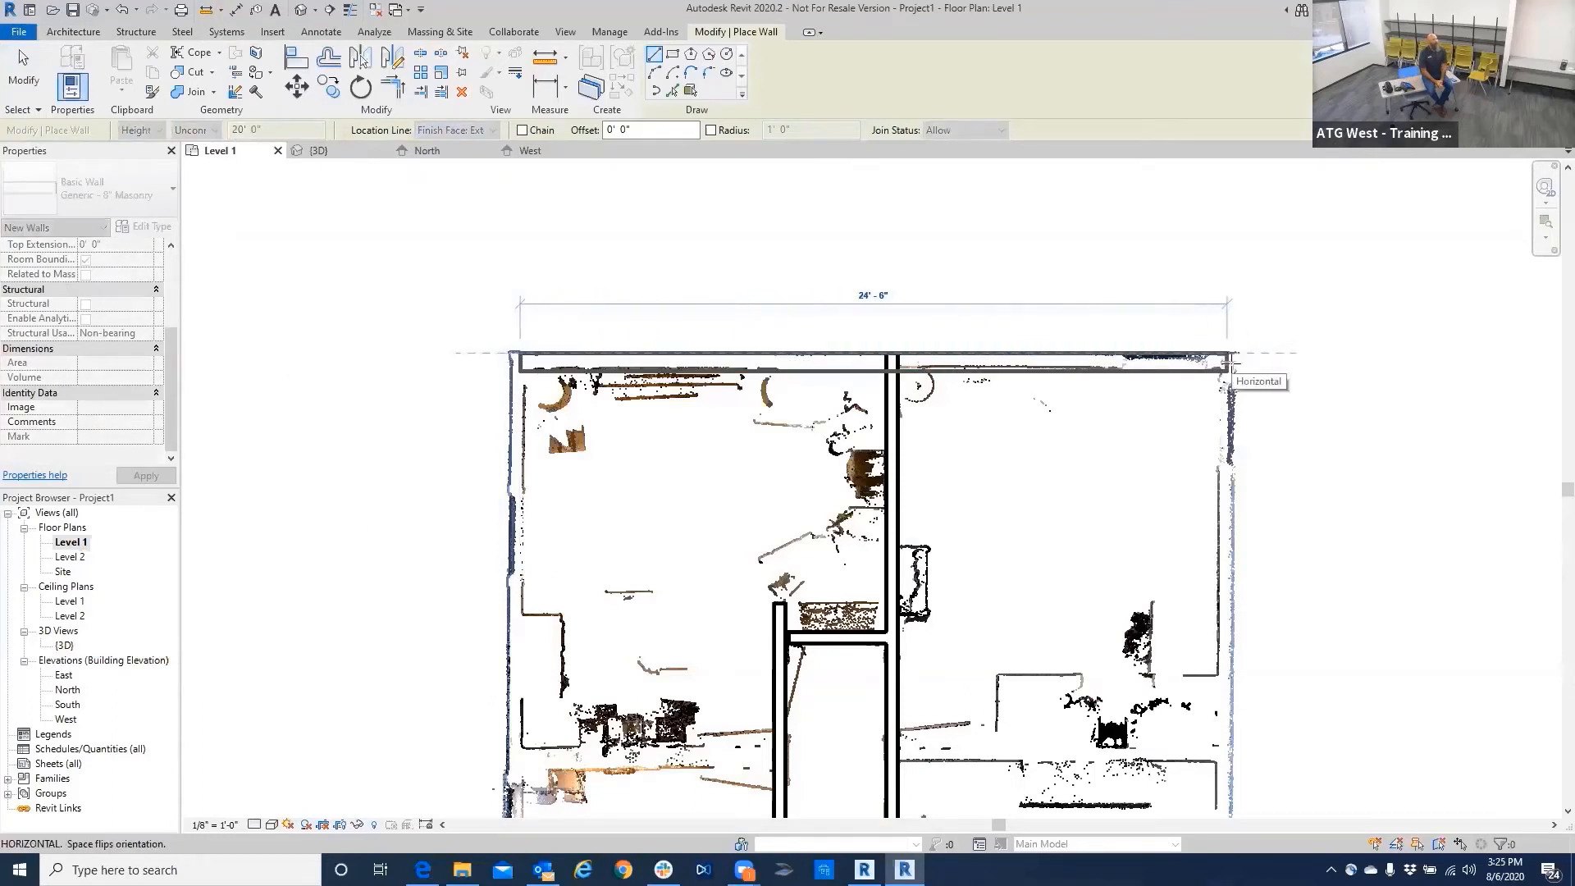
{"action": "left_click", "coordinate": [1229, 361]}
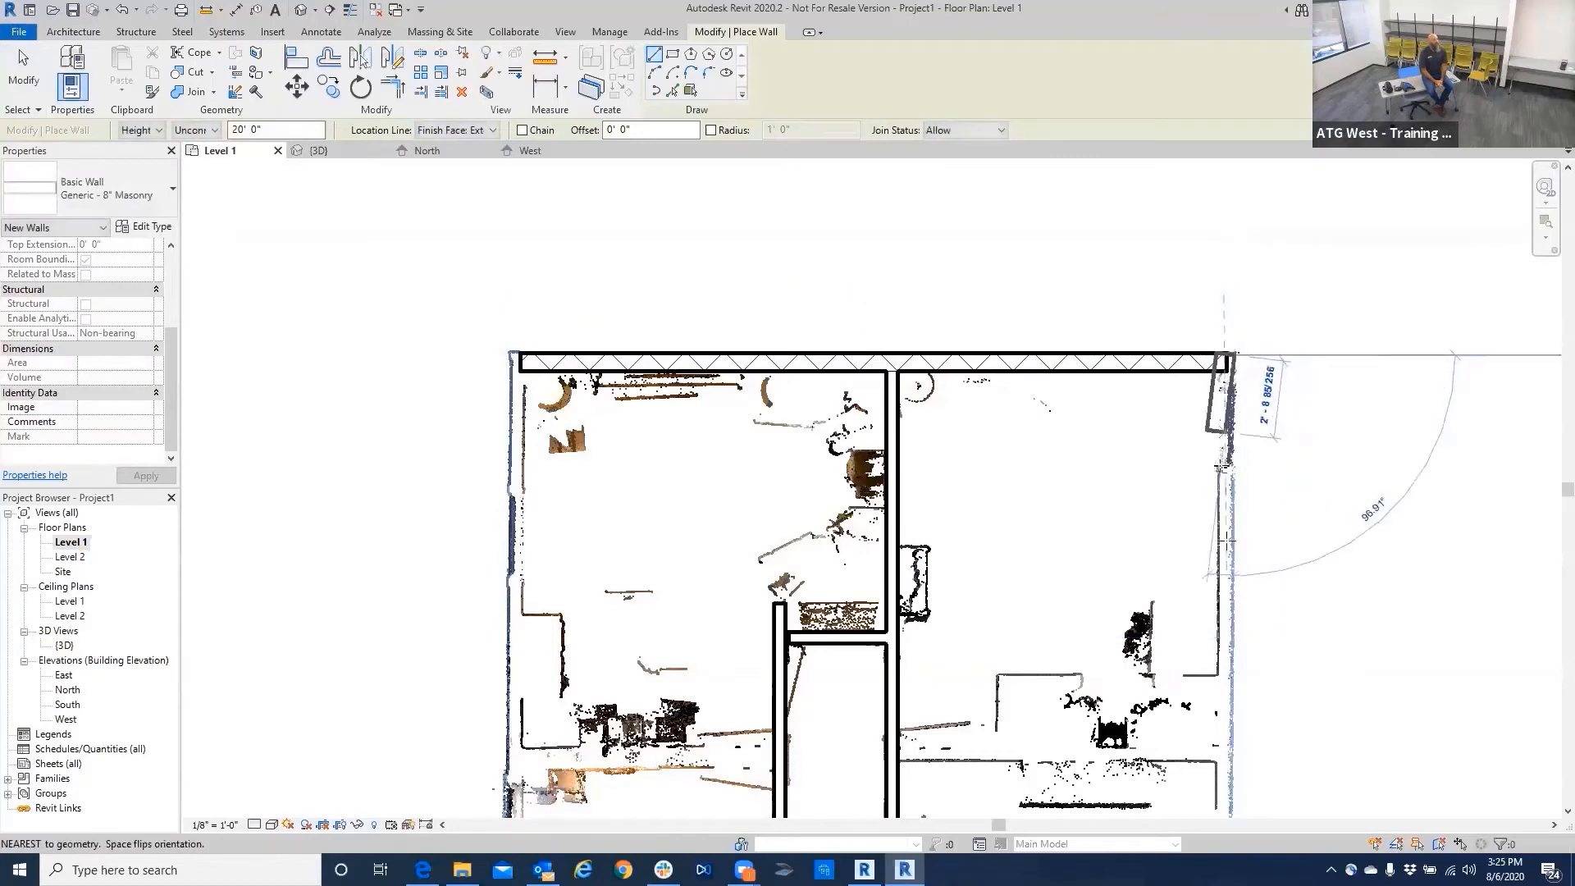
{"action": "middle_click_drag", "start_coordinate": [1238, 644], "coordinate": [1237, 360]}
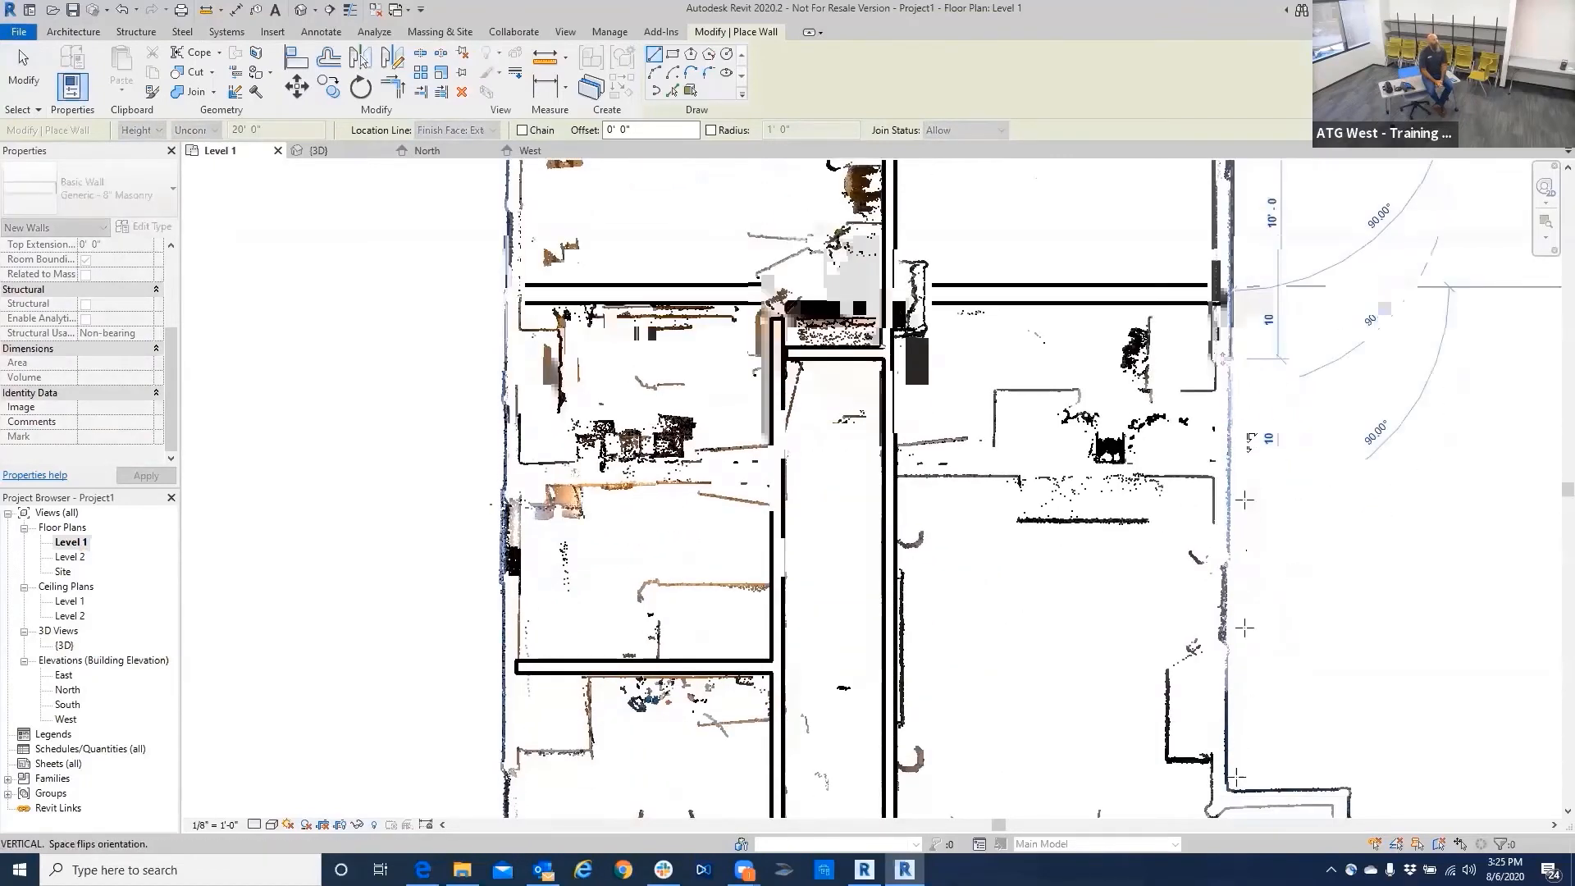
{"action": "left_click", "coordinate": [1248, 447]}
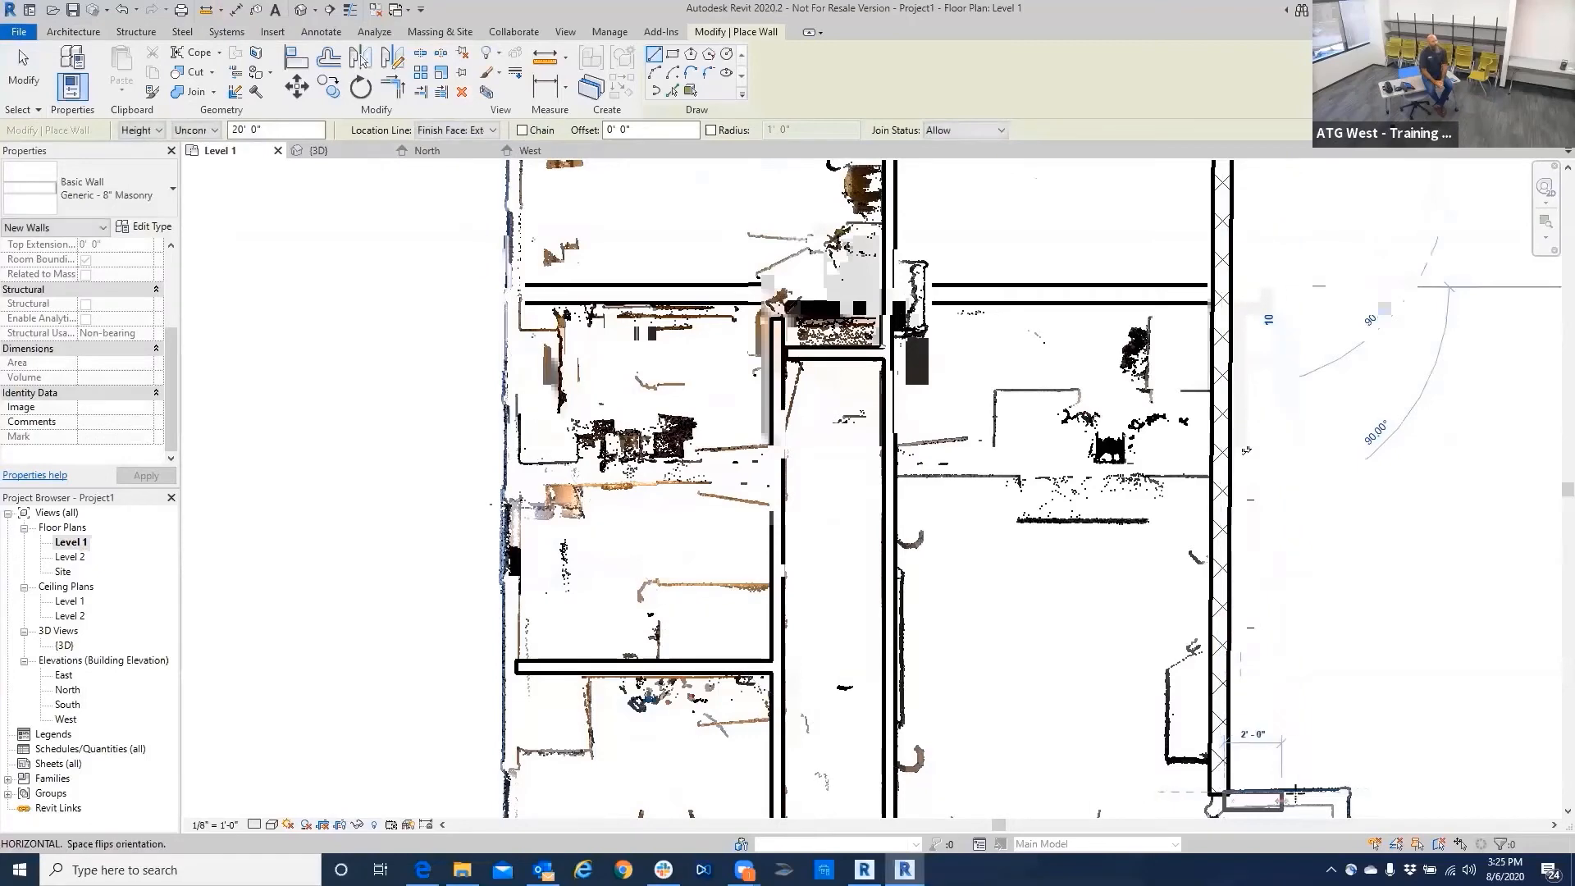
Draw the short exterior wall east along the scanned jog, plus a vertical exterior wall about 15' long south from its end.
{"action": "left_click", "coordinate": [1347, 789]}
{"action": "middle_click_drag", "start_coordinate": [1346, 789], "coordinate": [1221, 476]}
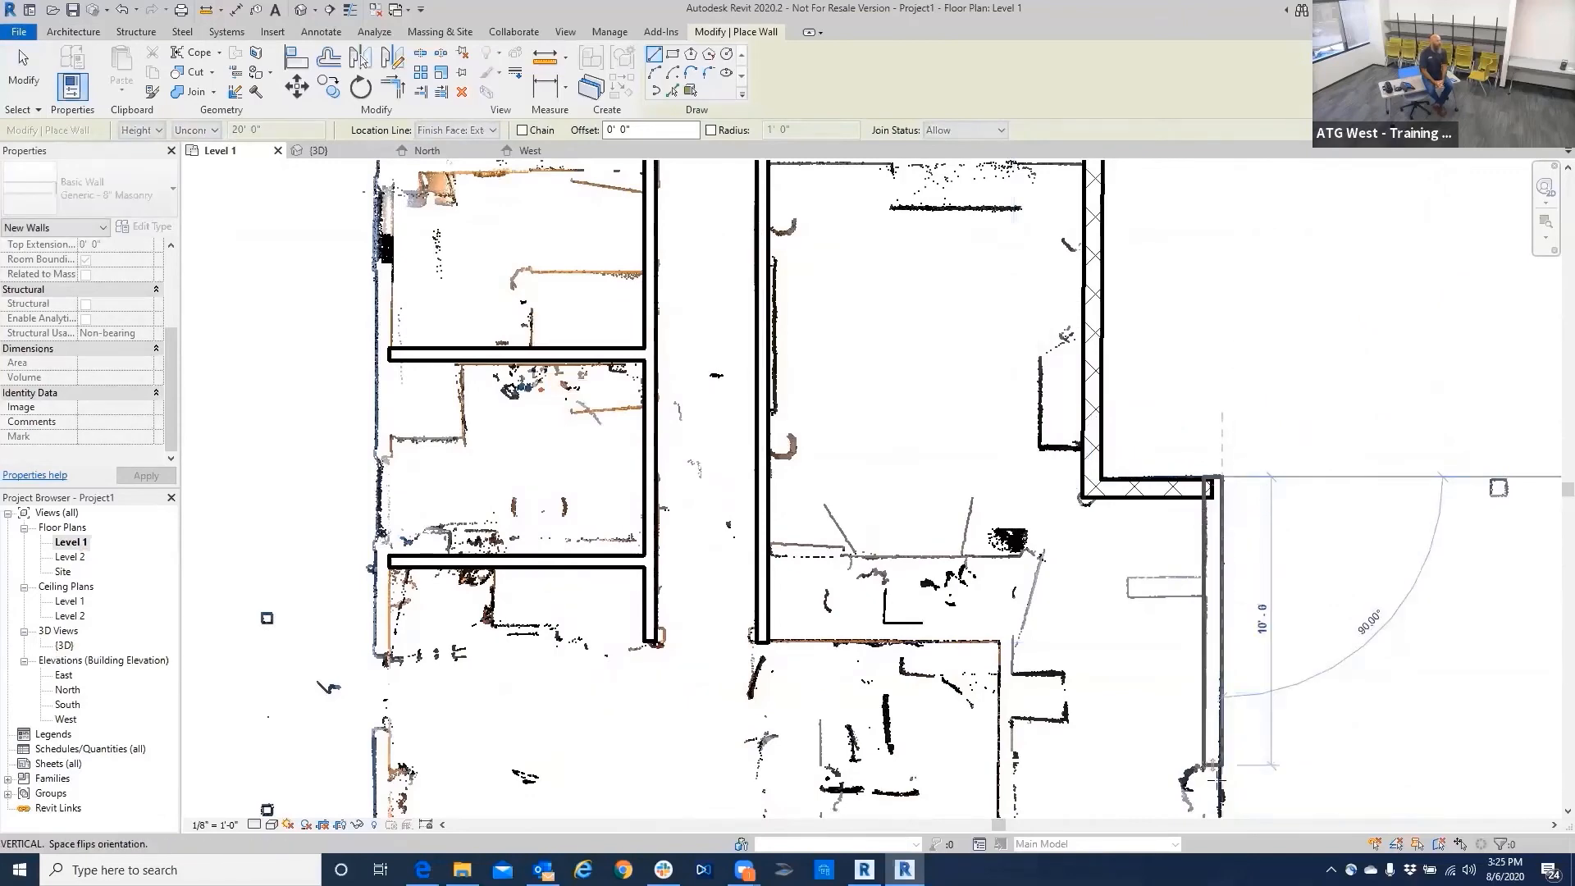
{"action": "middle_click_drag", "start_coordinate": [1232, 803], "coordinate": [1224, 465]}
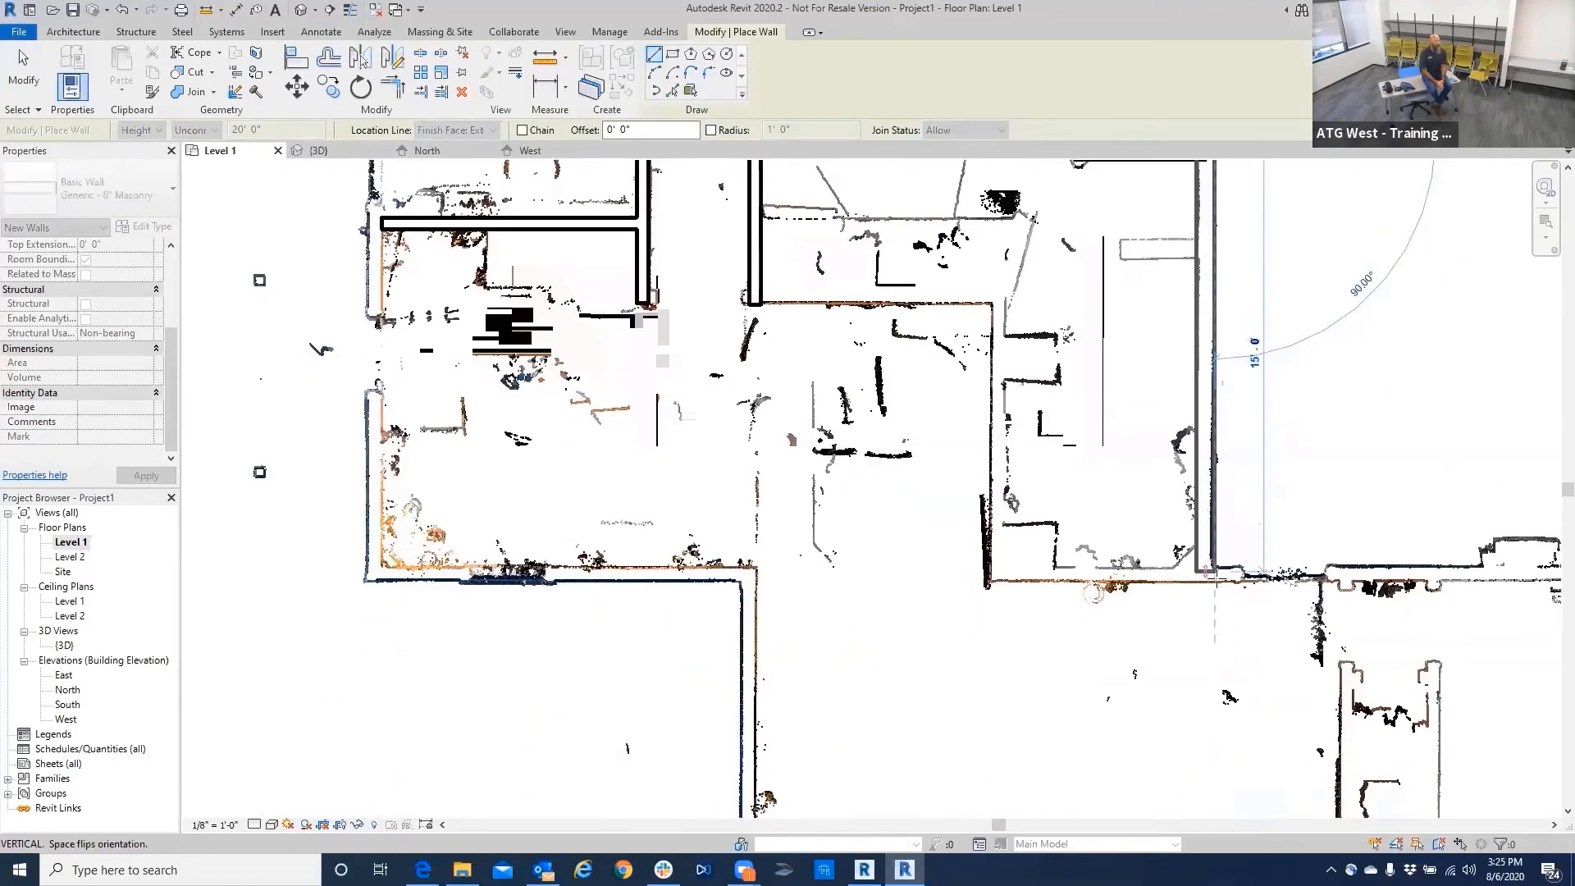
{"action": "left_click", "coordinate": [1208, 573]}
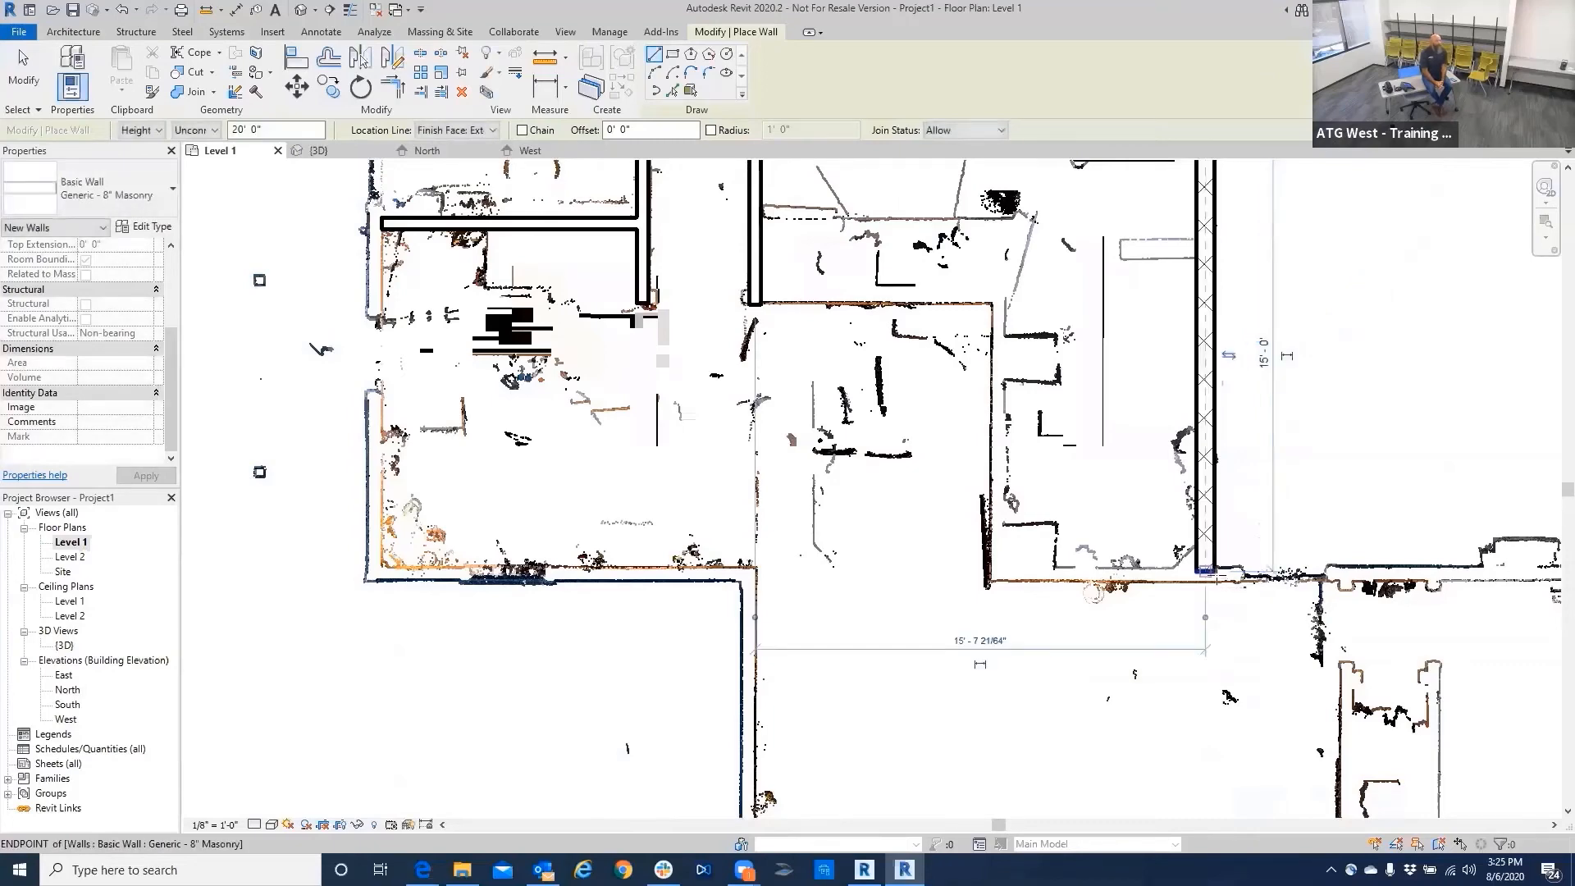
Draw the south exterior wall about 35' 6" long along the scan's southern edge from east to west, and end the Wall command.
{"action": "scroll", "coordinate": [1208, 572], "scroll_direction": "down", "scroll_amount": 2}
{"action": "middle_click_drag", "start_coordinate": [1534, 810], "coordinate": [1264, 675]}
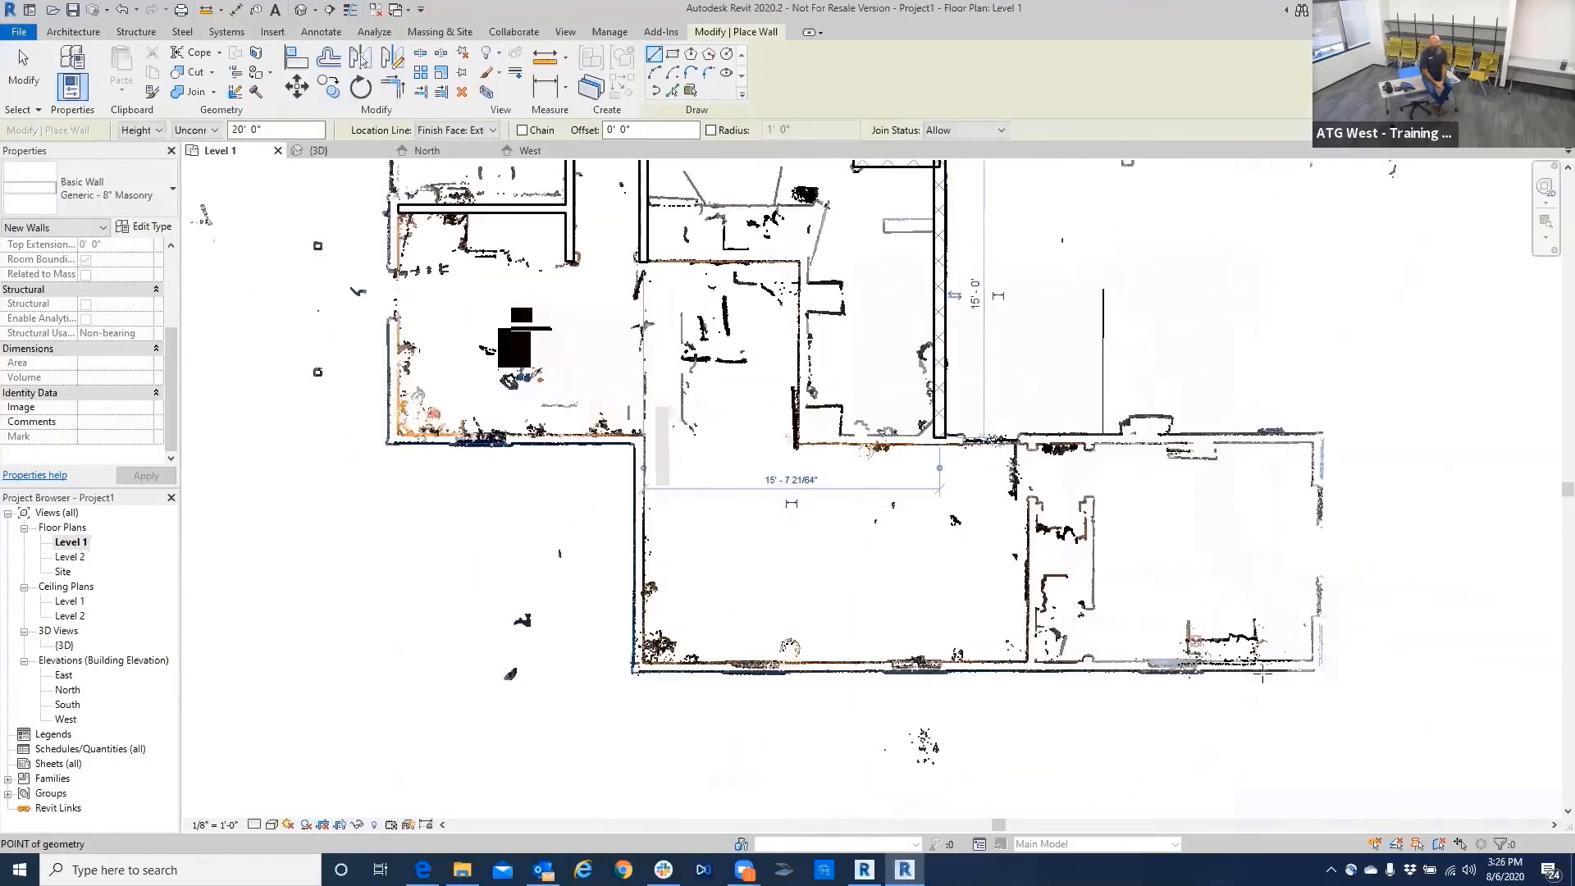
{"action": "left_click", "coordinate": [1315, 661]}
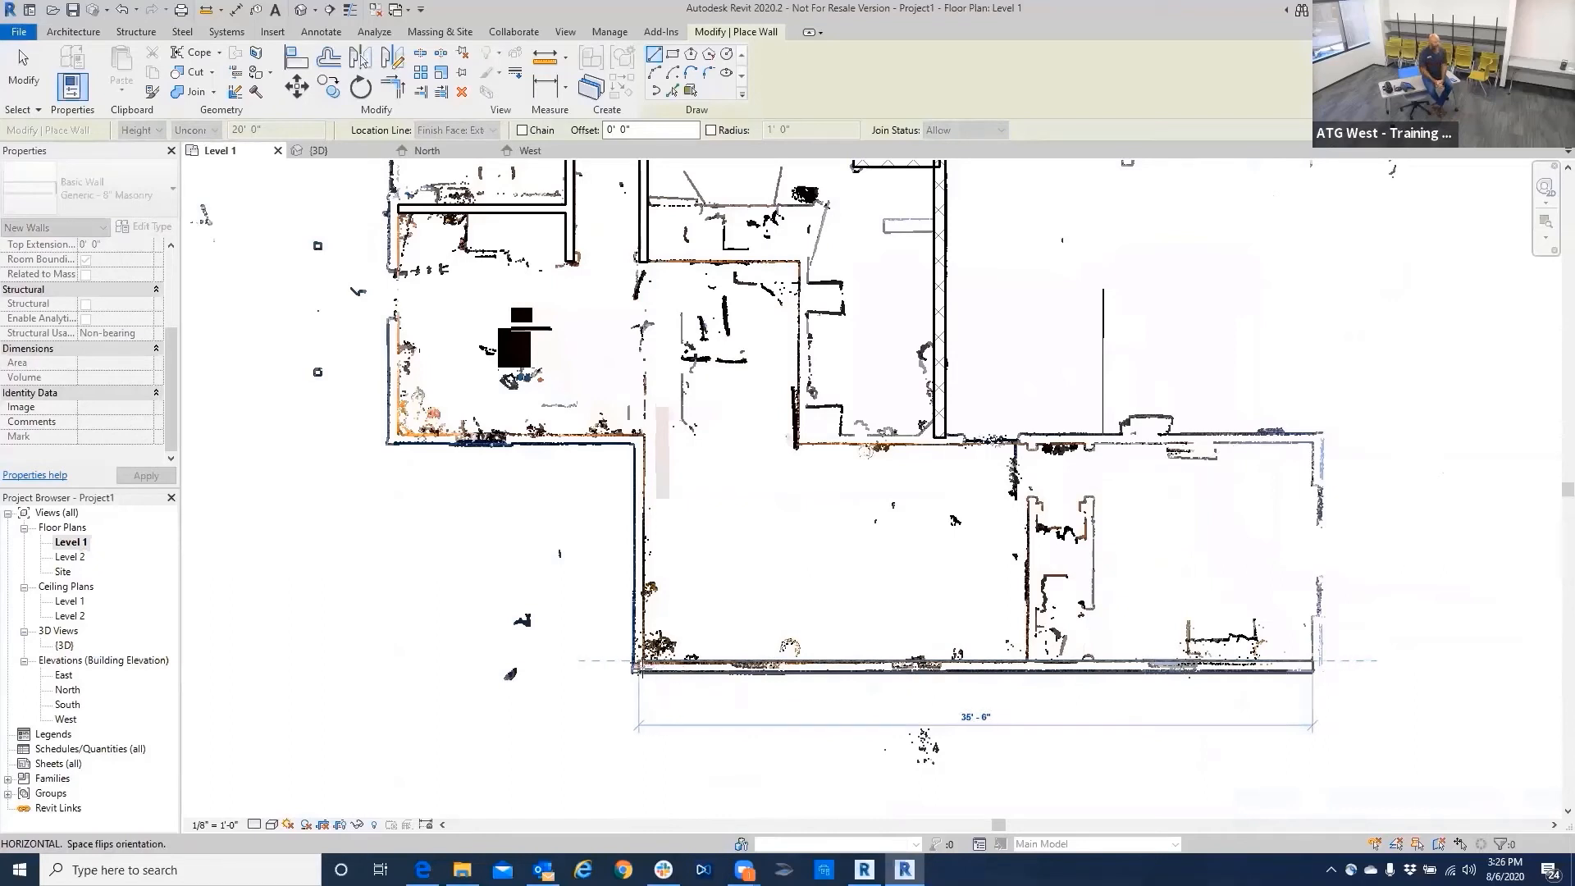
{"action": "left_click", "coordinate": [639, 668]}
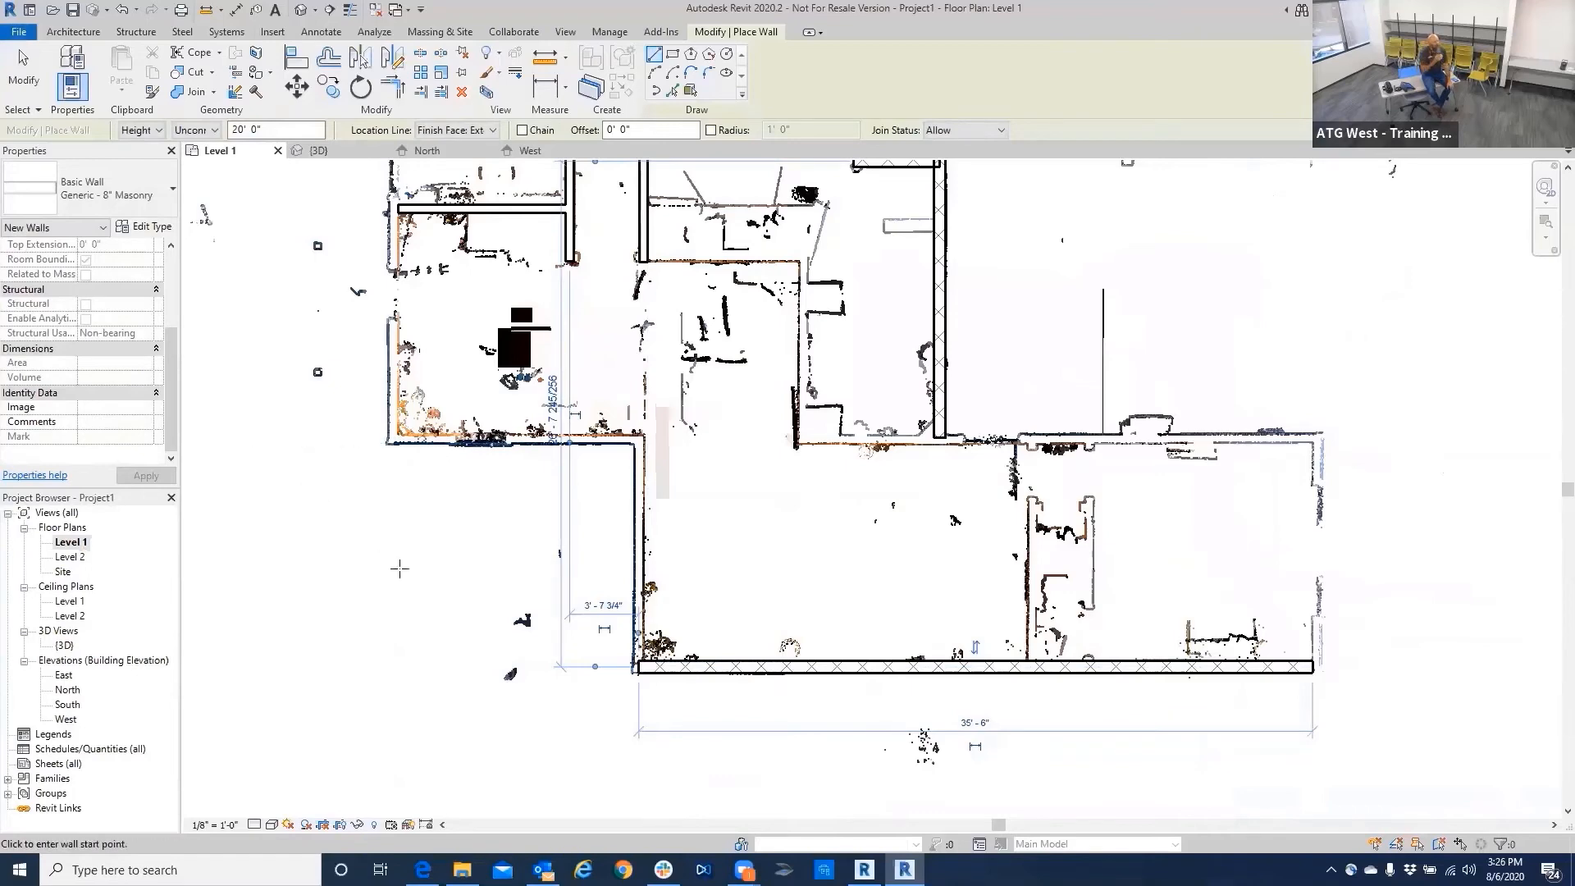
{"action": "left_click", "coordinate": [31, 84]}
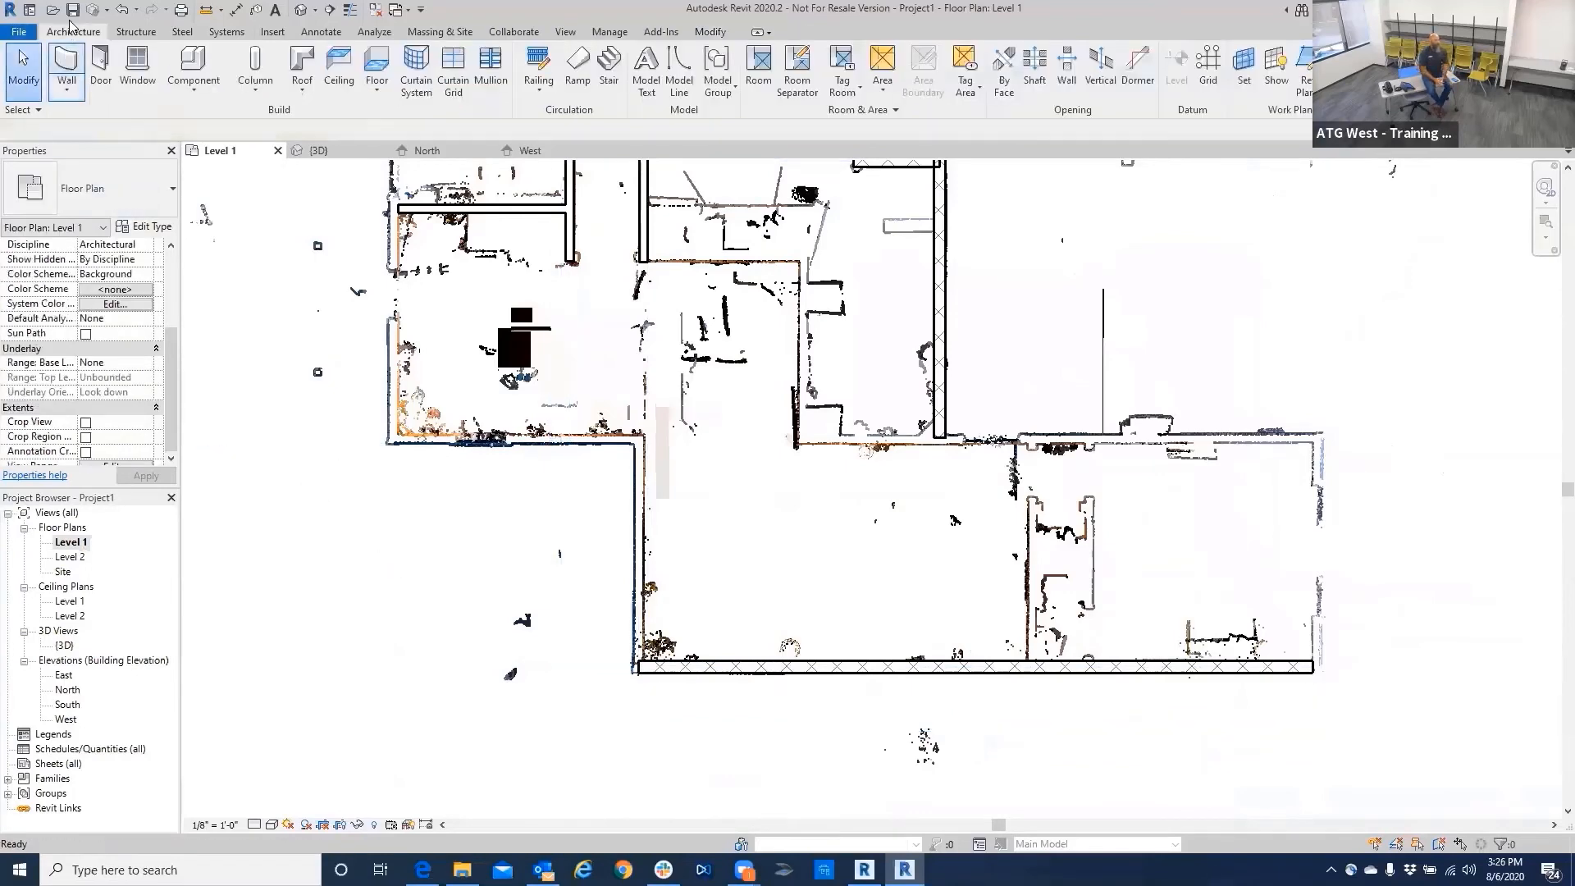
{"action": "left_click", "coordinate": [66, 64]}
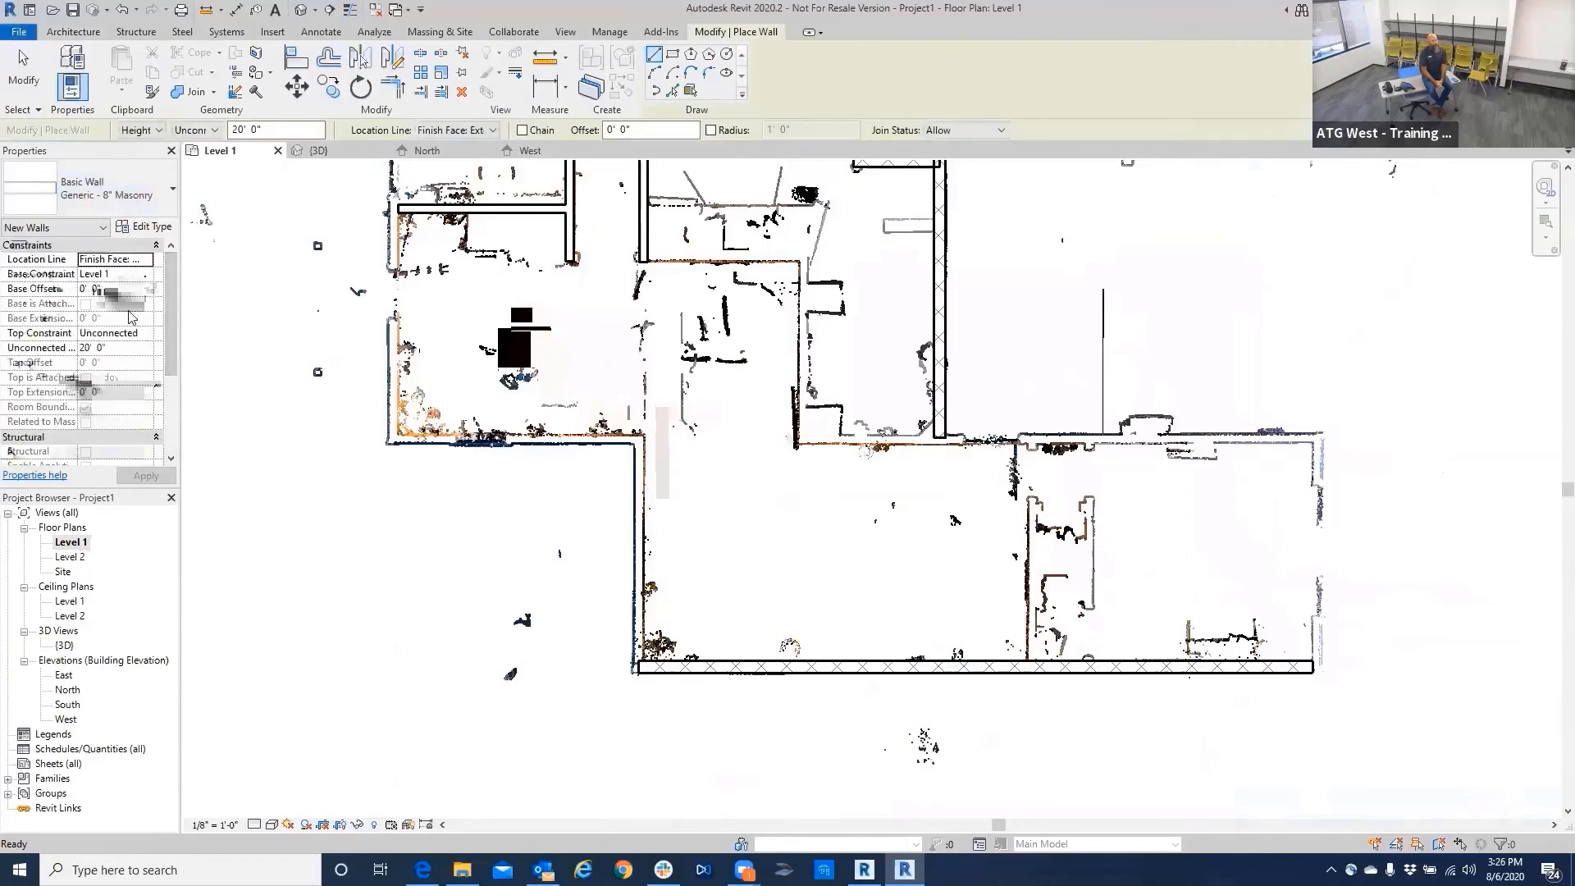
{"action": "scroll", "coordinate": [306, 405], "scroll_direction": "down", "scroll_amount": 3}
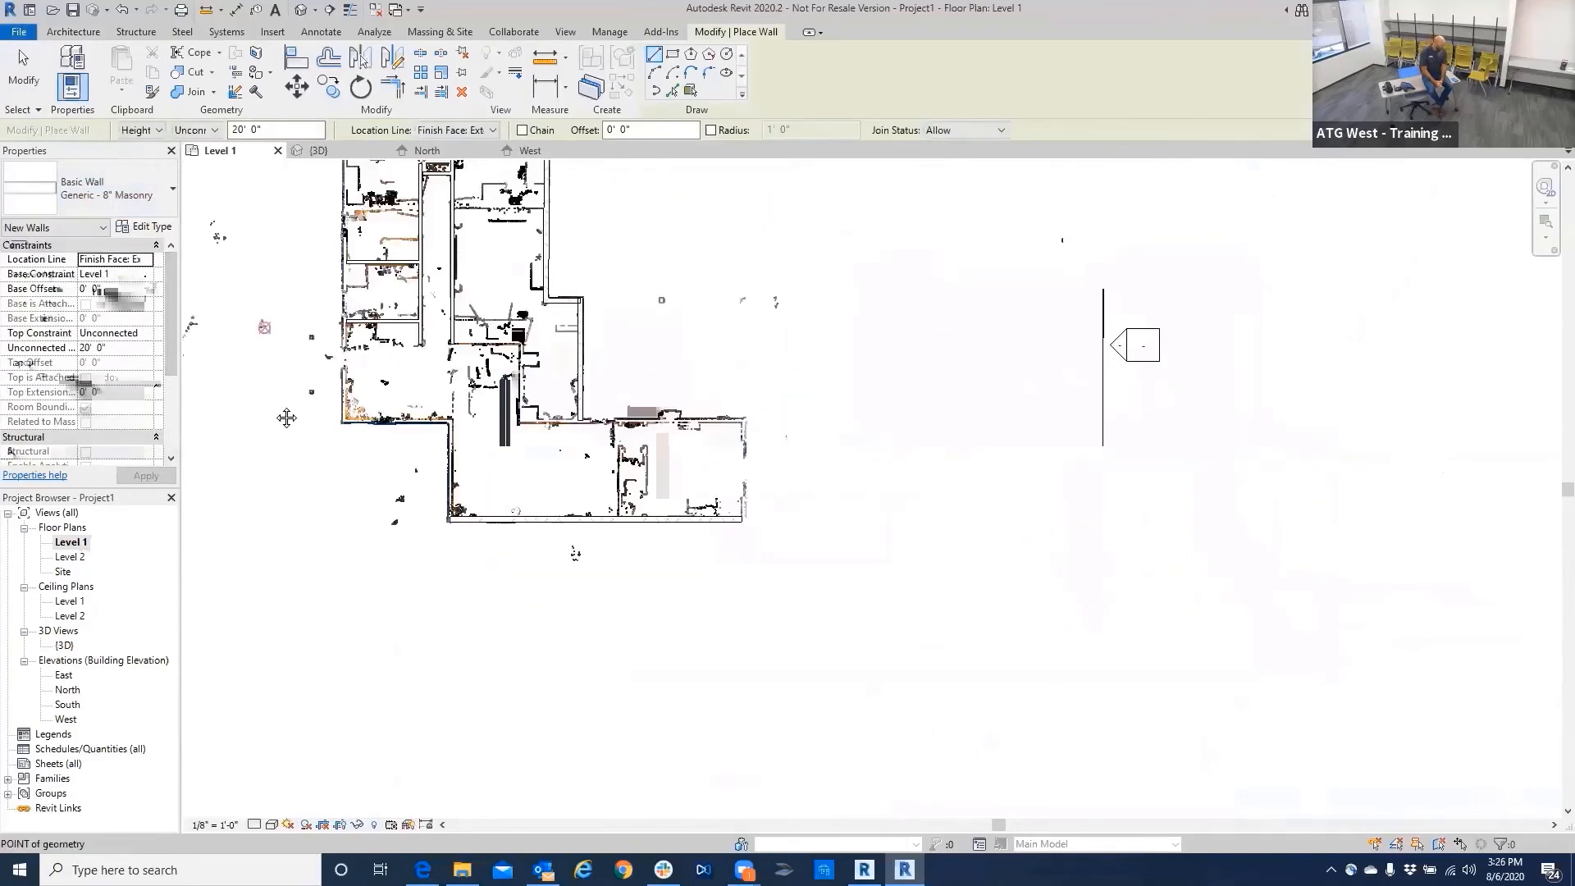
{"action": "left_click", "coordinate": [285, 188]}
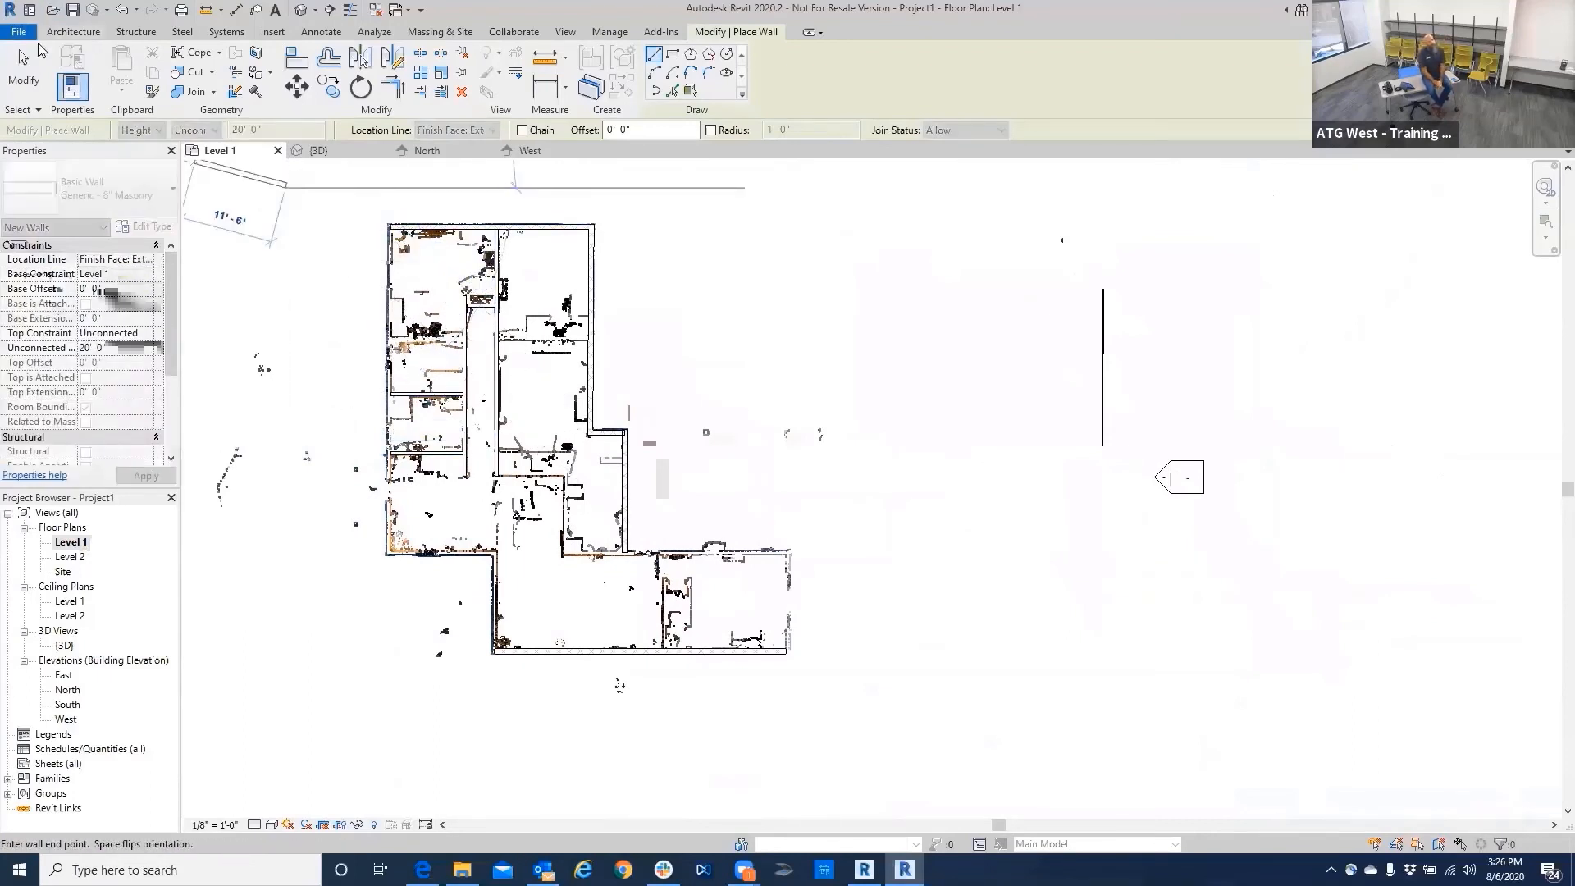
{"action": "left_click", "coordinate": [24, 77]}
Select all the drawn walls and set their top constraint to Up to level: Level 2.
{"action": "left_click_drag", "start_coordinate": [322, 198], "coordinate": [857, 791]}
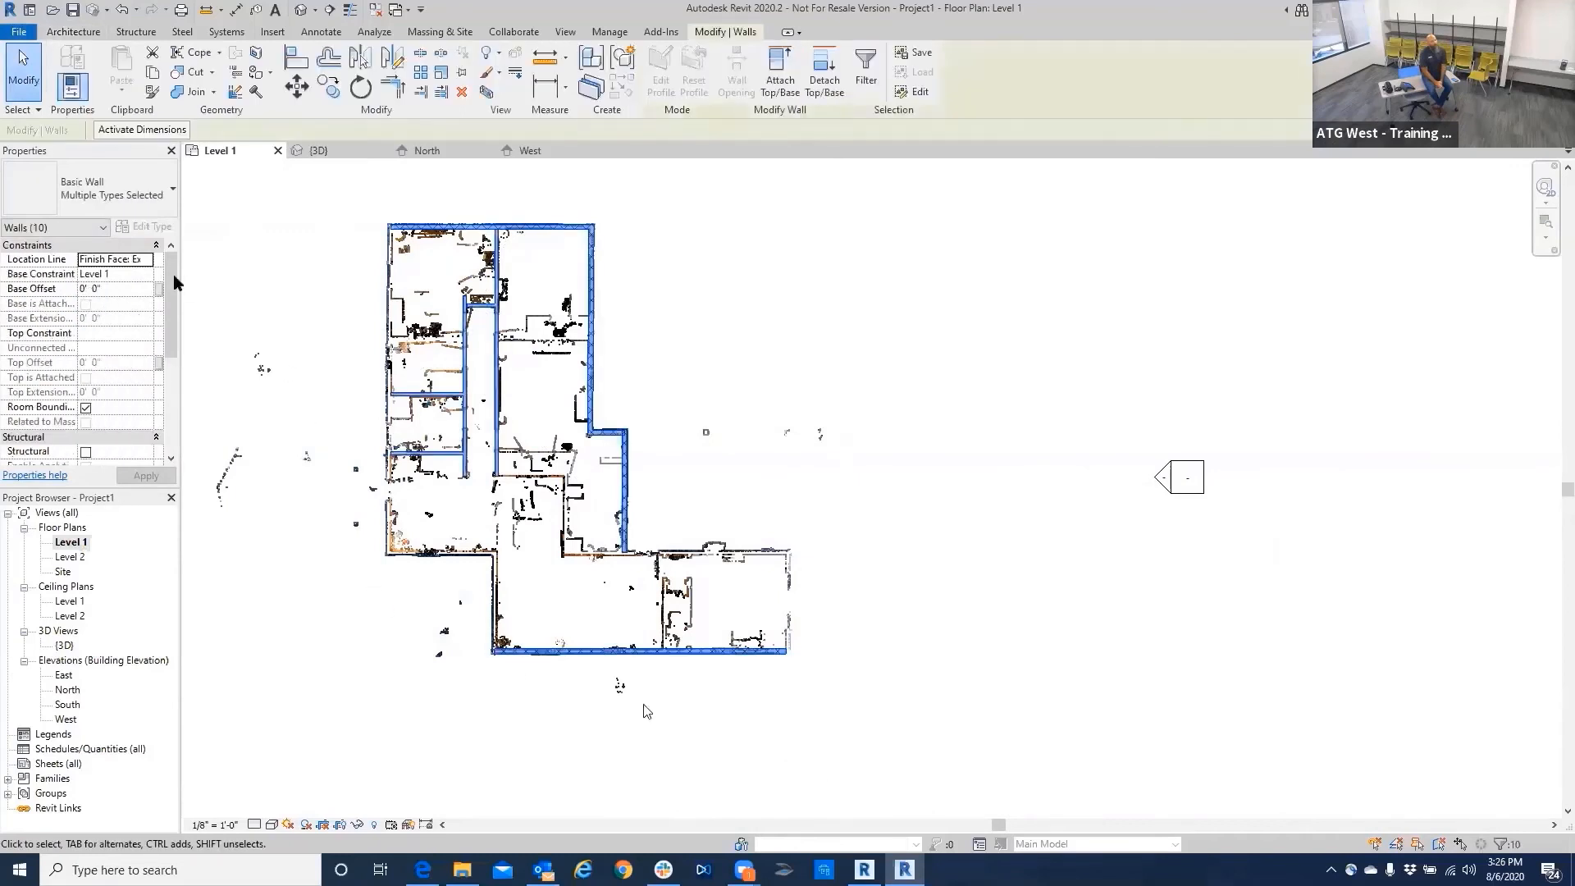
{"action": "left_click", "coordinate": [121, 334]}
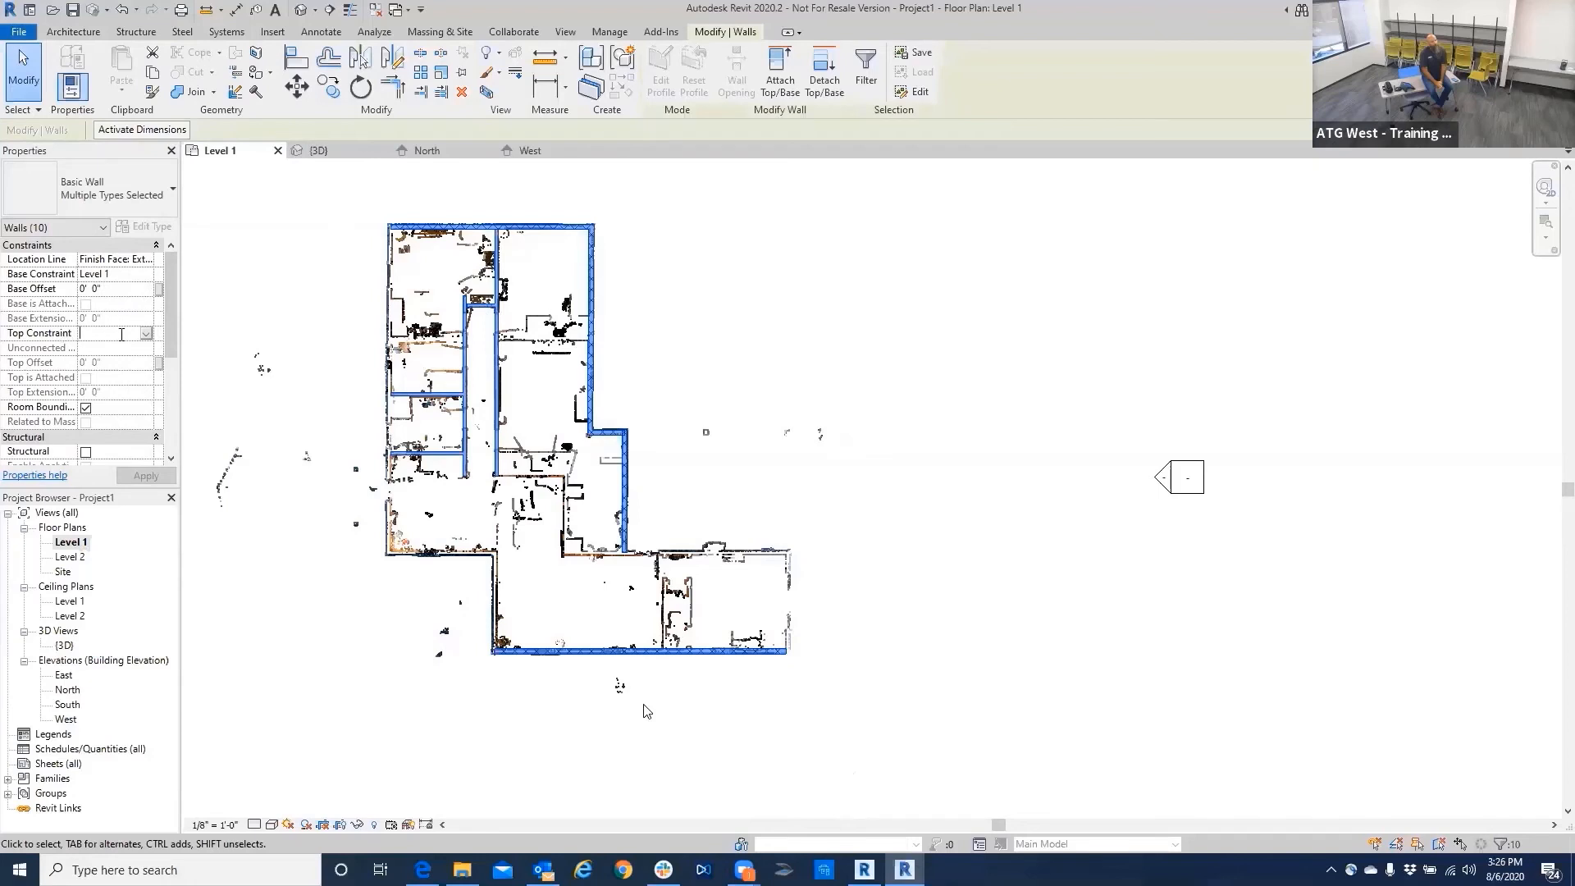
{"action": "left_click", "coordinate": [146, 336]}
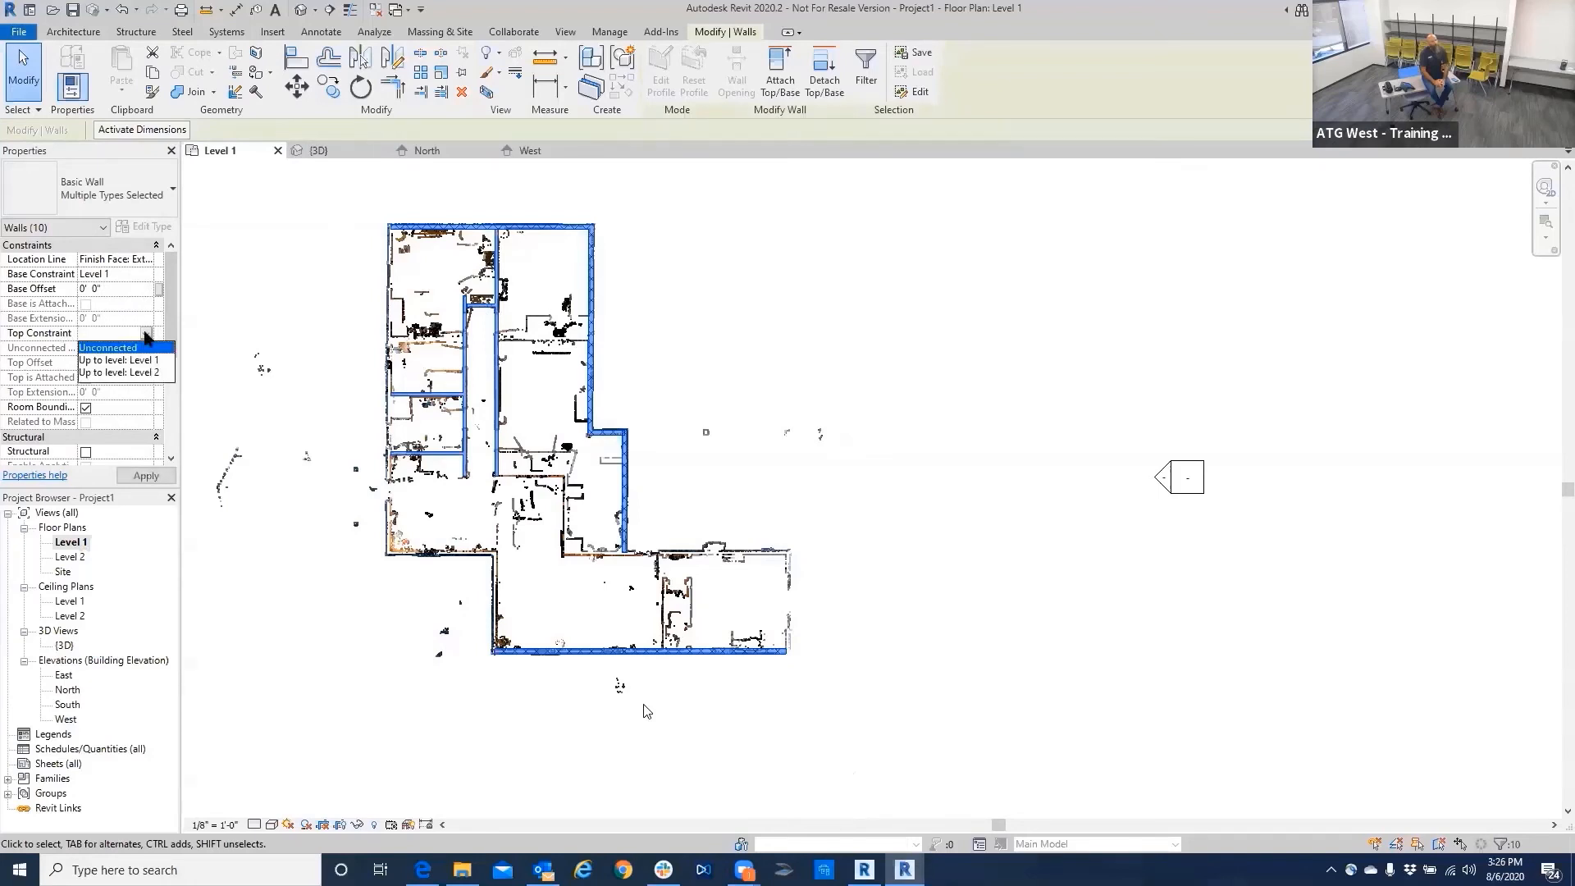
{"action": "left_click", "coordinate": [149, 374]}
{"action": "left_click", "coordinate": [159, 477]}
{"action": "middle_click_drag", "start_coordinate": [391, 423], "coordinate": [548, 416]}
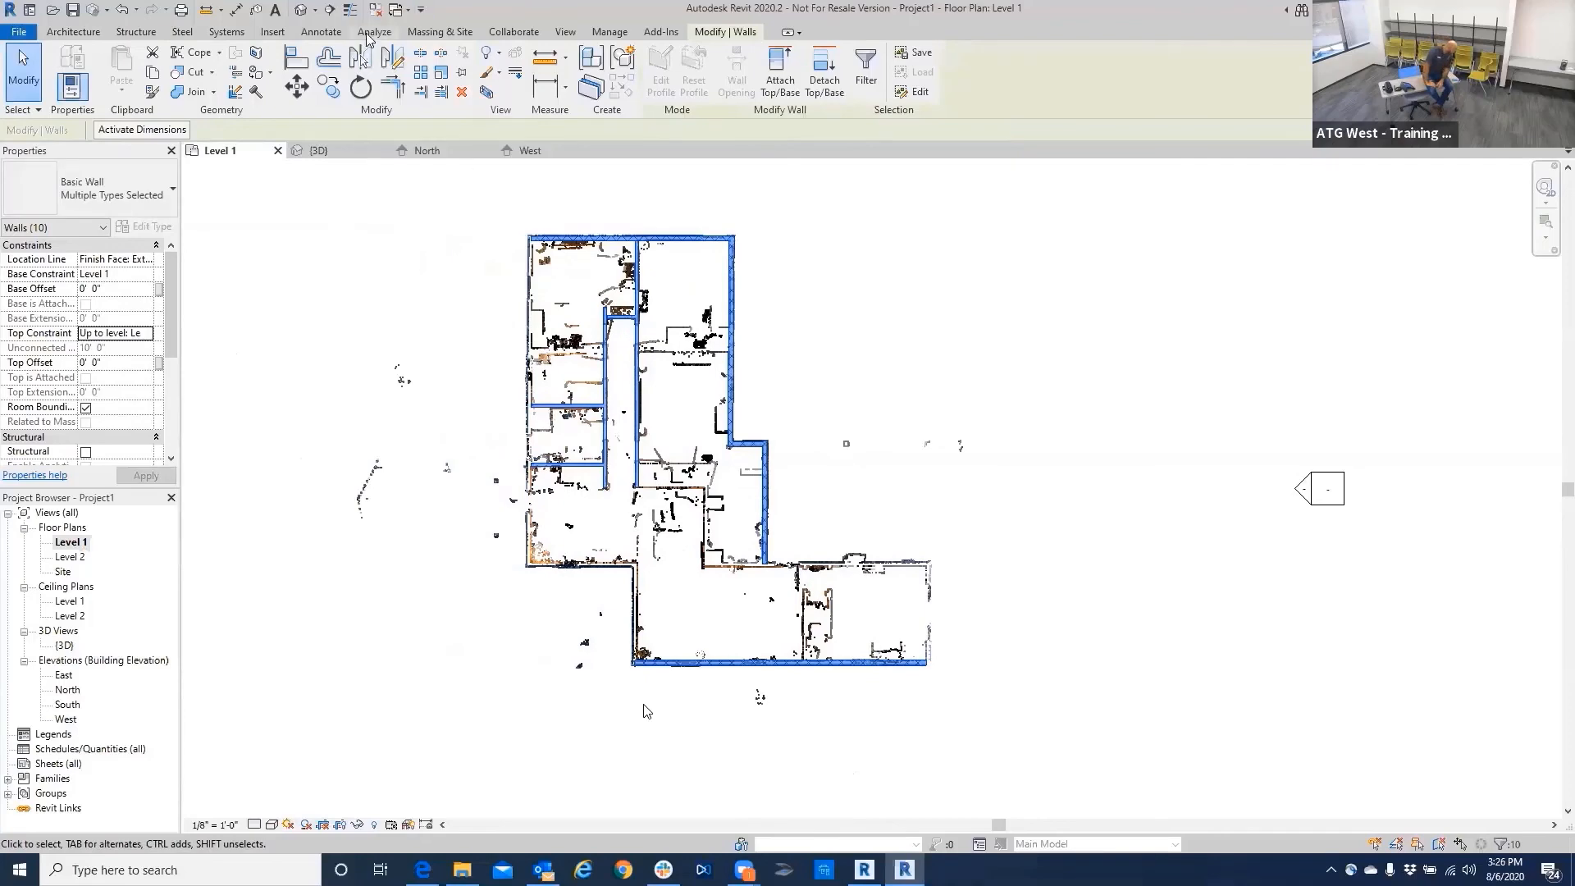
Open the 3D view and turn off point cloud visibility in its Visibility/Graphic Overrides.
{"action": "key", "text": "ctrl+Tab"}
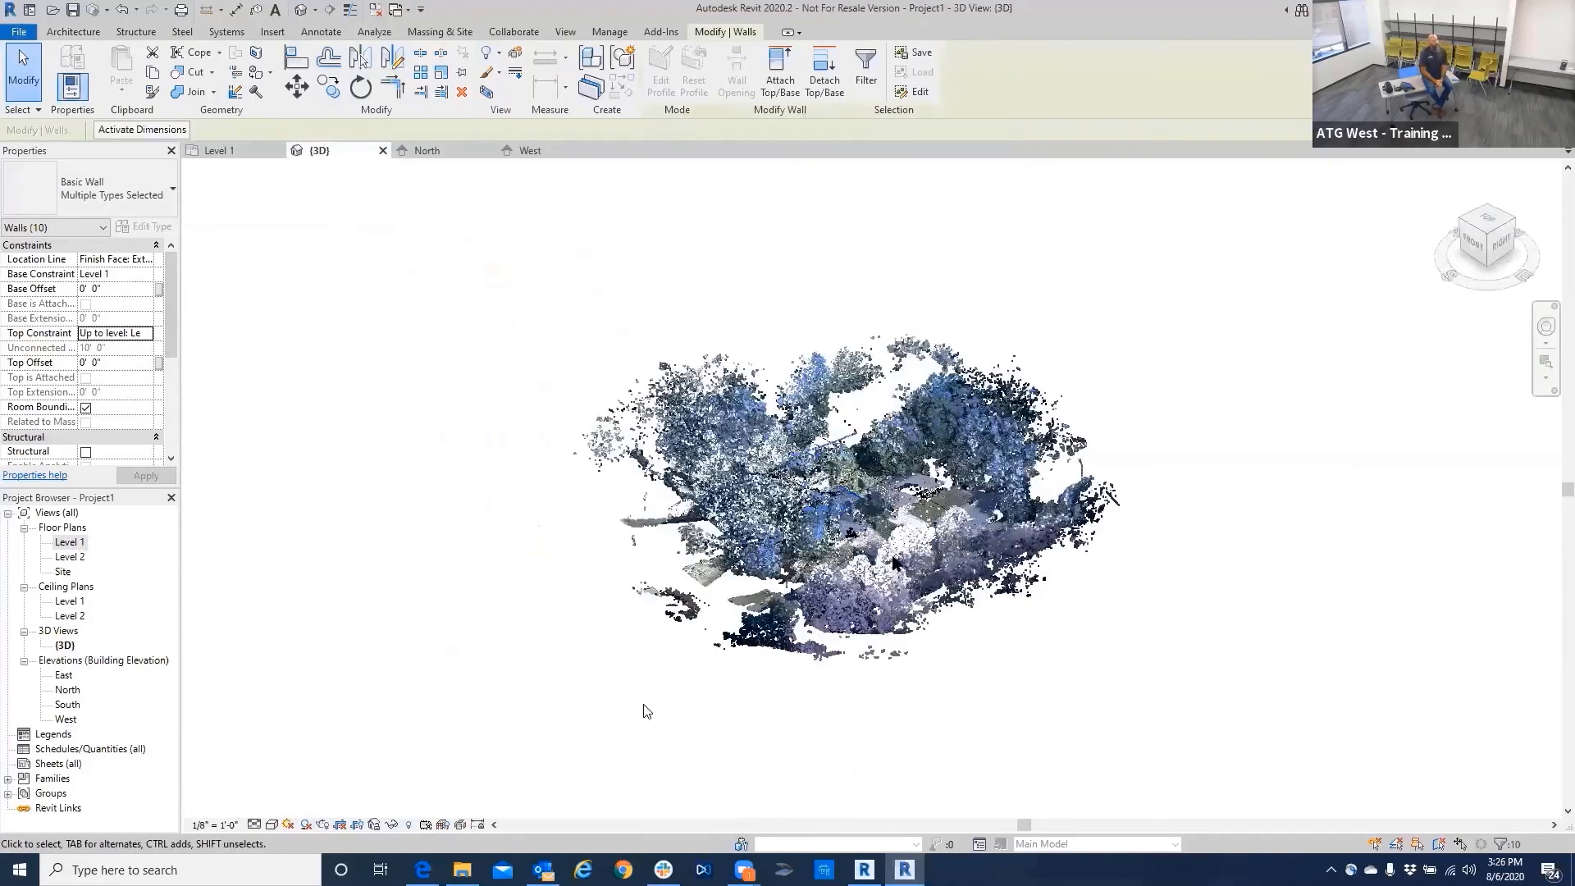
{"action": "scroll", "coordinate": [894, 562], "scroll_direction": "up", "scroll_amount": 5}
{"action": "key", "text": "v"}
{"action": "key", "text": "v"}
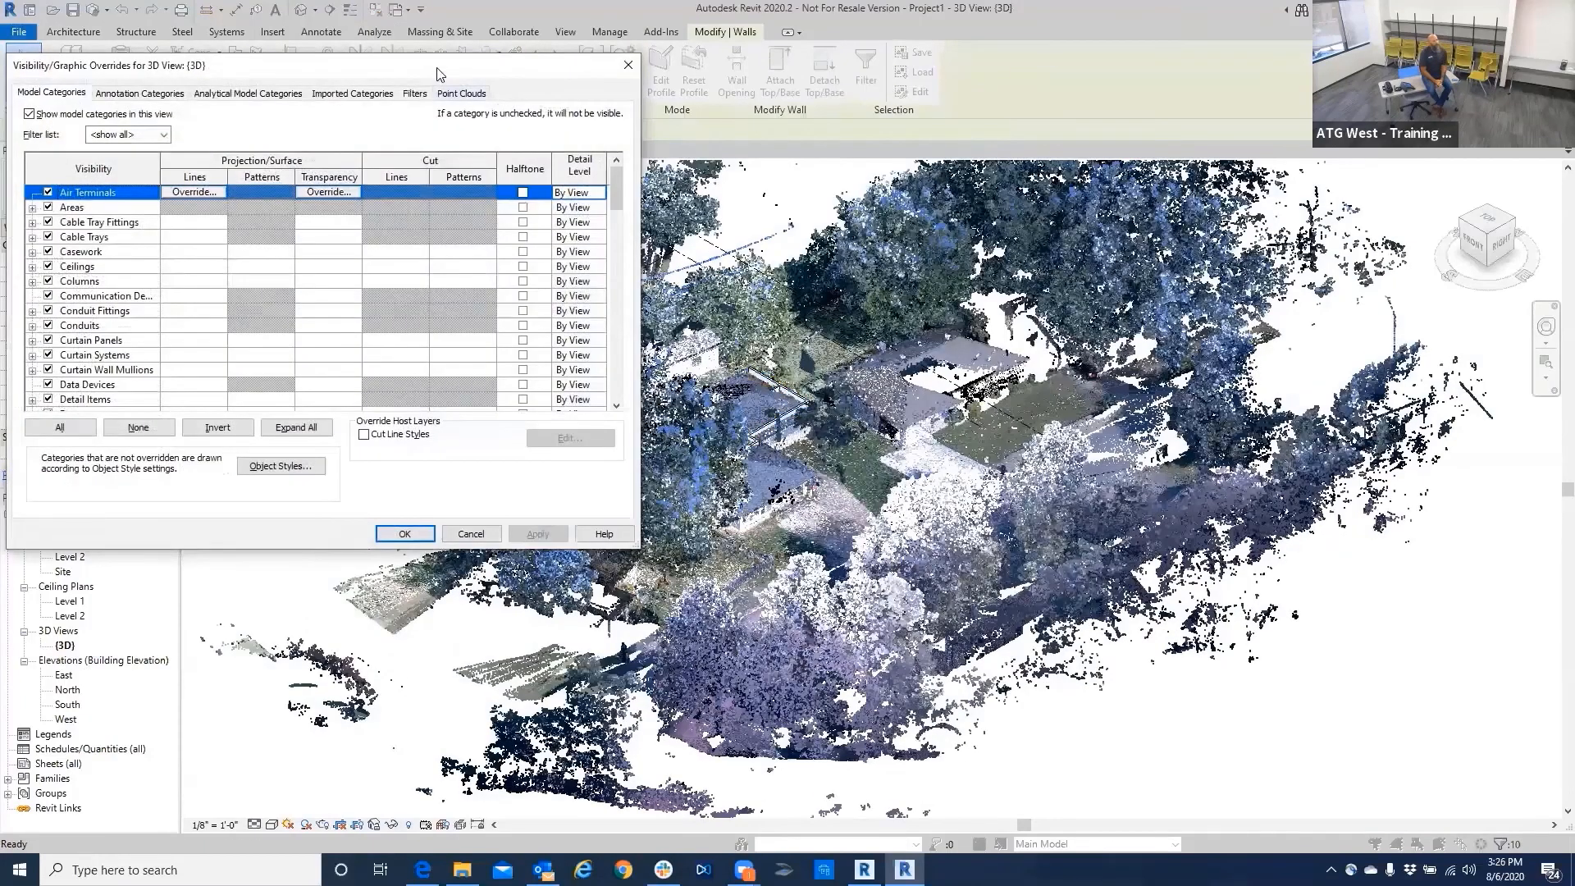
{"action": "left_click", "coordinate": [461, 97]}
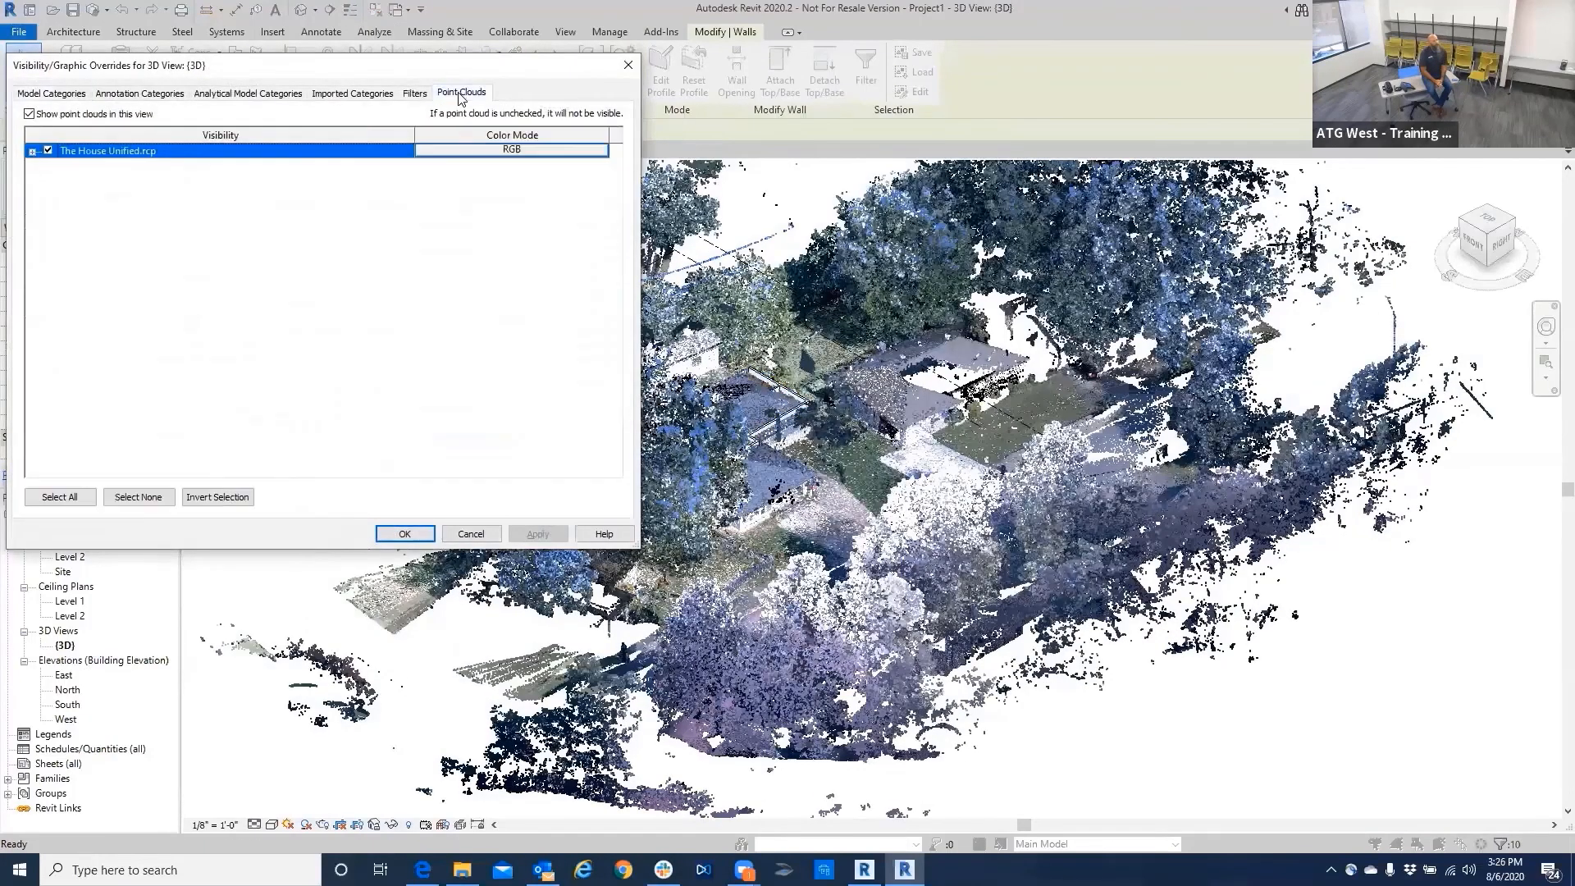
{"action": "left_click", "coordinate": [29, 114]}
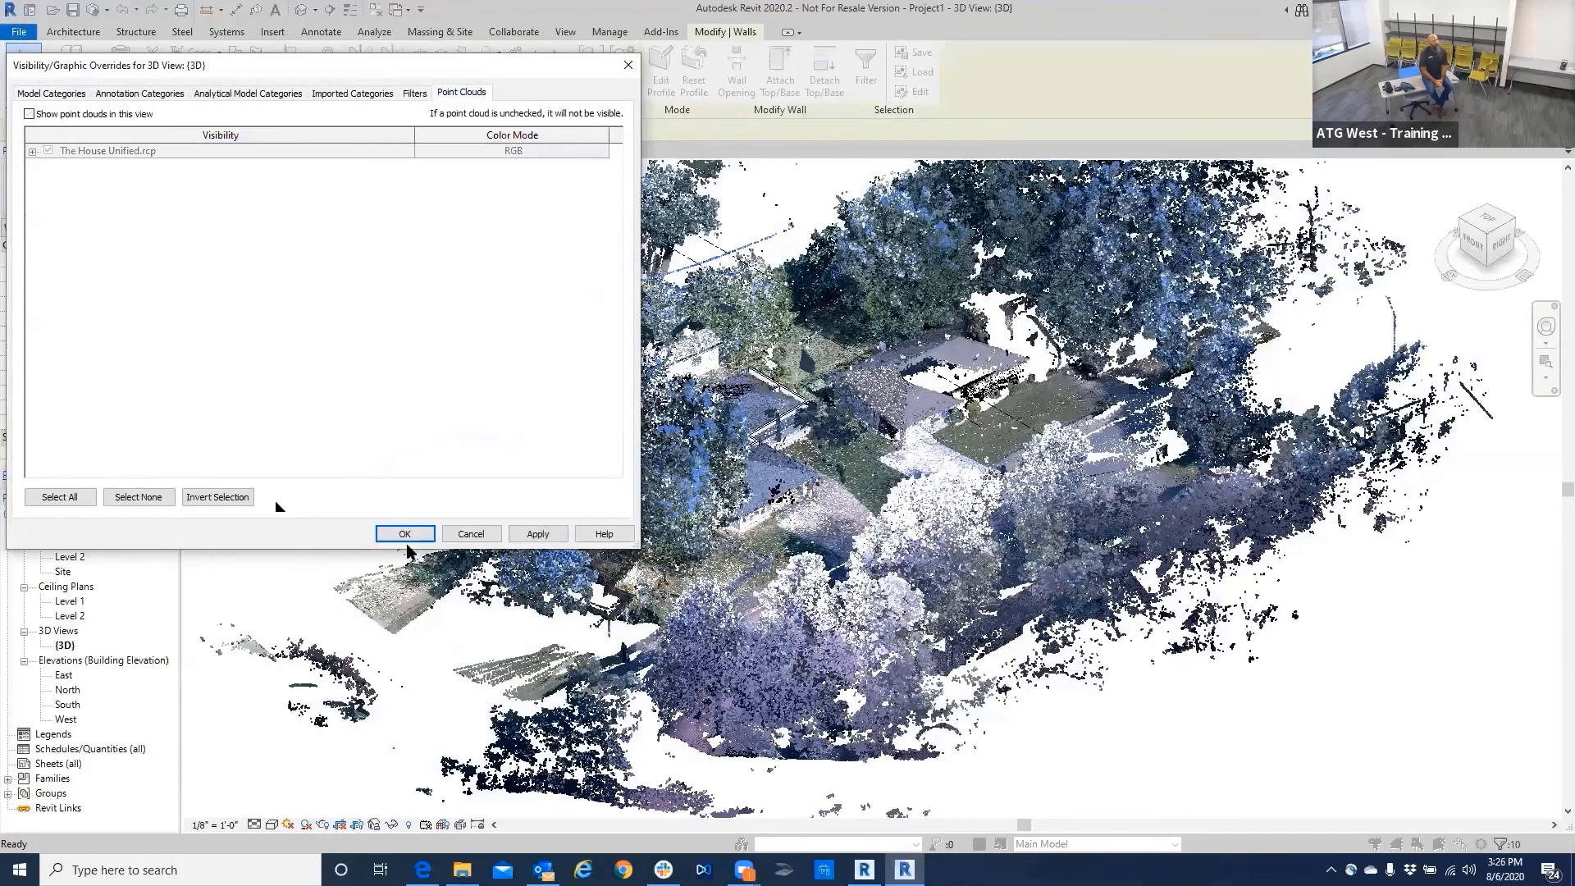
{"action": "left_click", "coordinate": [535, 534]}
{"action": "left_click", "coordinate": [405, 534]}
{"action": "scroll", "coordinate": [736, 406], "scroll_direction": "up", "scroll_amount": 5}
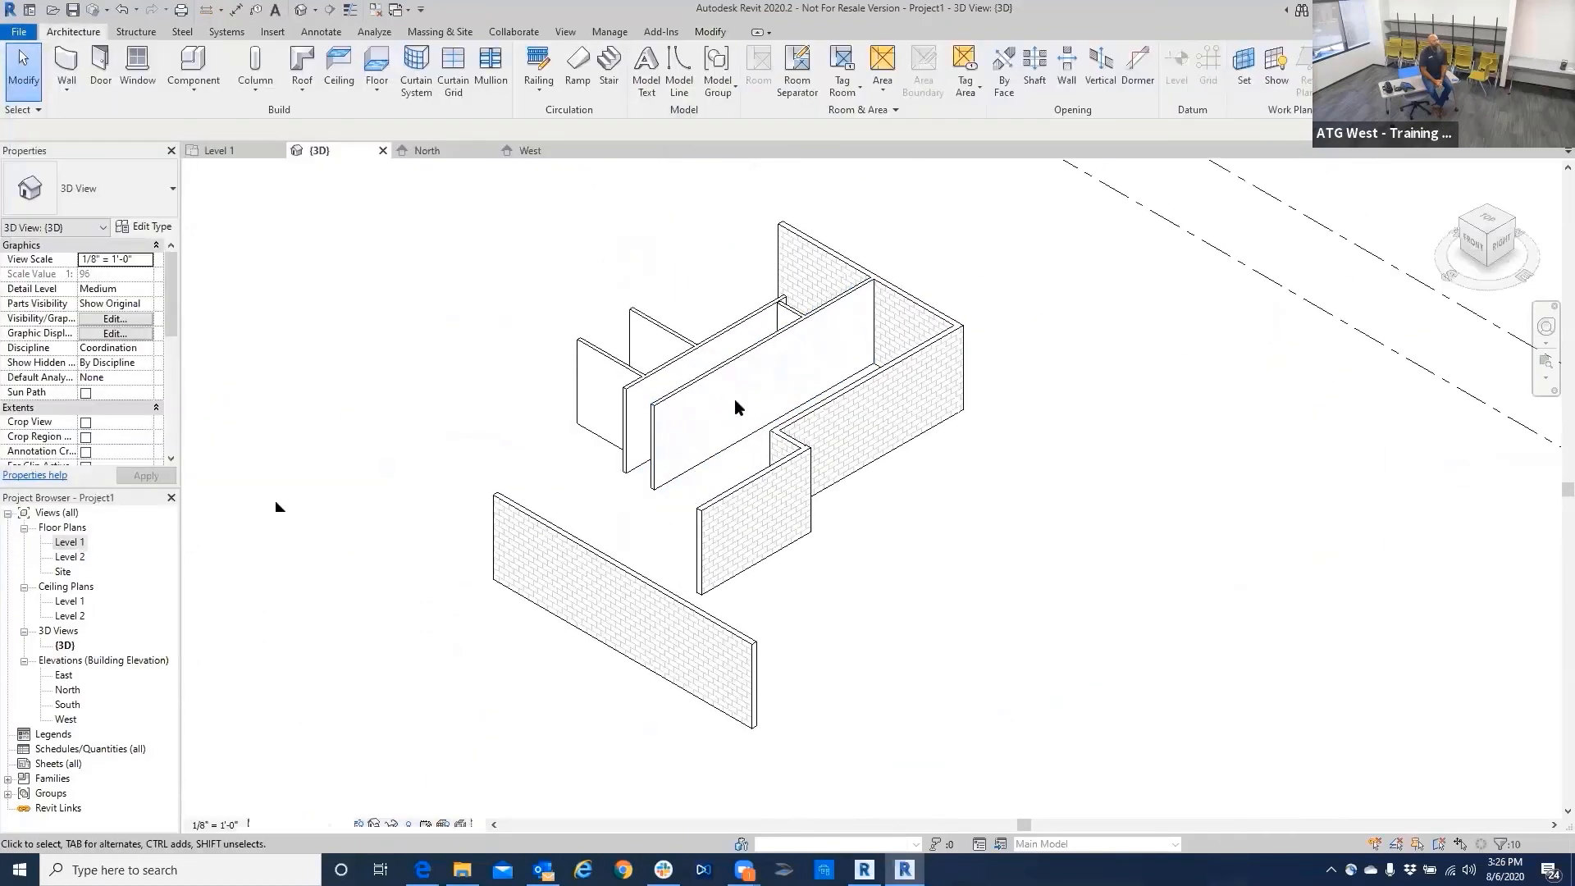
{"action": "left_click", "coordinate": [736, 519]}
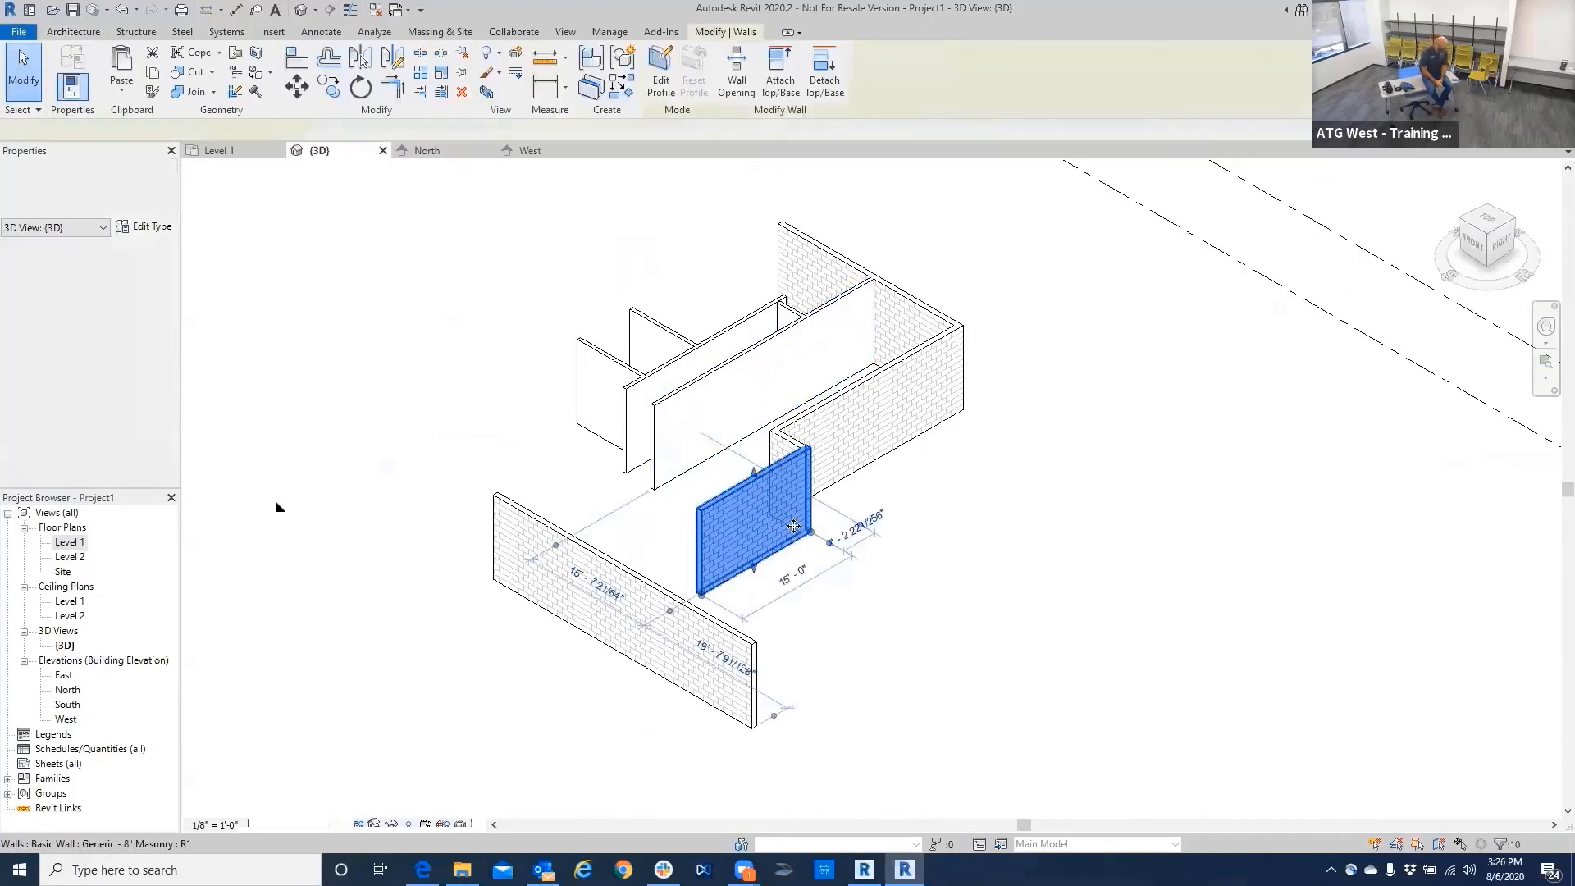
{"action": "left_click", "coordinate": [427, 267]}
{"action": "scroll", "coordinate": [429, 263], "scroll_direction": "down", "scroll_amount": 4}
{"action": "middle_click_drag", "start_coordinate": [430, 263], "coordinate": [648, 390]}
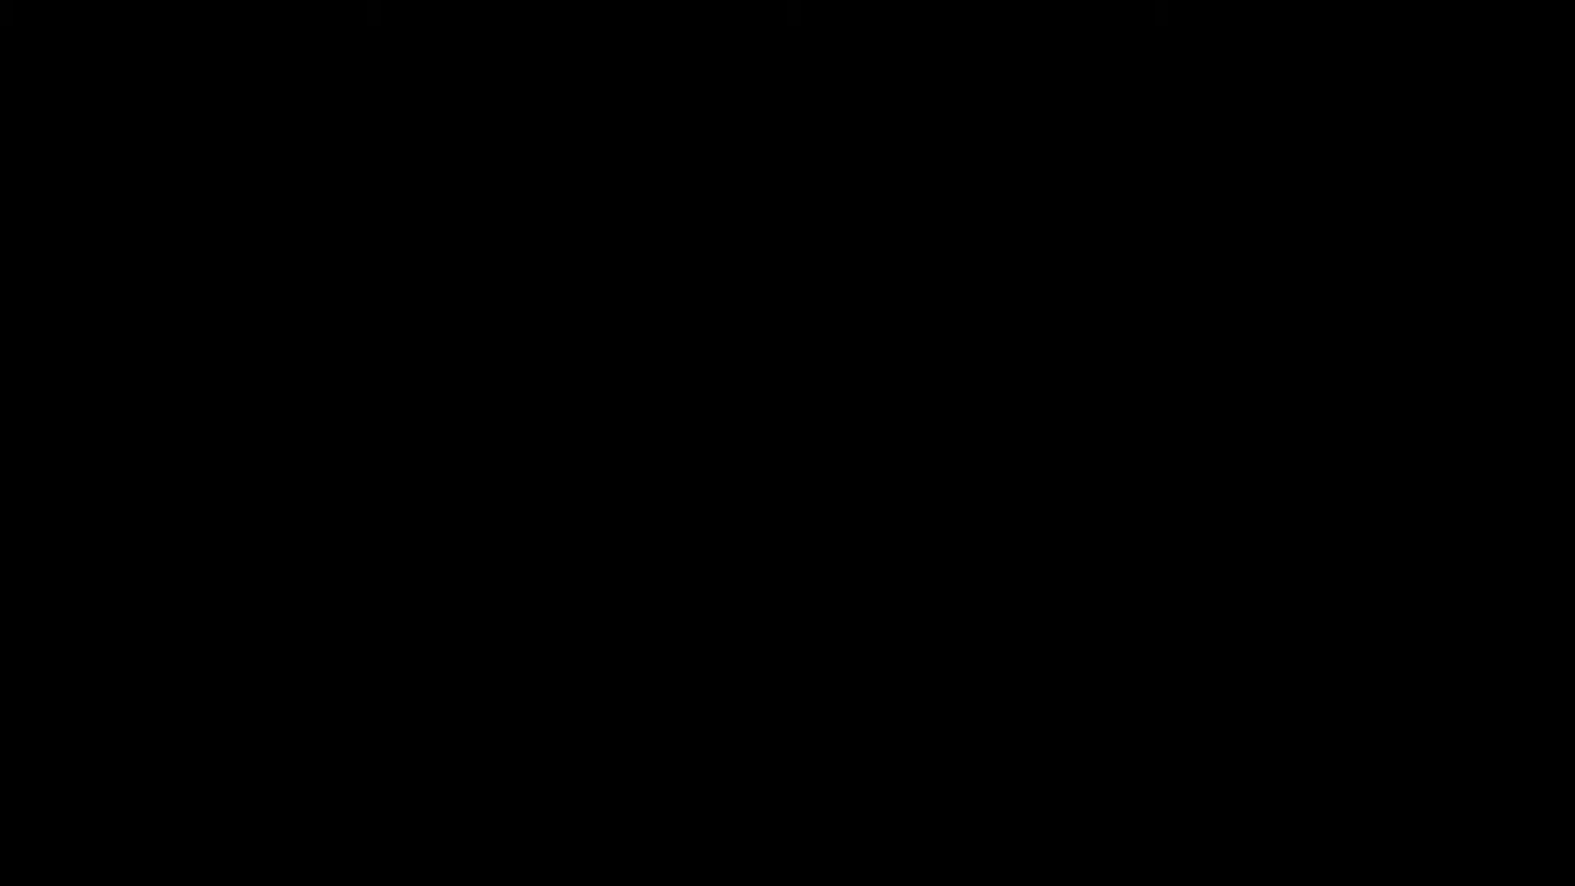